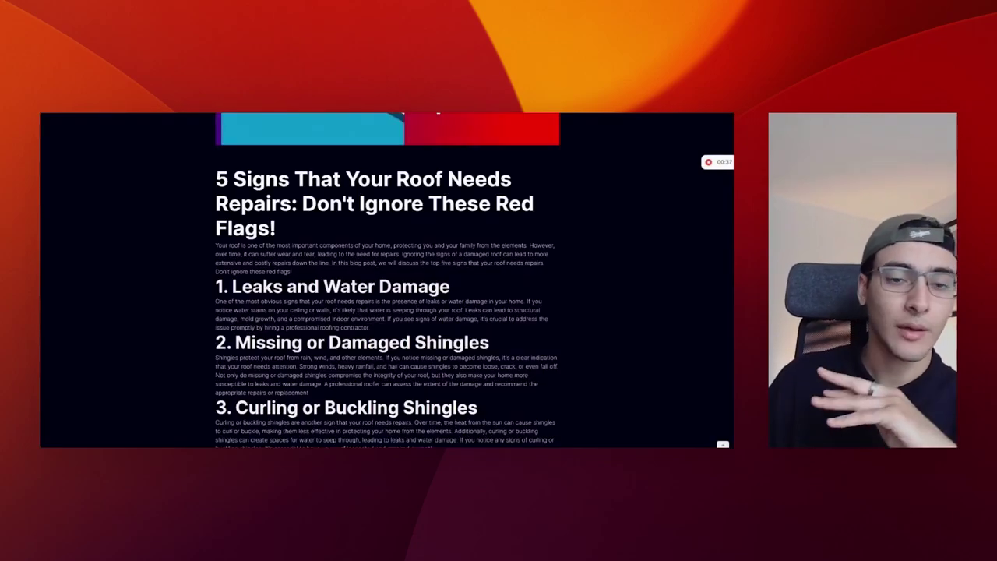
Review the roofing repairs blog post and the company's Facebook and Instagram pages
scroll(389, 280, up, 3)
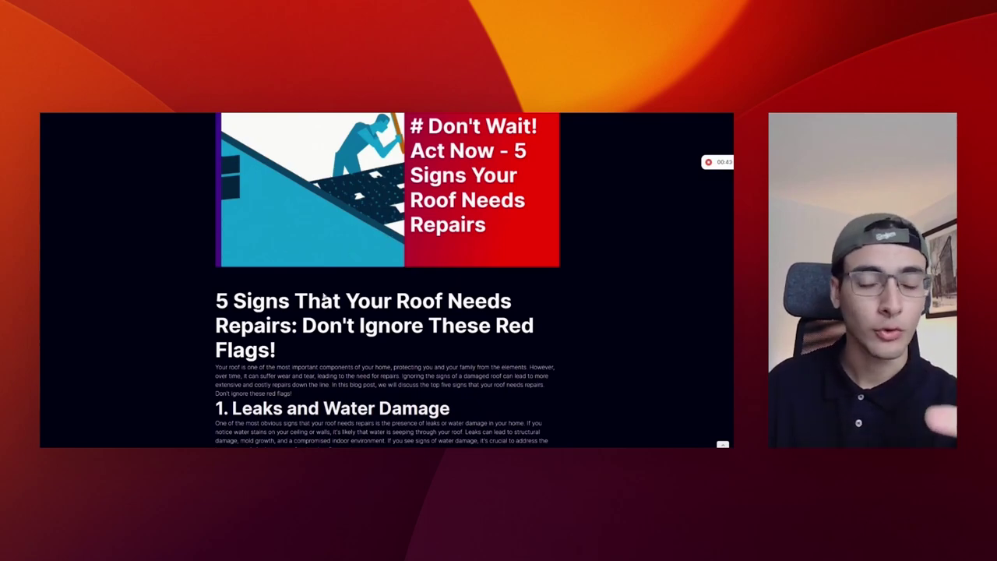
key(super+Tab)
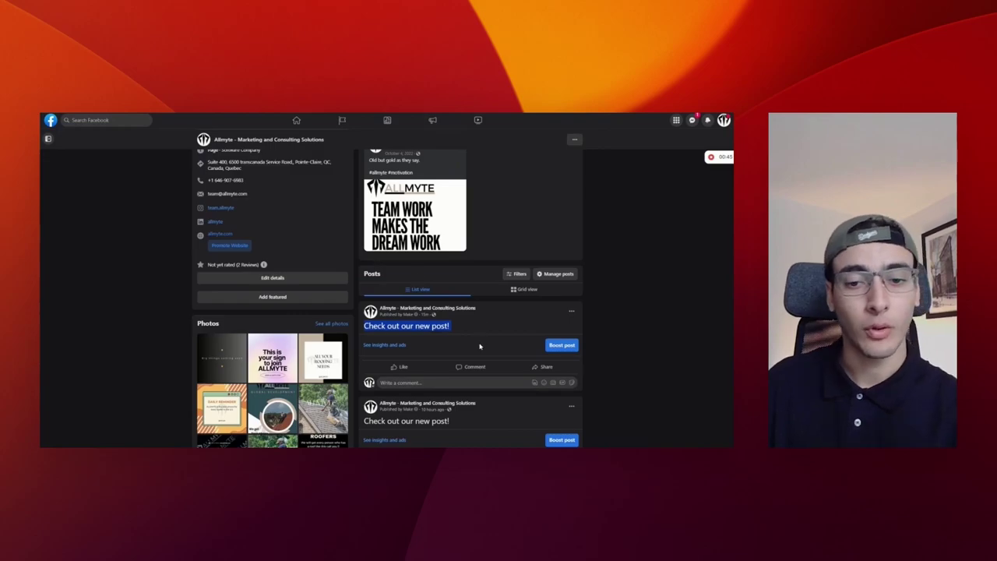
key(super+Tab)
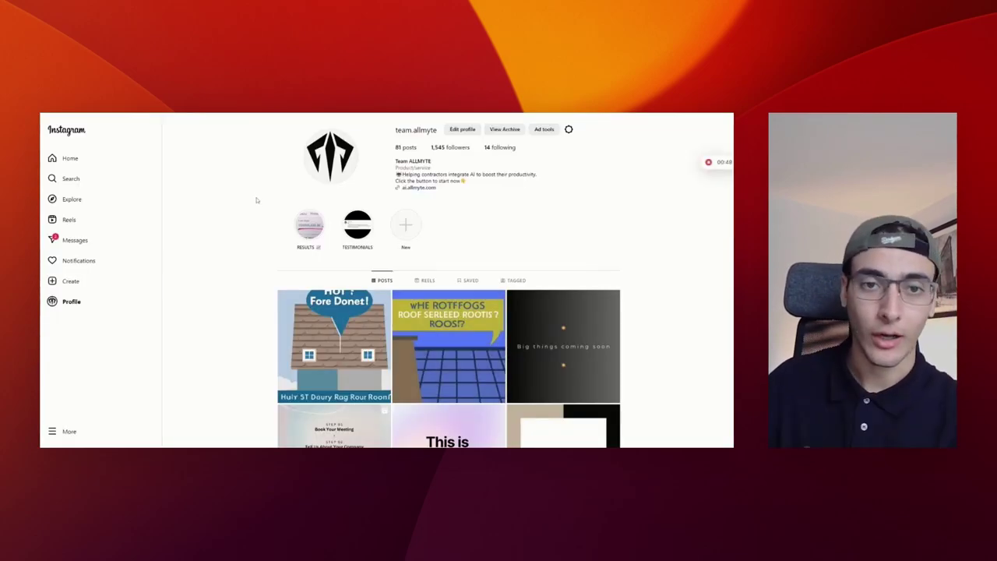
key(super+Tab)
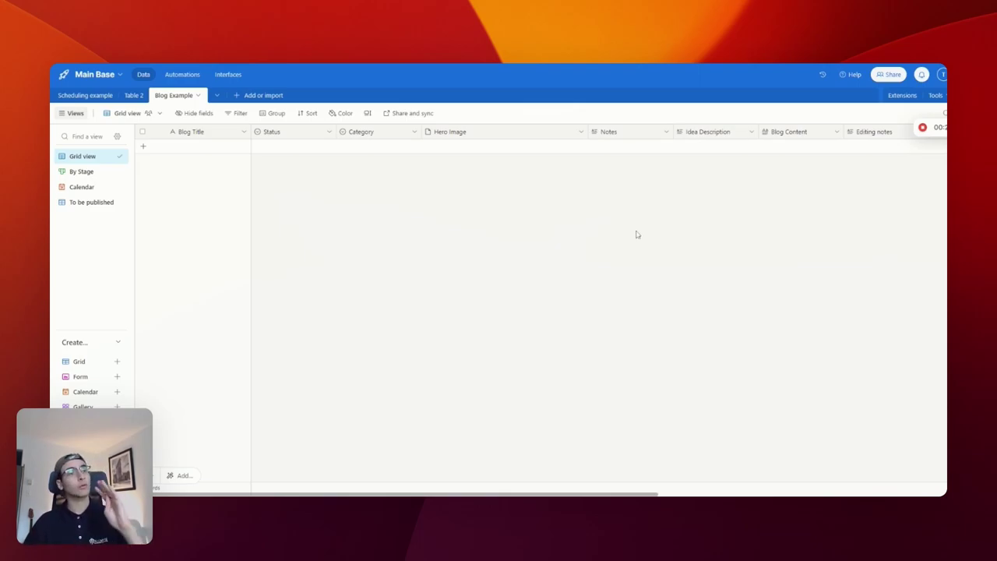
Add a new record to the Blog Example table with the category Careers in Roofing
click(404, 154)
click(416, 149)
click(417, 174)
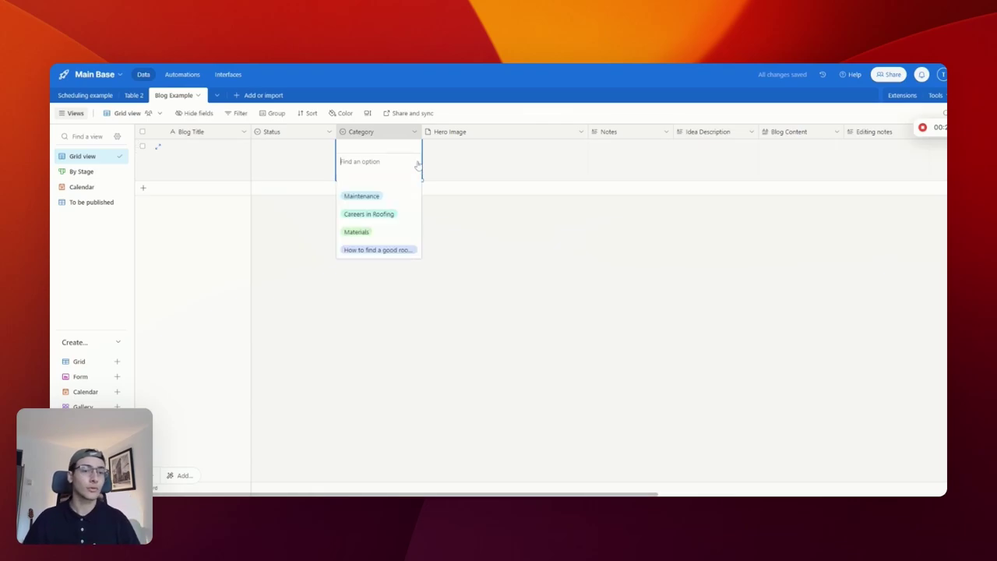
click(412, 215)
click(534, 267)
Set the new blog record's status to Generate Idea
click(329, 161)
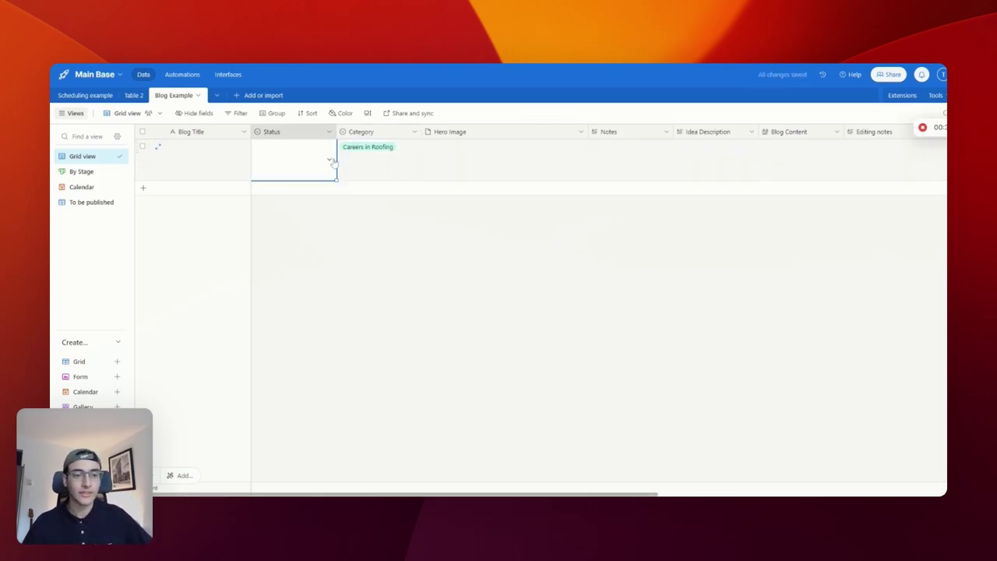
click(330, 160)
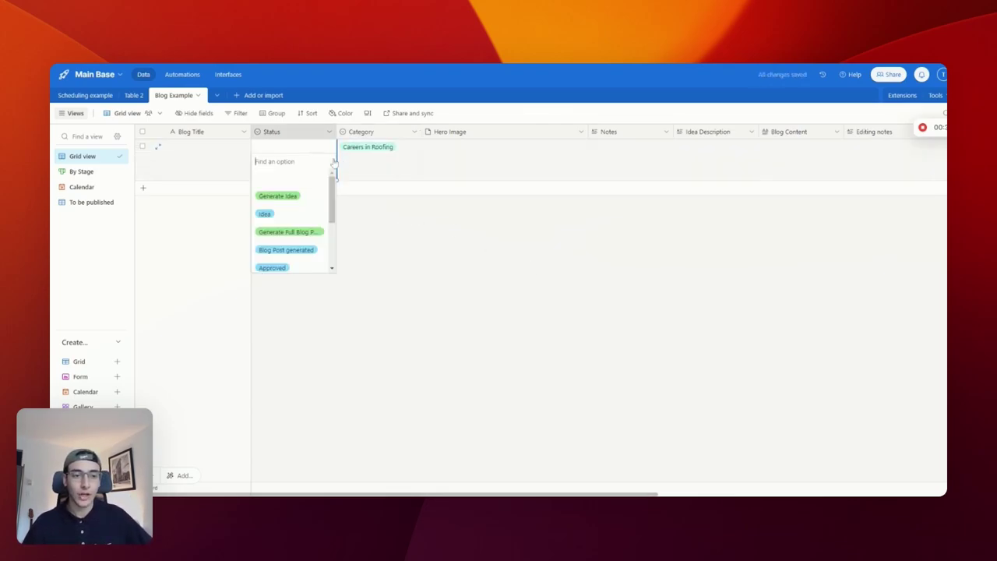
click(295, 196)
click(521, 291)
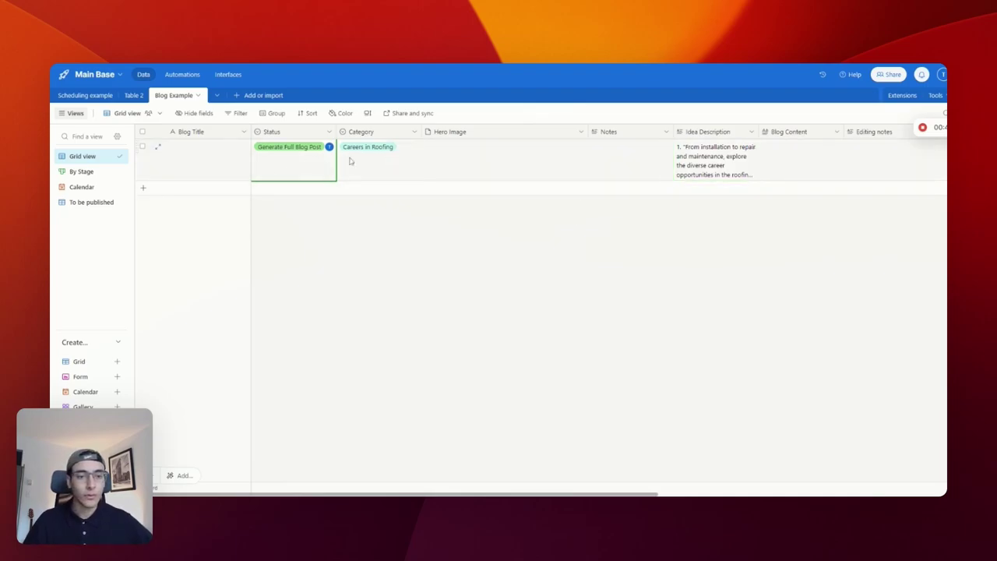
Read the full idea description of the Careers in Roofing record
click(736, 164)
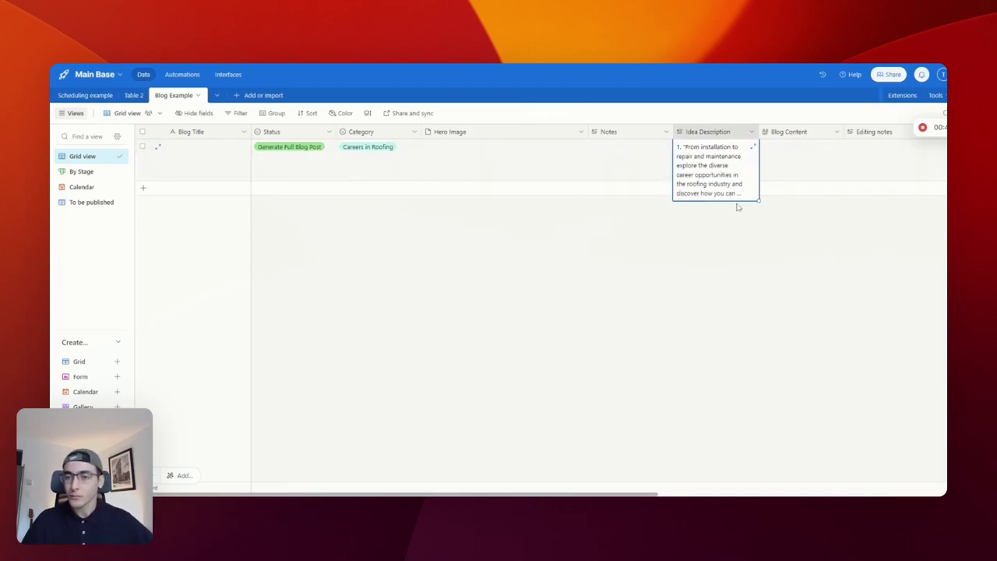
click(752, 147)
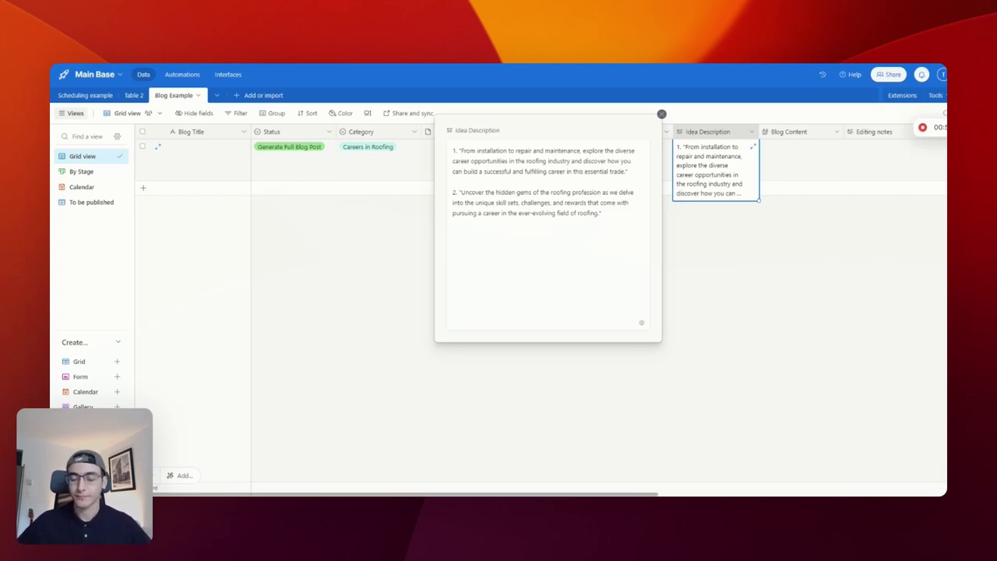
click(779, 274)
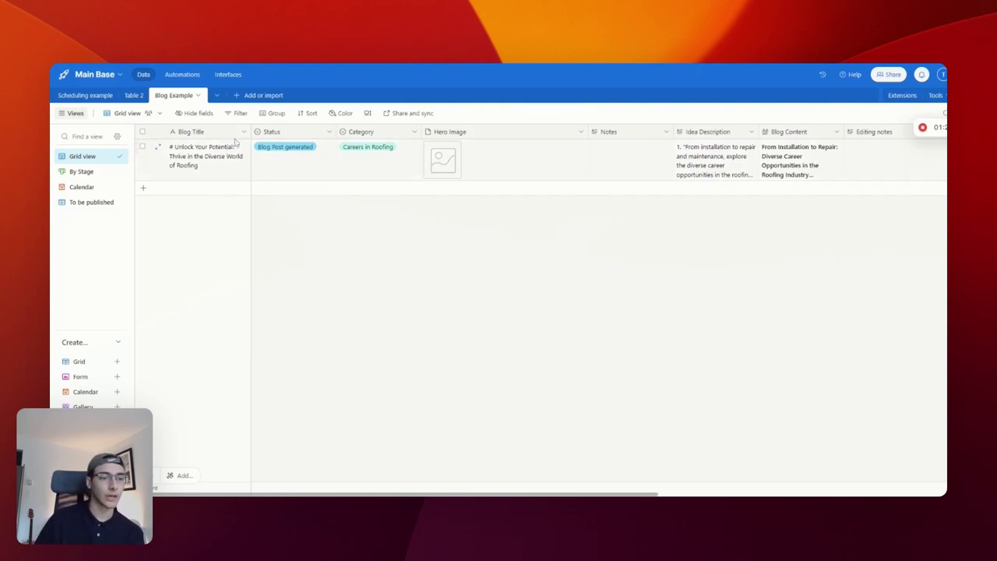
Review the record's generated blog title and read through its full blog content down to the end
click(228, 173)
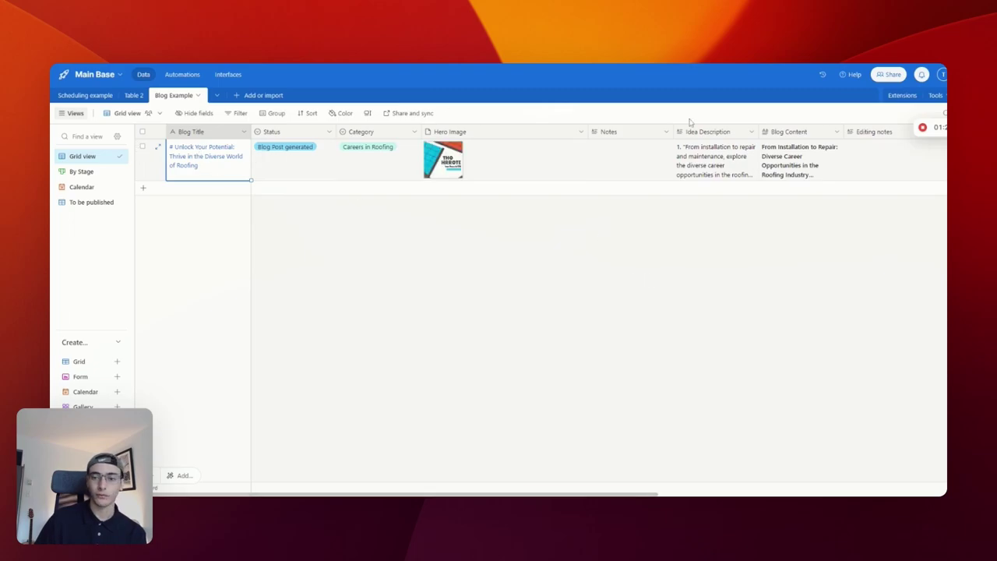
click(811, 160)
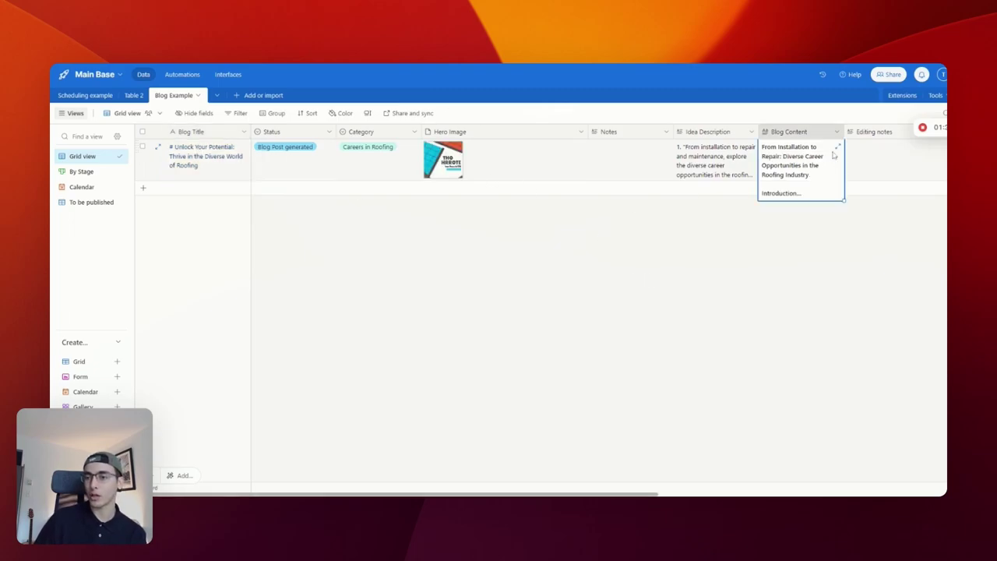
click(838, 147)
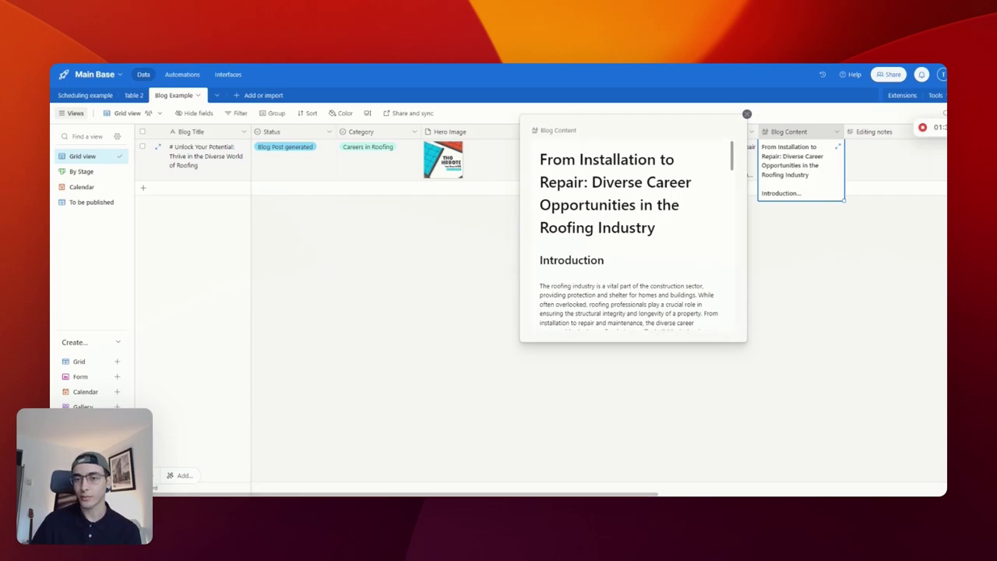
scroll(633, 234, down, 5)
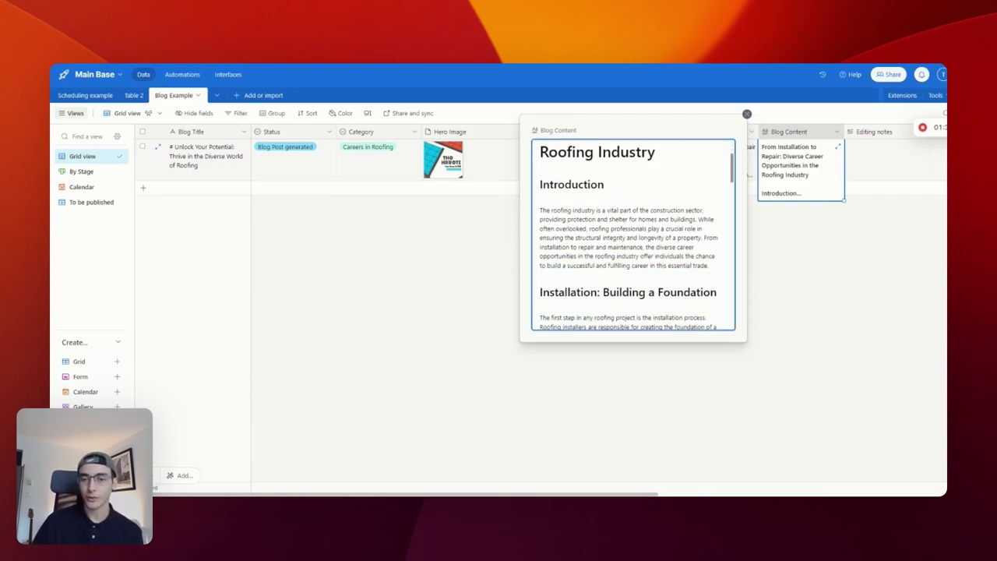
scroll(632, 233, down, 10)
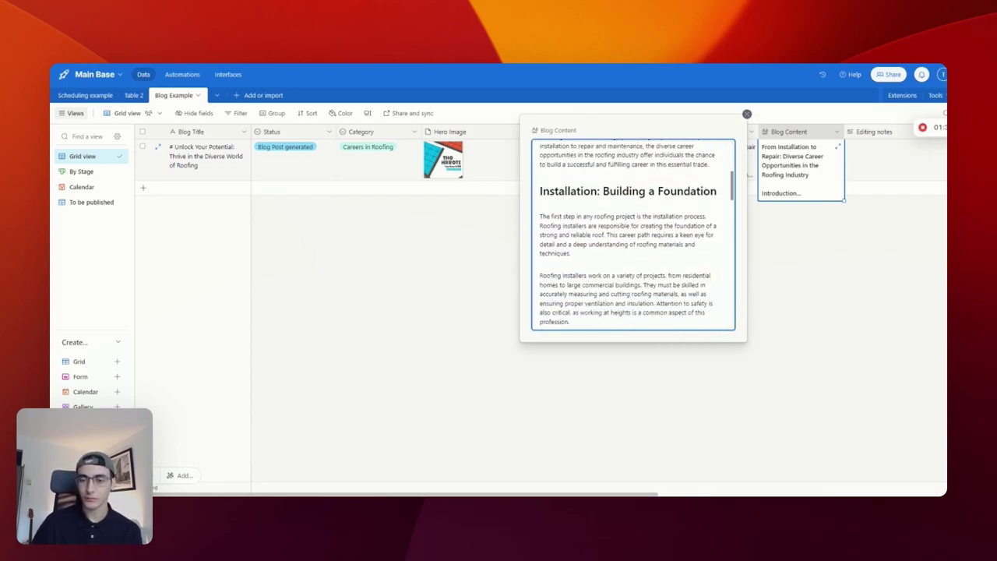
scroll(633, 233, down, 7)
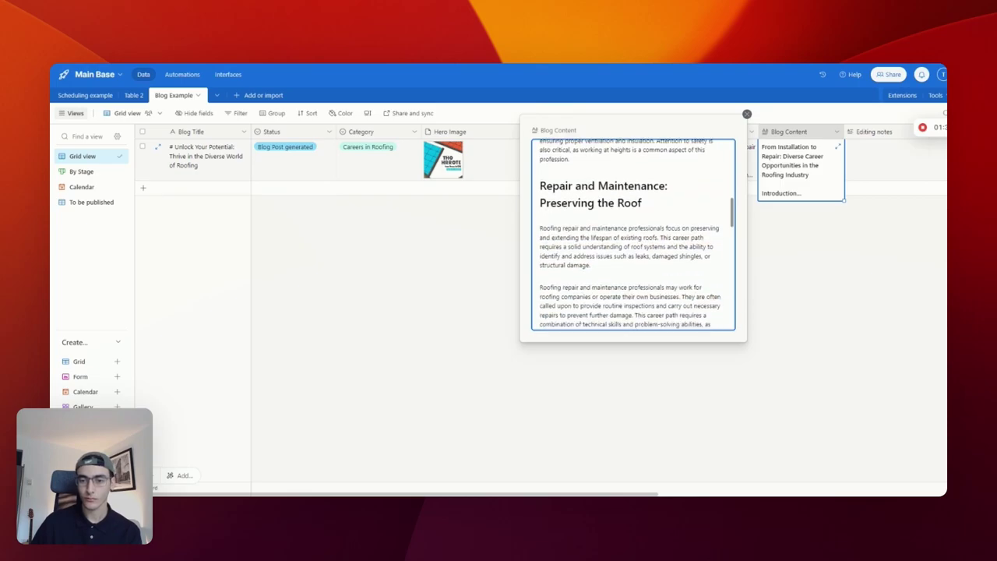
scroll(633, 234, down, 10)
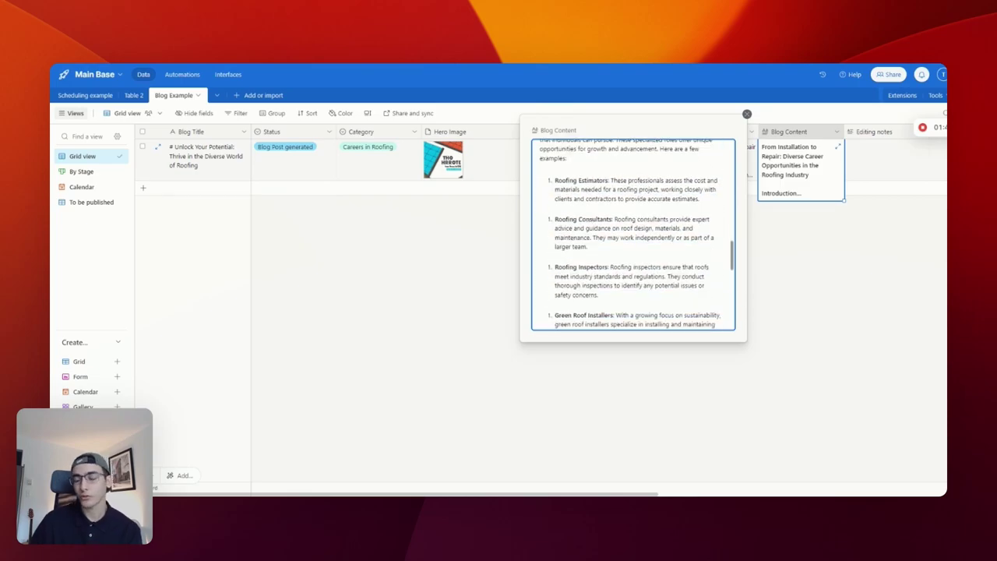
scroll(632, 234, down, 1)
scroll(632, 233, up, 3)
scroll(633, 234, down, 12)
scroll(632, 234, up, 2)
scroll(633, 234, down, 5)
scroll(633, 233, down, 5)
click(851, 269)
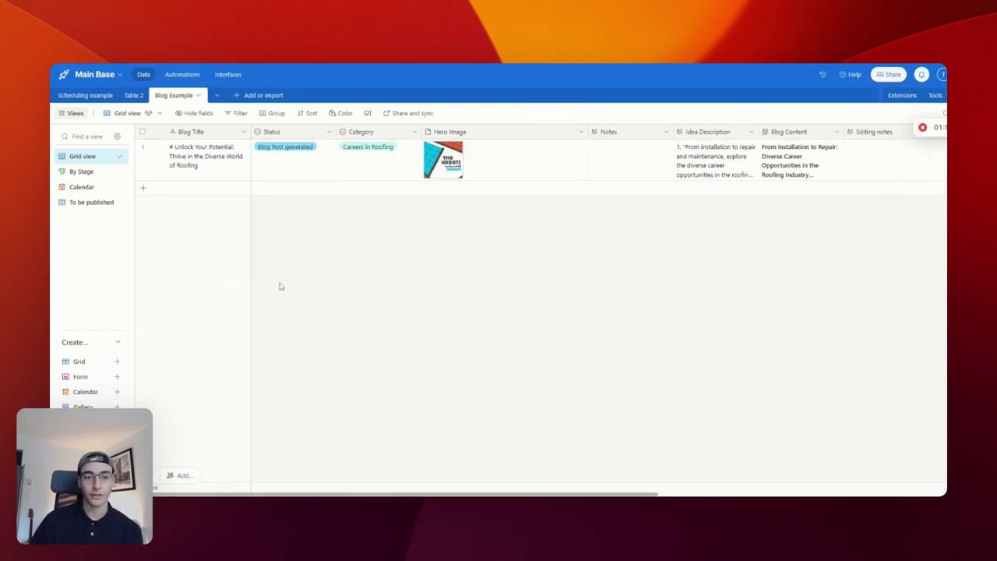
Move the Careers in Roofing record to Approved in the By Stage view and set its publishing date to 8/26/2023
click(81, 171)
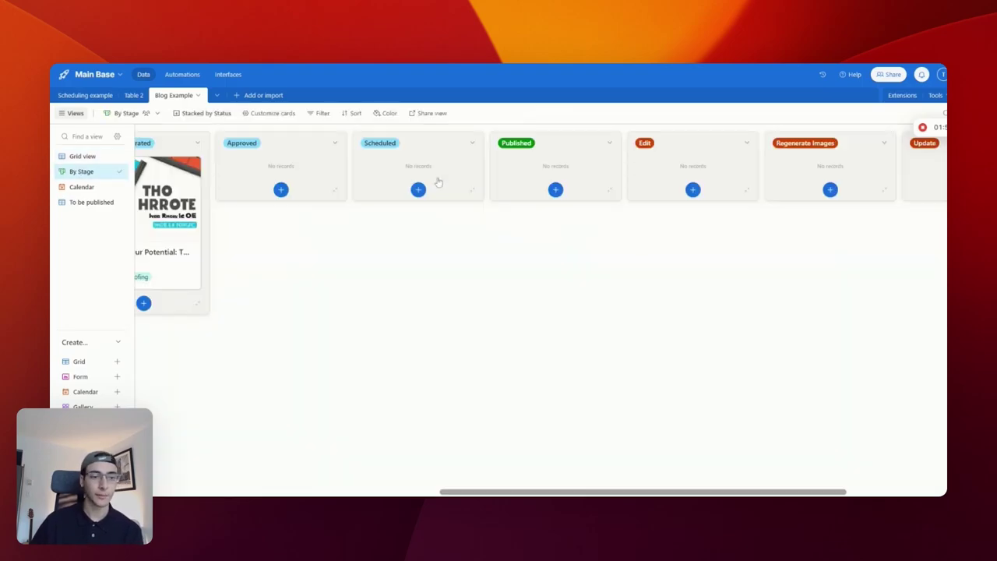
drag(148, 282, 276, 226)
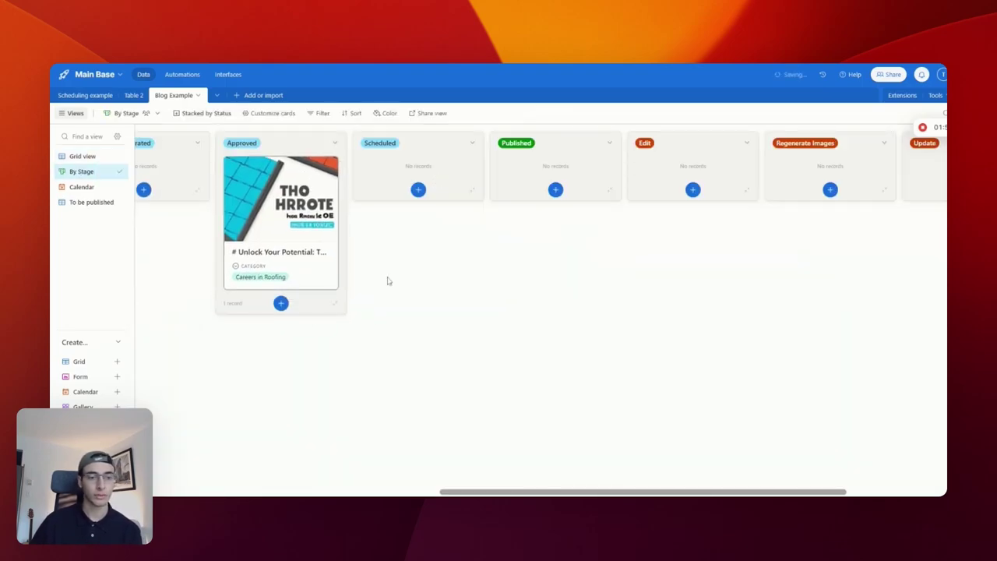
click(293, 265)
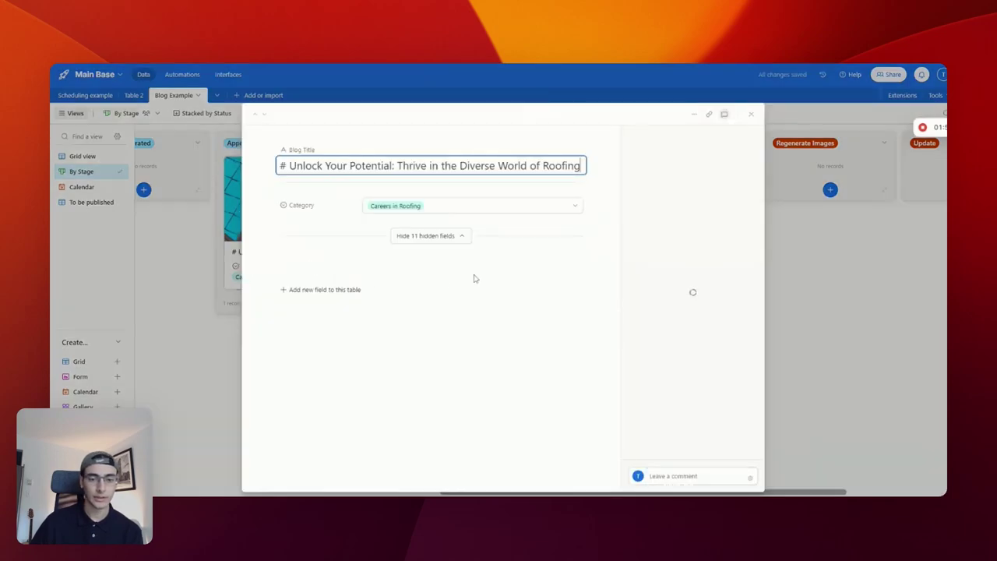
scroll(500, 291, down, 10)
scroll(370, 413, down, 20)
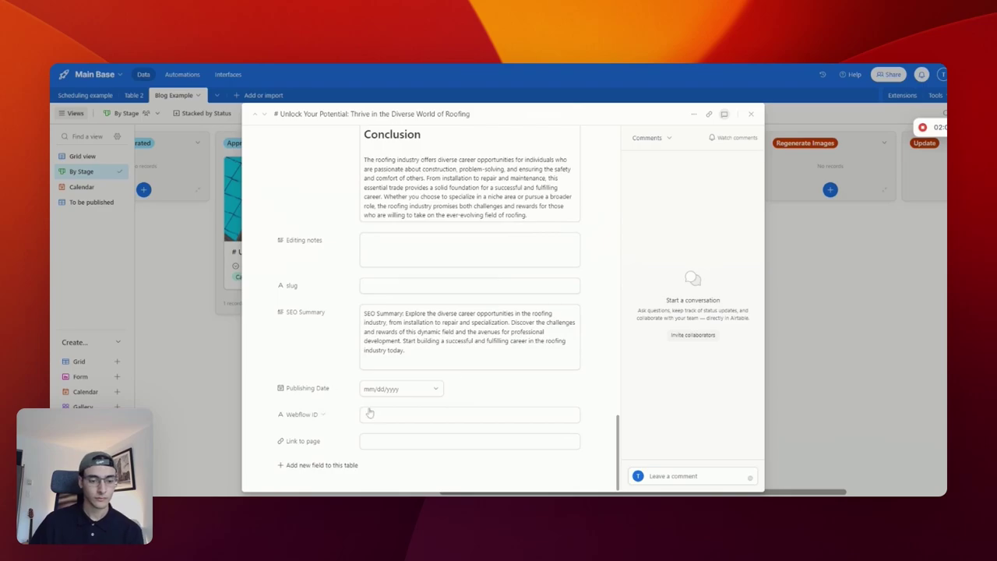
click(393, 388)
click(471, 354)
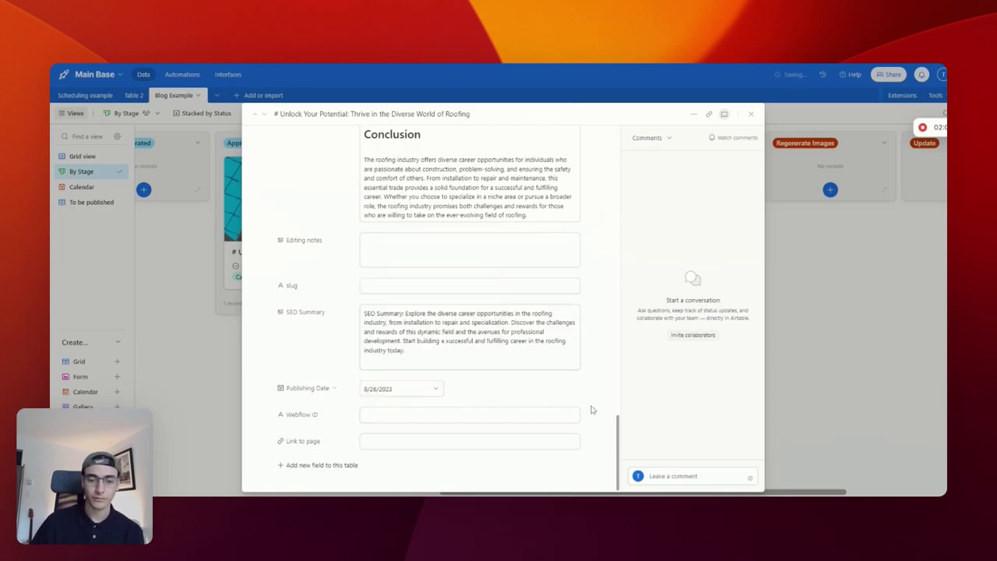
click(845, 293)
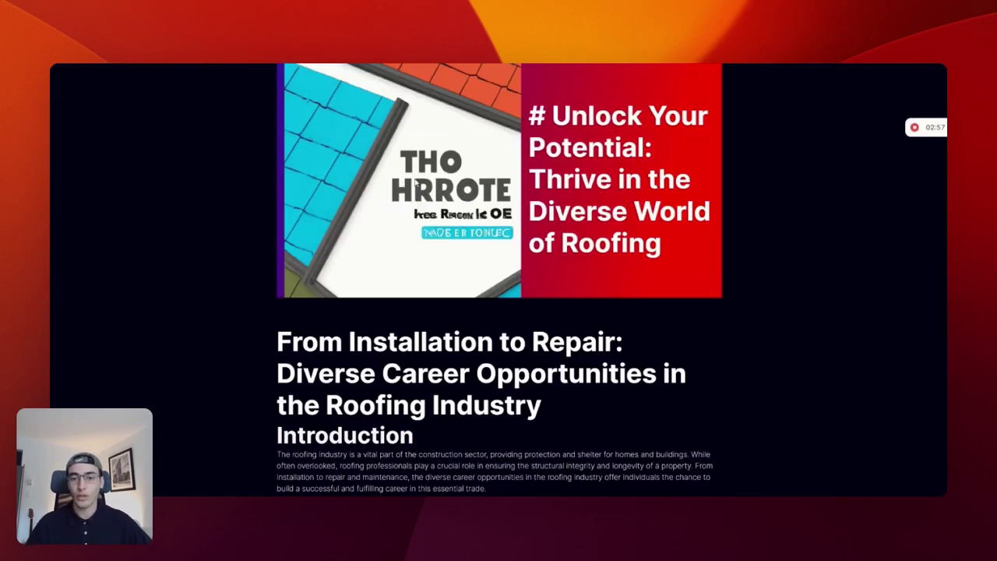
Review the published roofing careers blog page, including its hero banner, headings and article text
scroll(690, 159, down, 5)
scroll(691, 158, down, 8)
scroll(705, 179, up, 10)
scroll(762, 180, up, 2)
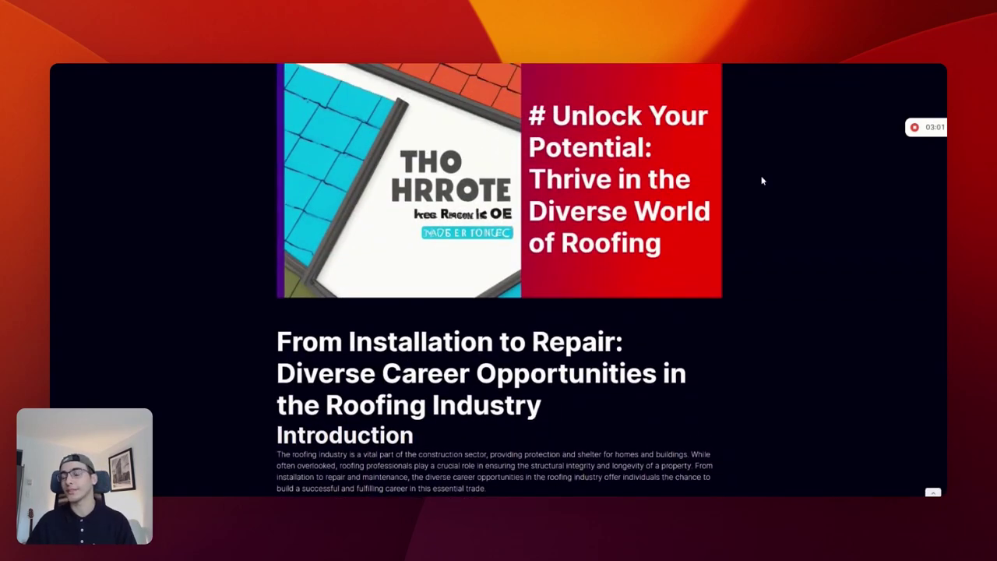
scroll(832, 218, down, 9)
scroll(833, 218, down, 3)
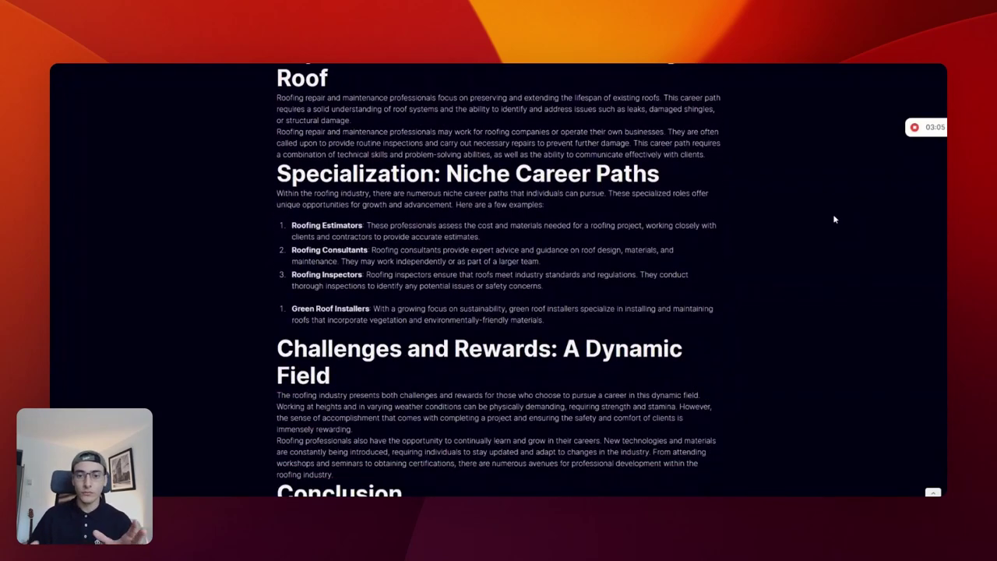
scroll(832, 219, down, 2)
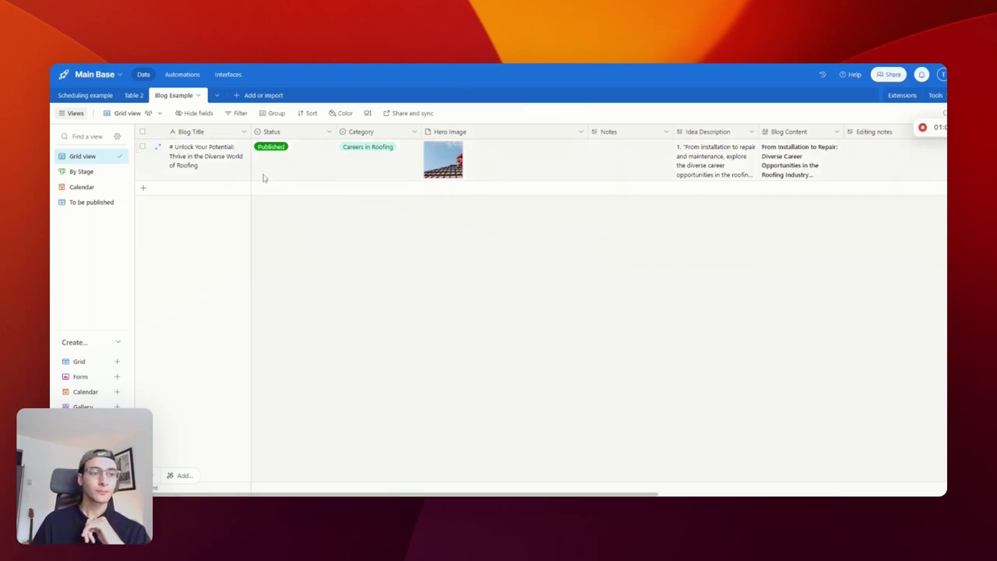
Inspect the Blog Title field and the Status field's single-select options, leaving both fields without saving changes
click(210, 134)
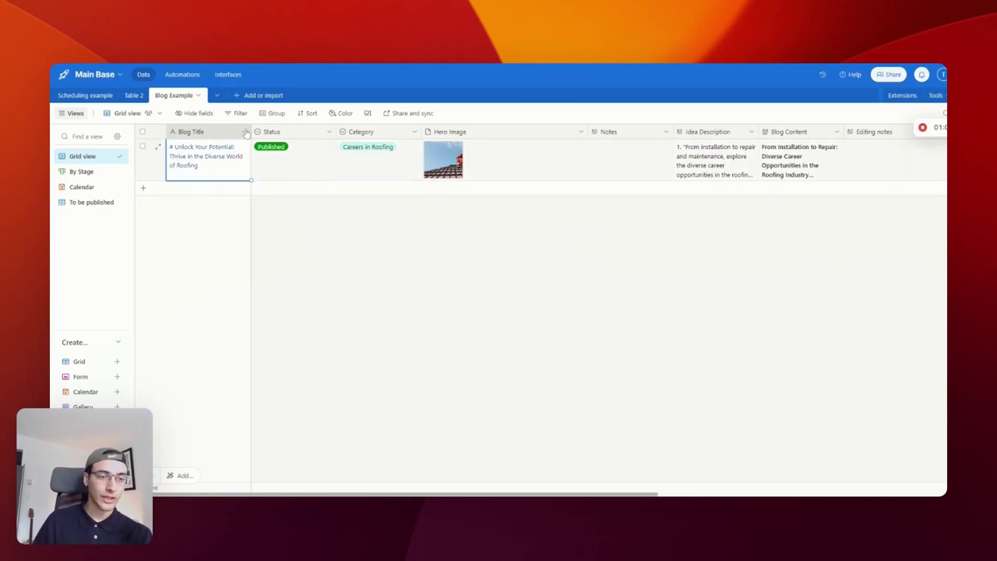
click(245, 131)
click(444, 319)
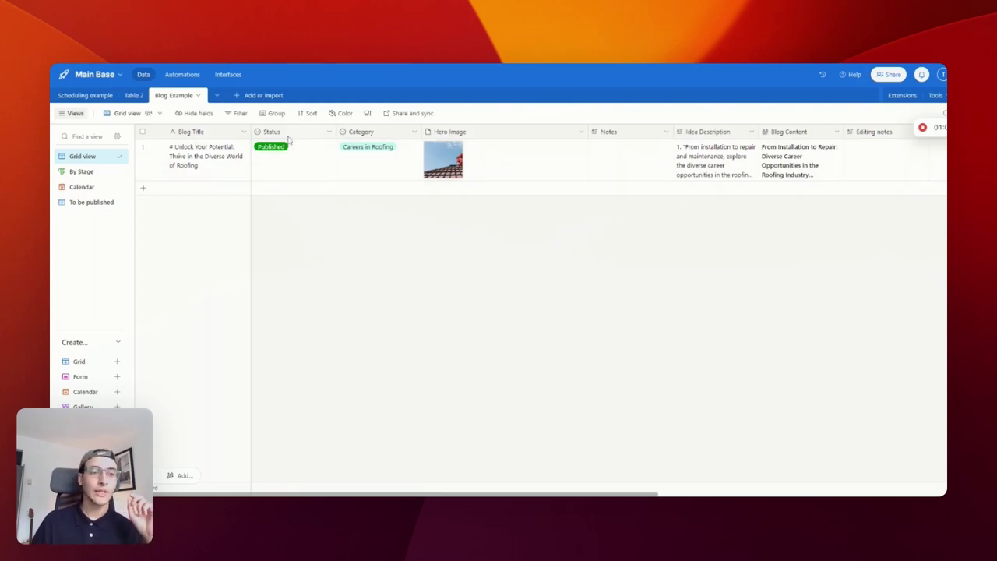
click(329, 132)
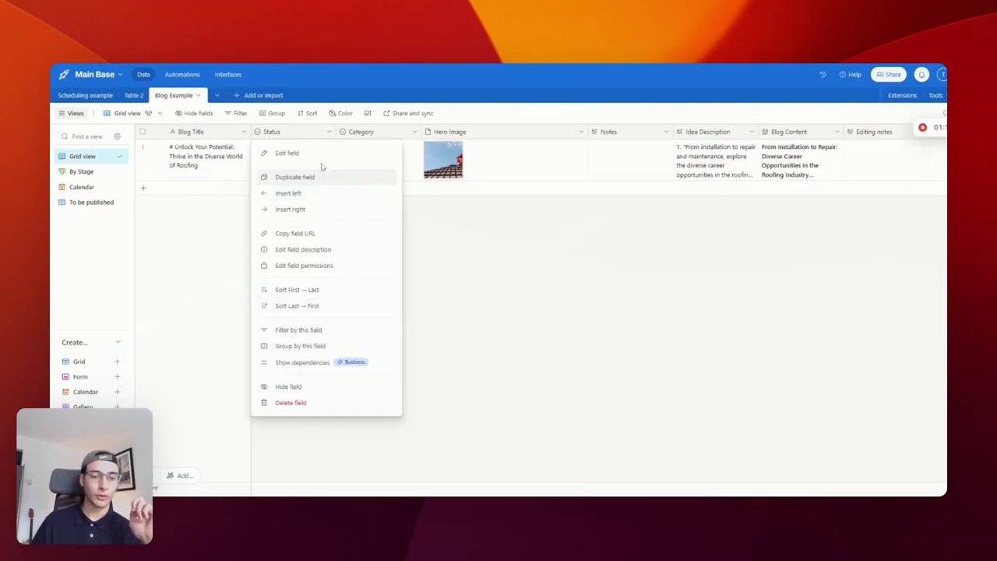
click(326, 154)
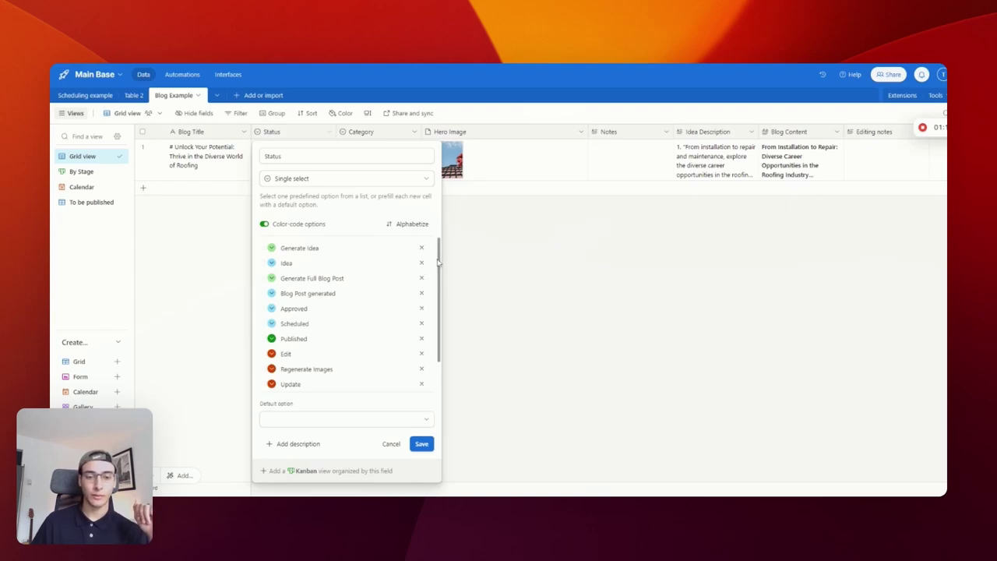
scroll(441, 264, down, 1)
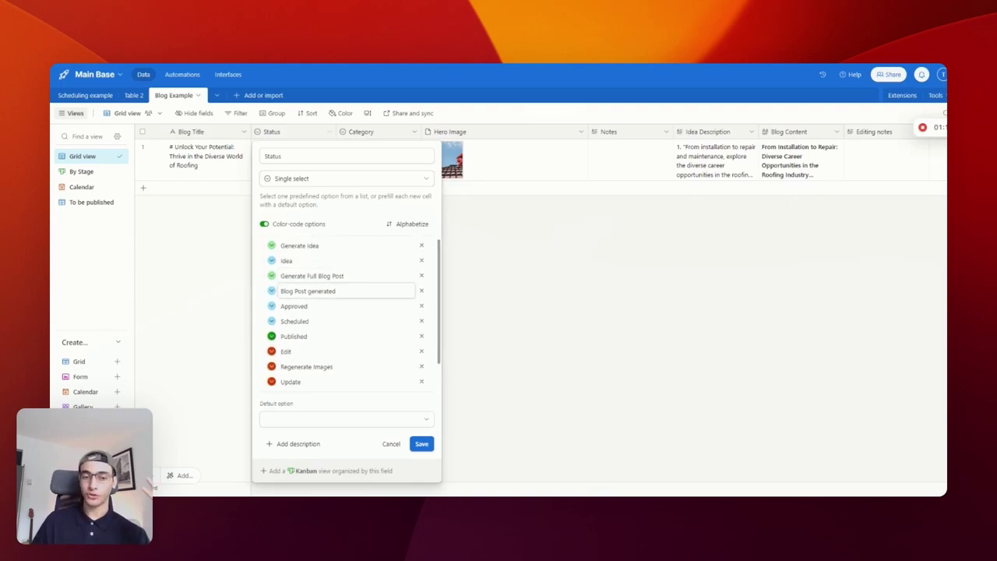
key(Return)
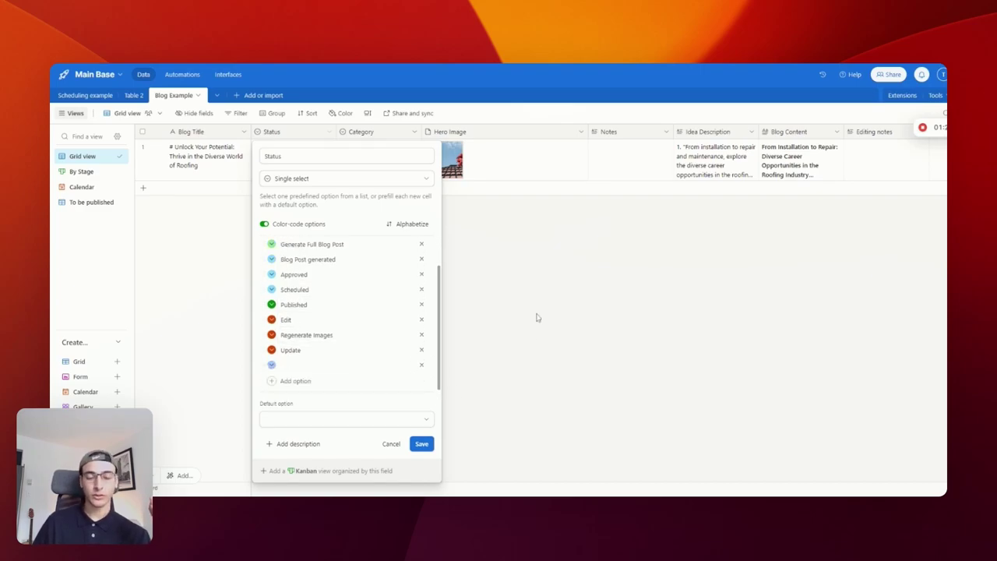
click(536, 317)
Inspect the Category field's single-select options without saving, and look through the remaining columns of the Blog Example grid
click(414, 131)
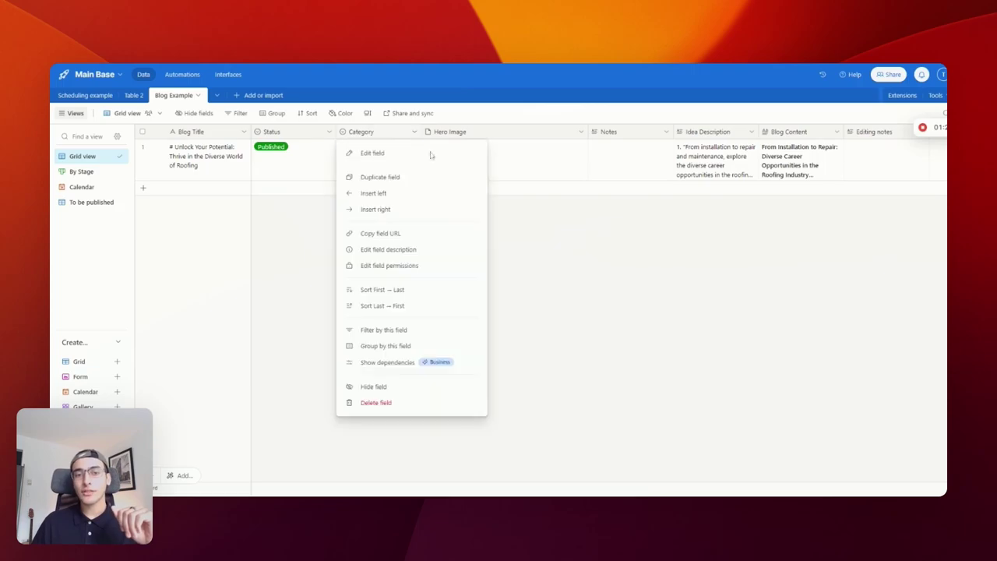
click(416, 156)
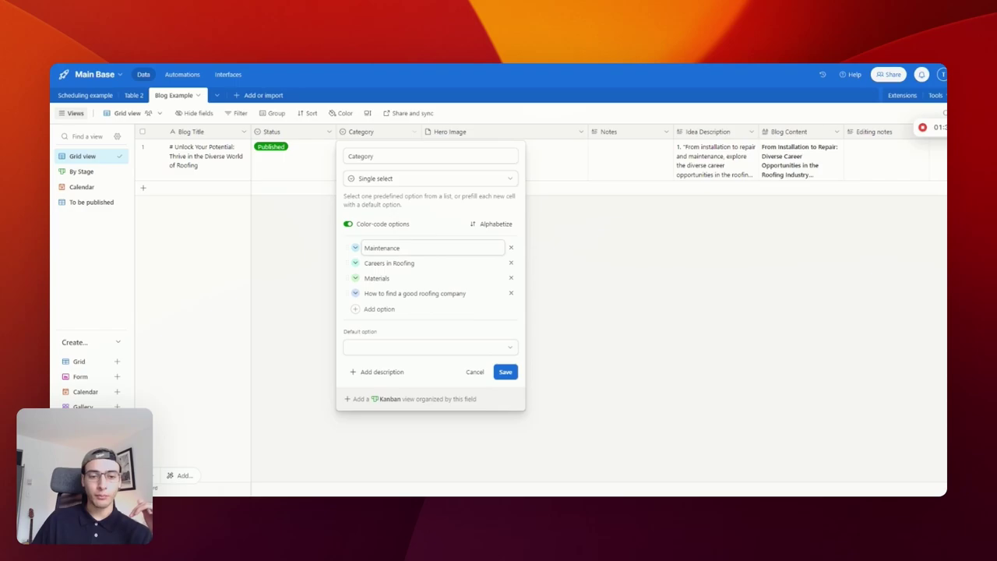
click(545, 327)
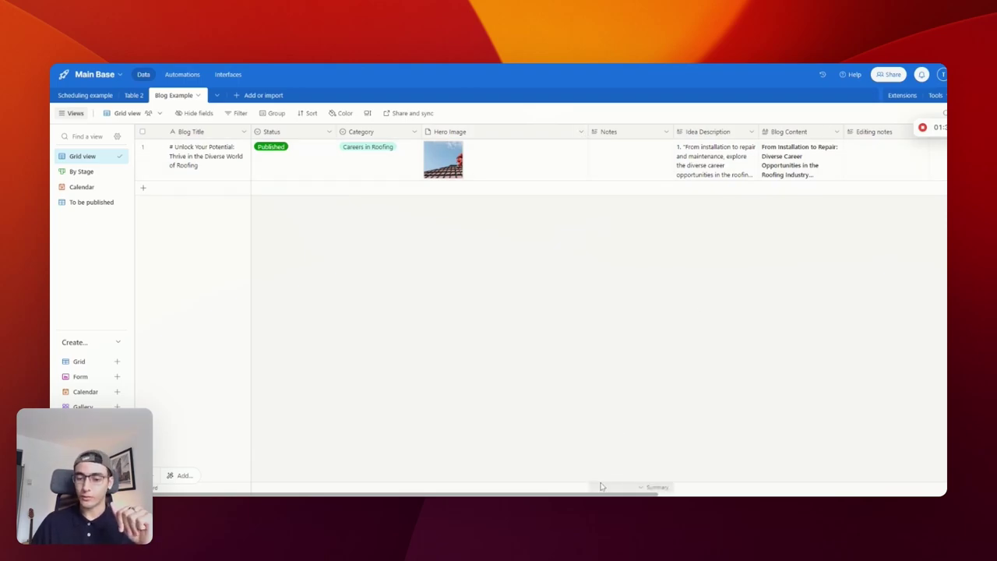
drag(610, 493, 800, 494)
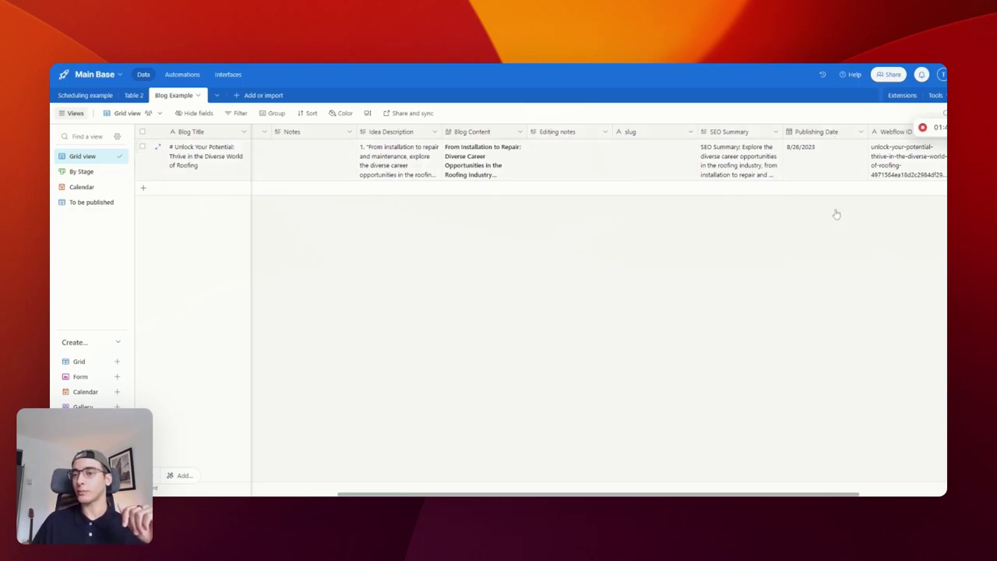
scroll(788, 356, right, 4)
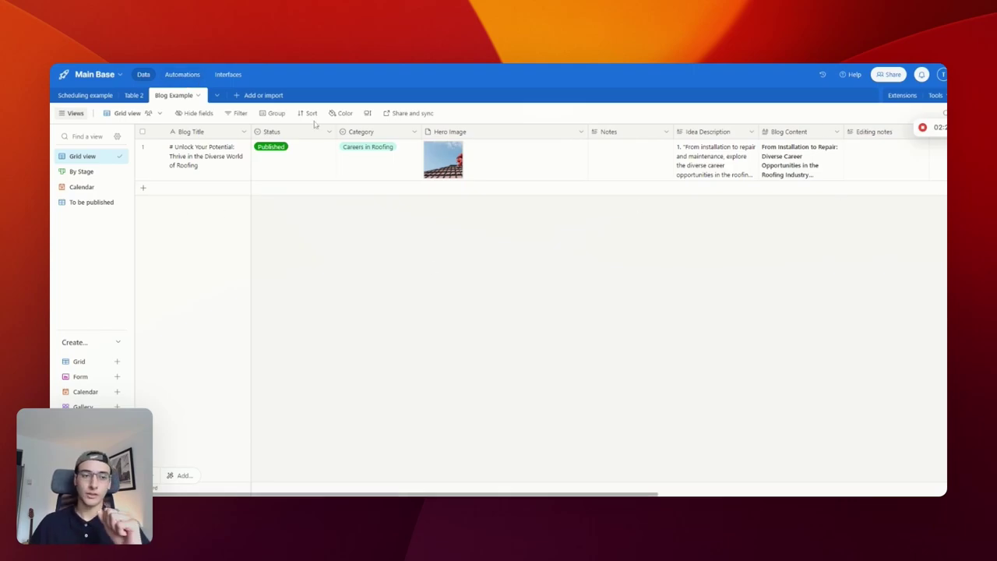
Examine the Send to Make and OpenAI (create) automation's trigger, including its table, condition field and full list of Status values
click(182, 76)
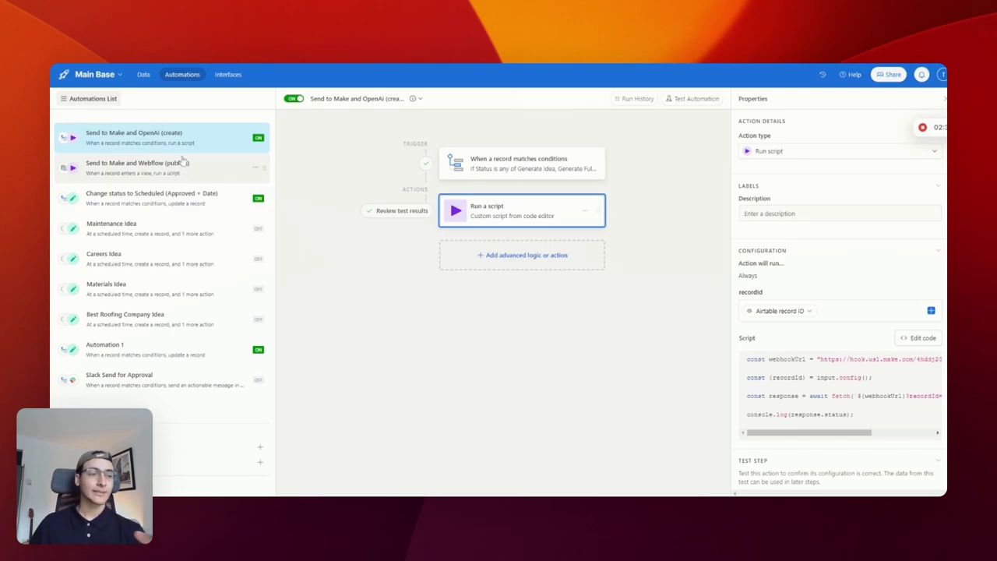
click(561, 165)
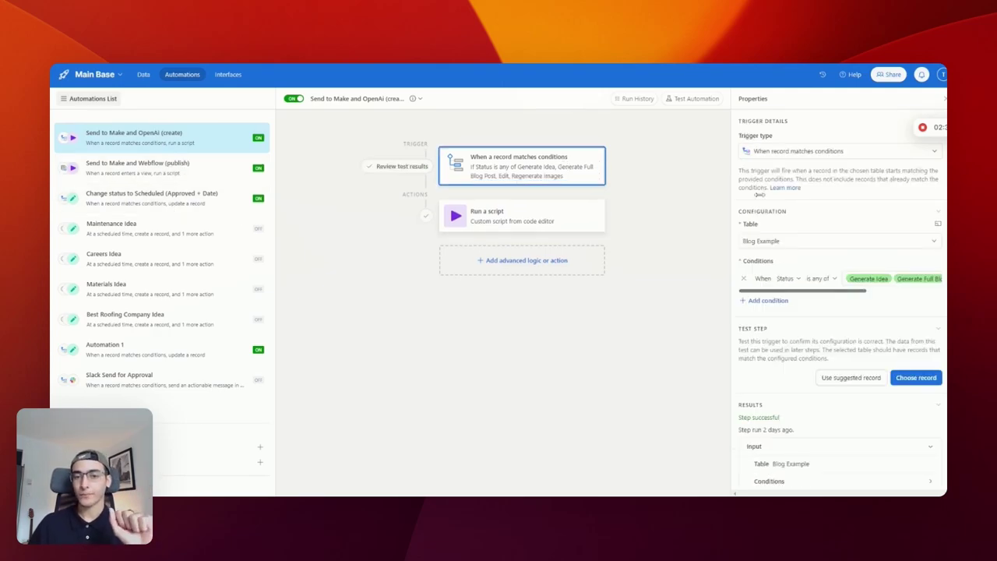
click(823, 242)
click(699, 296)
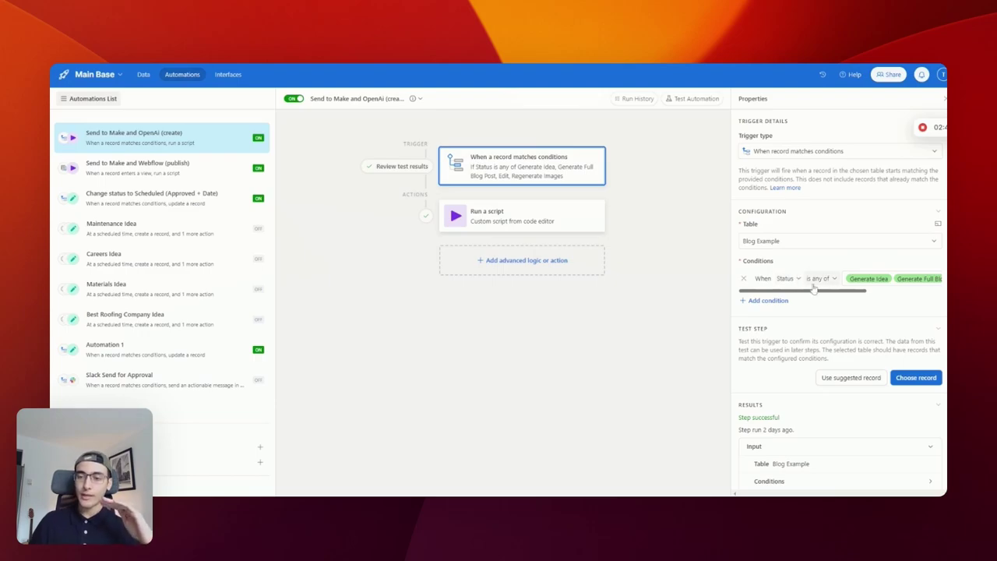
click(793, 281)
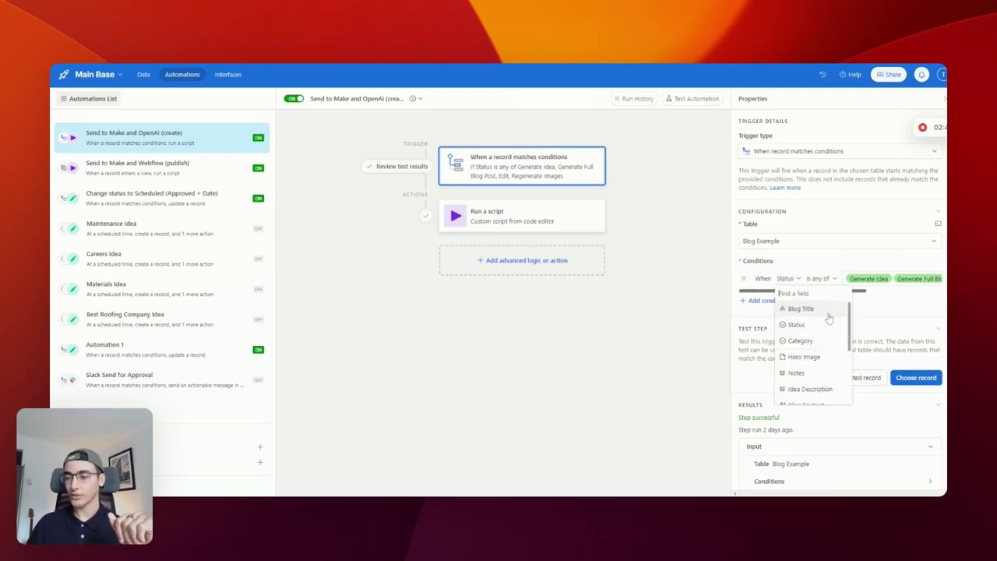
scroll(839, 356, down, 3)
click(903, 314)
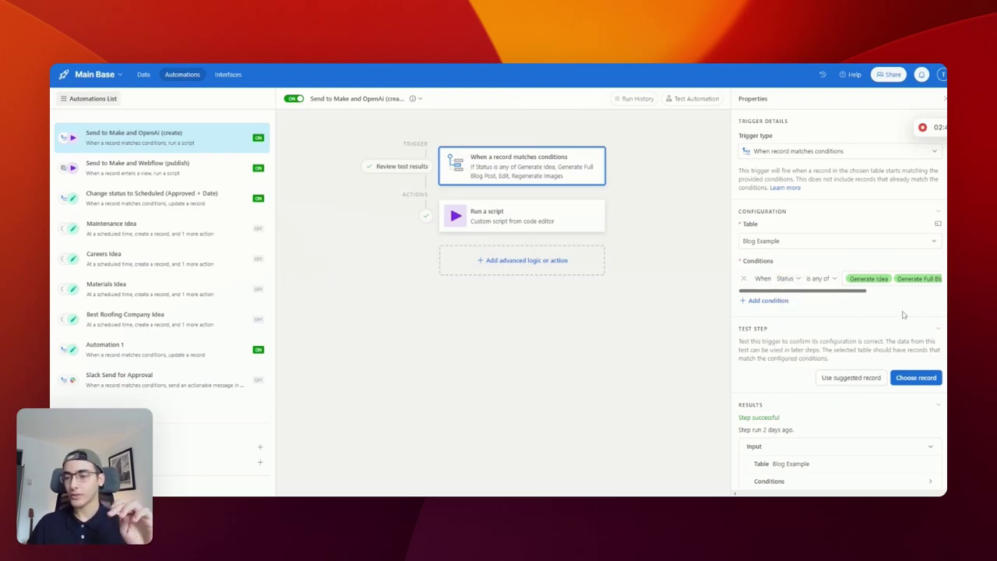
drag(855, 293, 941, 299)
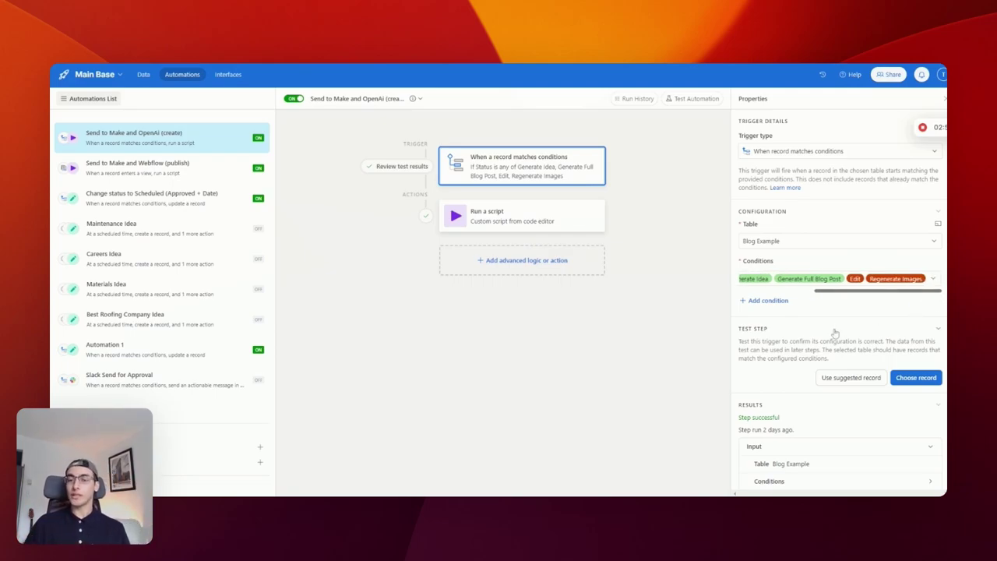
Review the create automation's script code, including its webhook URL and the recordId input variable, and close the script editor unchanged
click(545, 220)
click(923, 340)
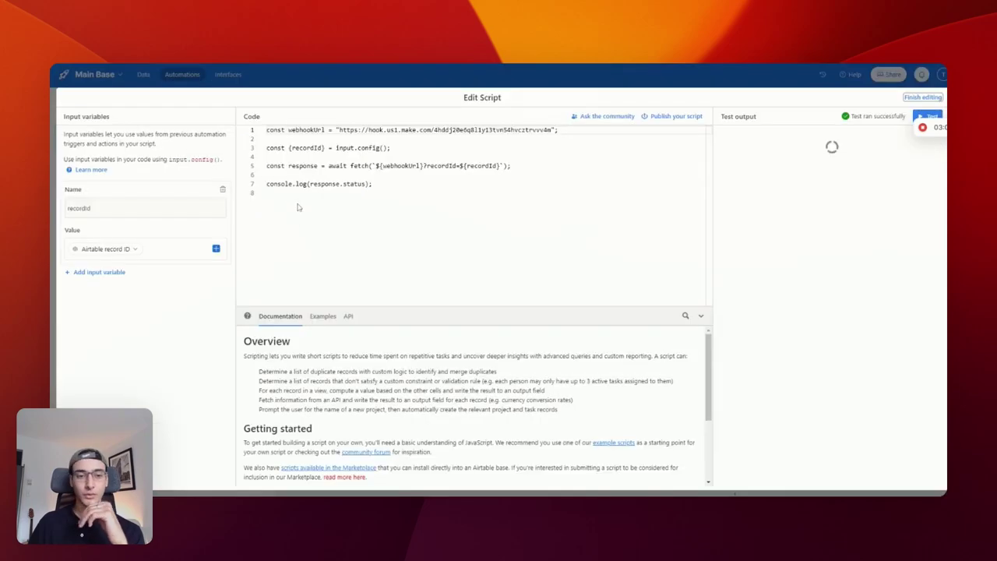
drag(374, 185, 231, 154)
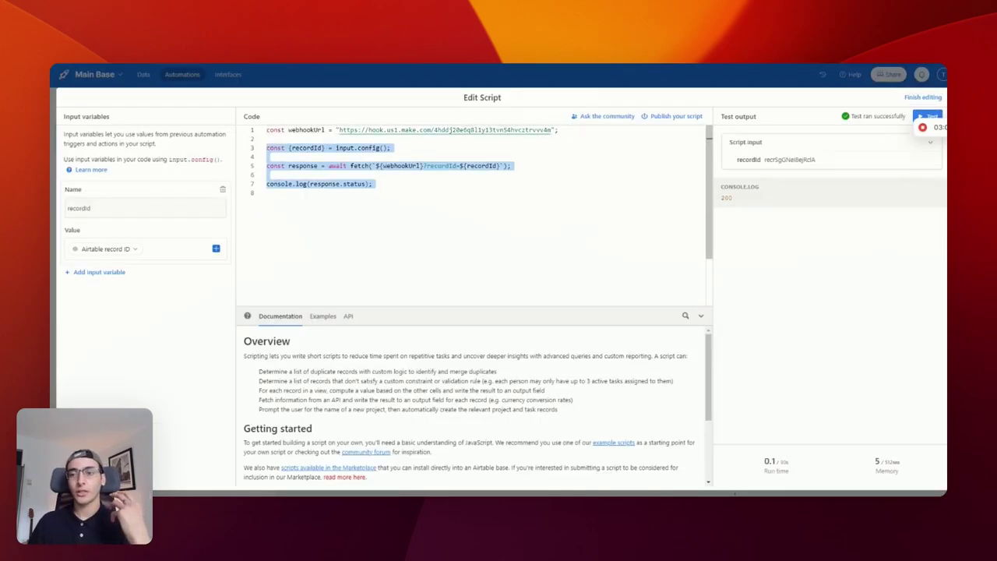
drag(338, 130, 551, 131)
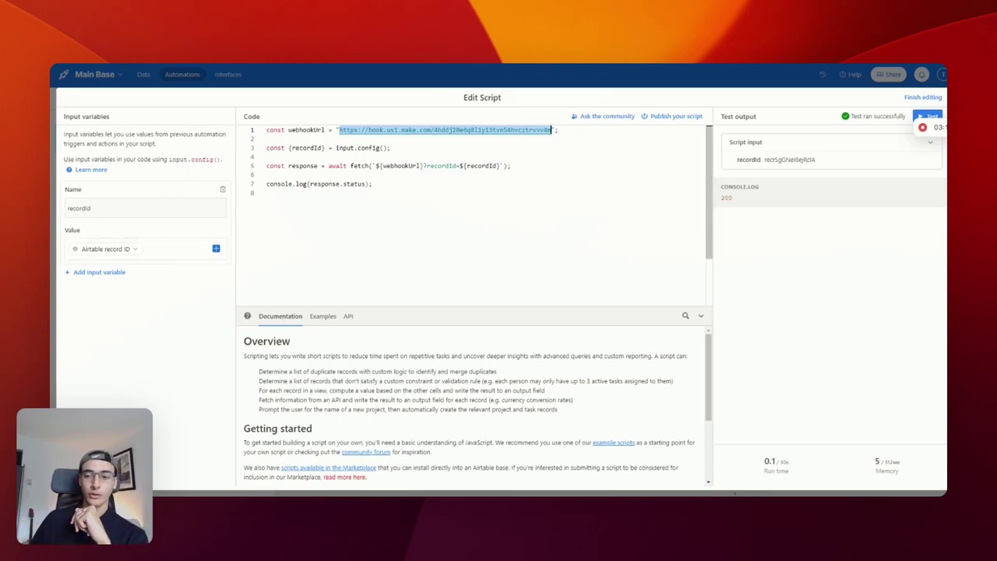
drag(115, 210, 67, 210)
double_click(306, 148)
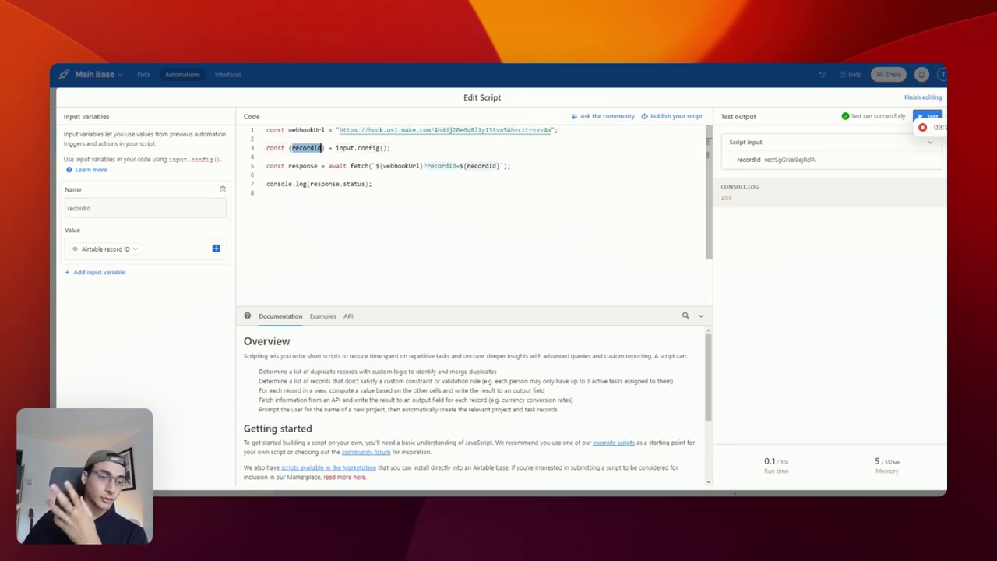
click(134, 208)
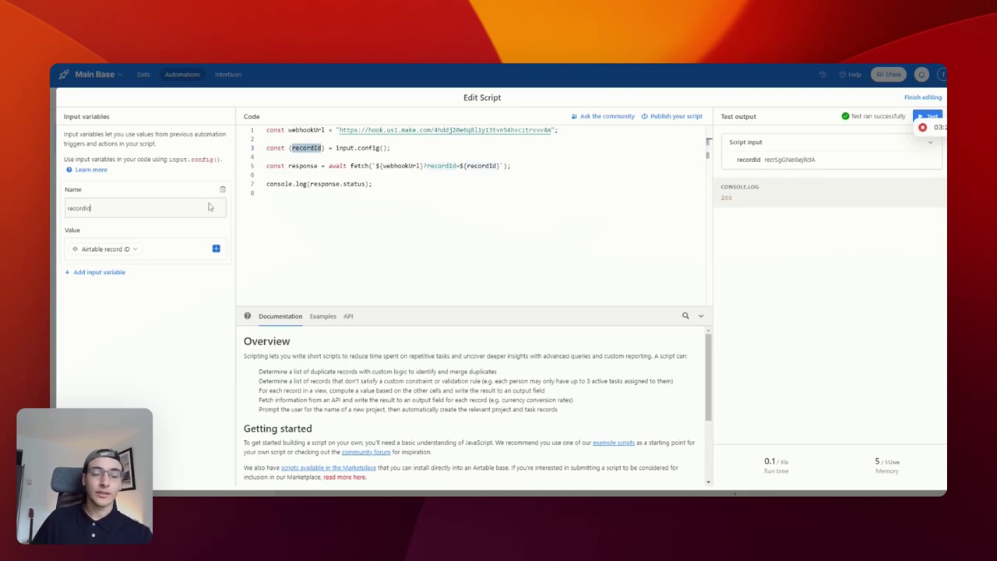
click(922, 98)
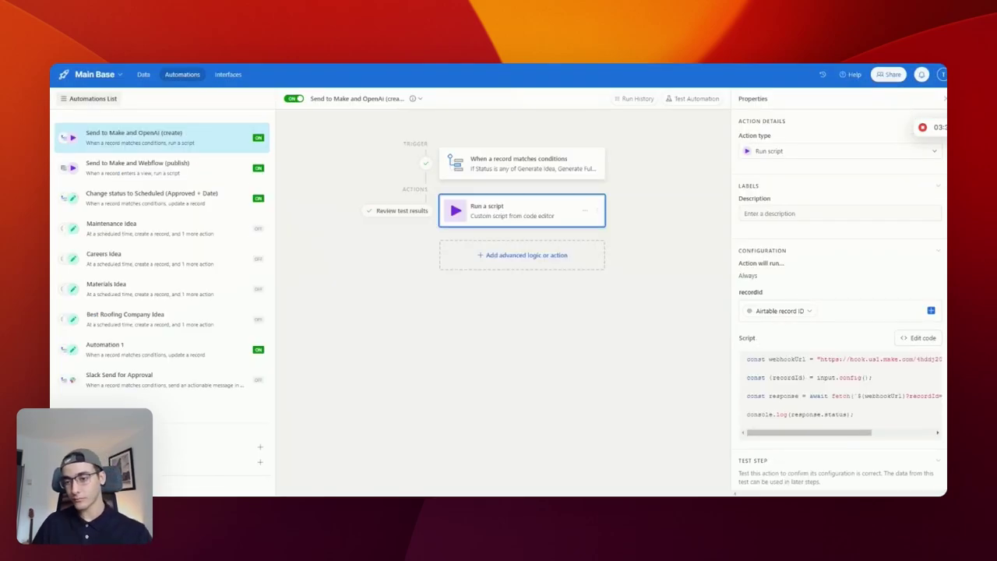
Examine the table and view configured in the trigger of the Send to Make and Webflow (publish) automation
click(203, 175)
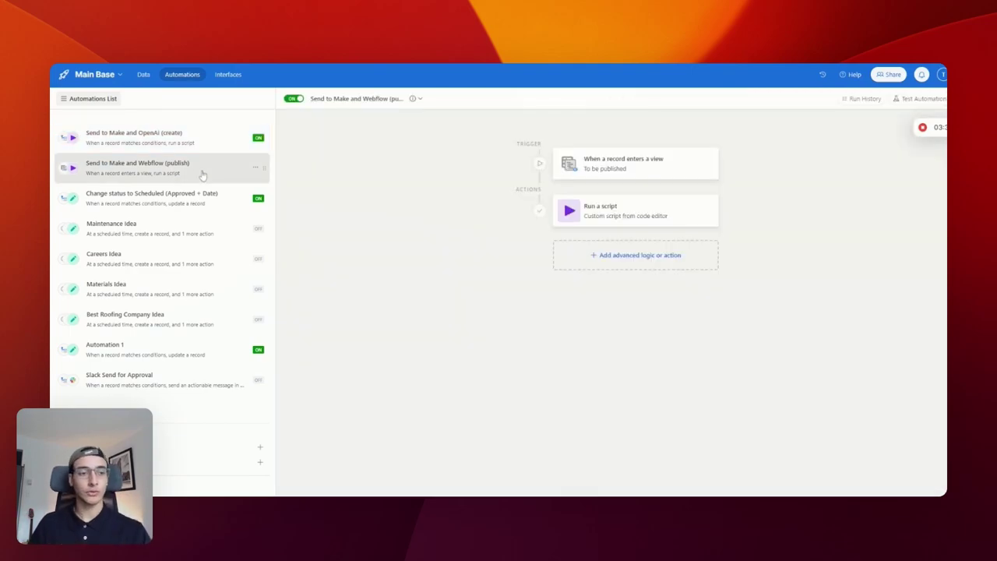
click(199, 147)
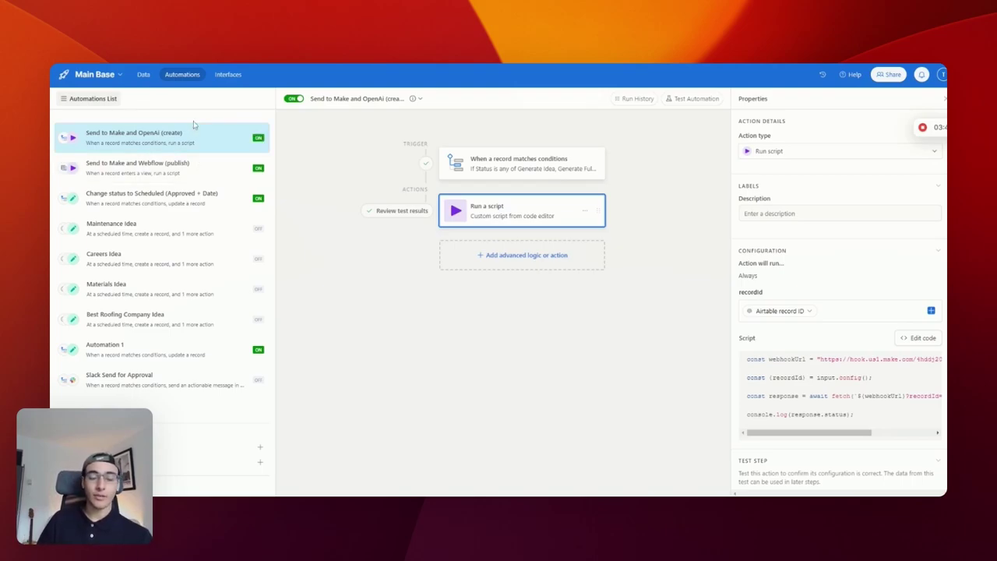
click(190, 169)
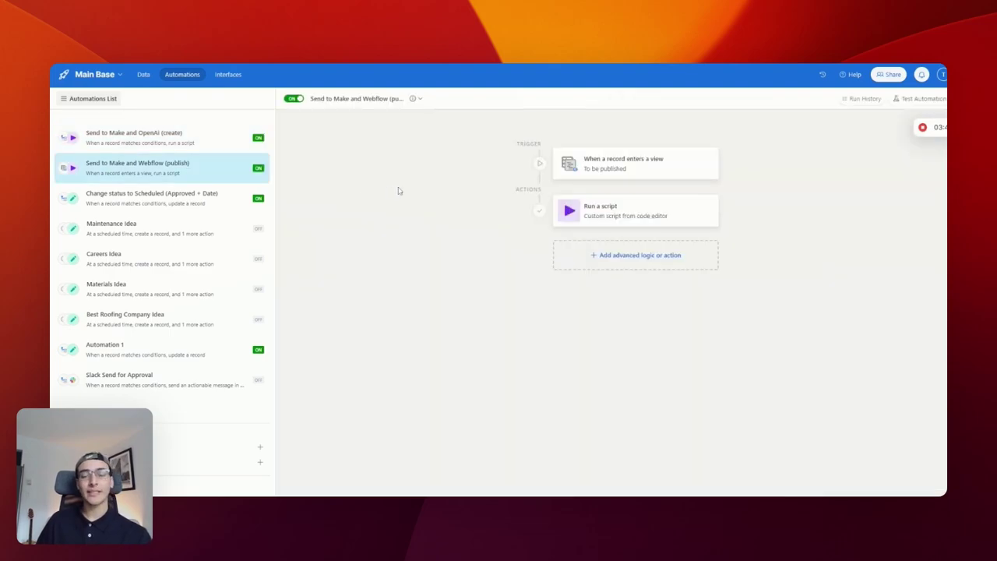
click(653, 166)
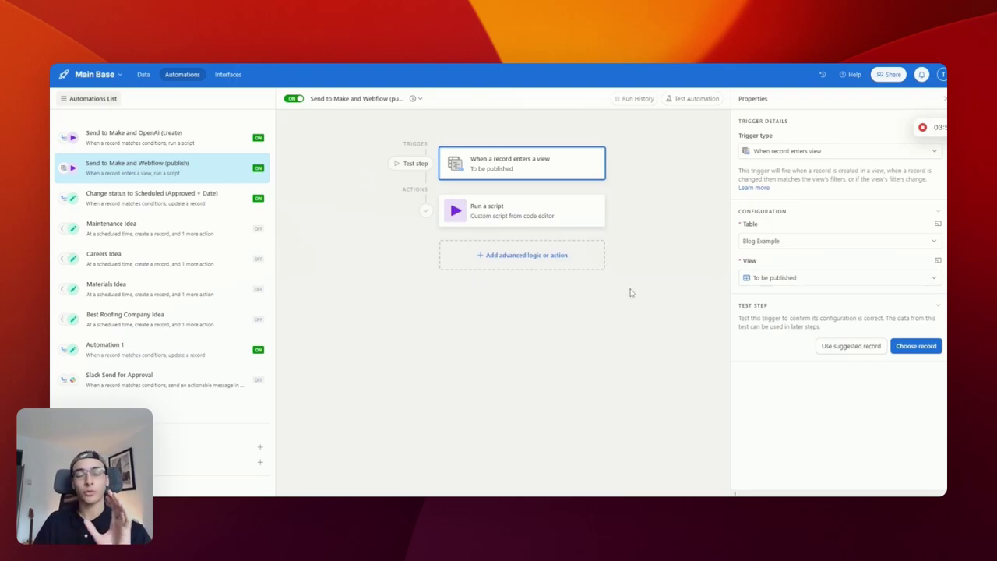
Inspect the filter conditions of the To be published view in the Blog Example table, leaving them unchanged
click(145, 75)
click(92, 204)
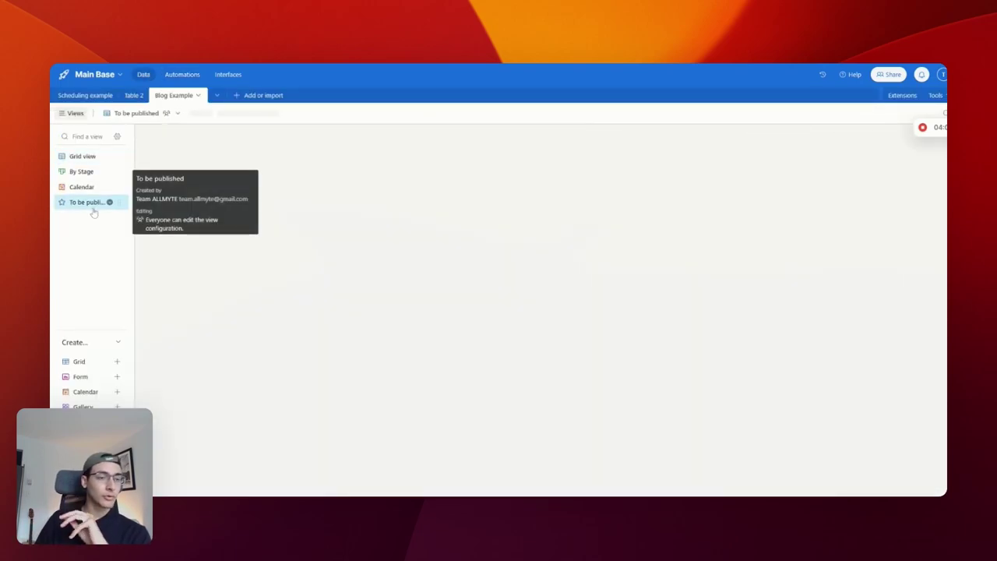
click(292, 115)
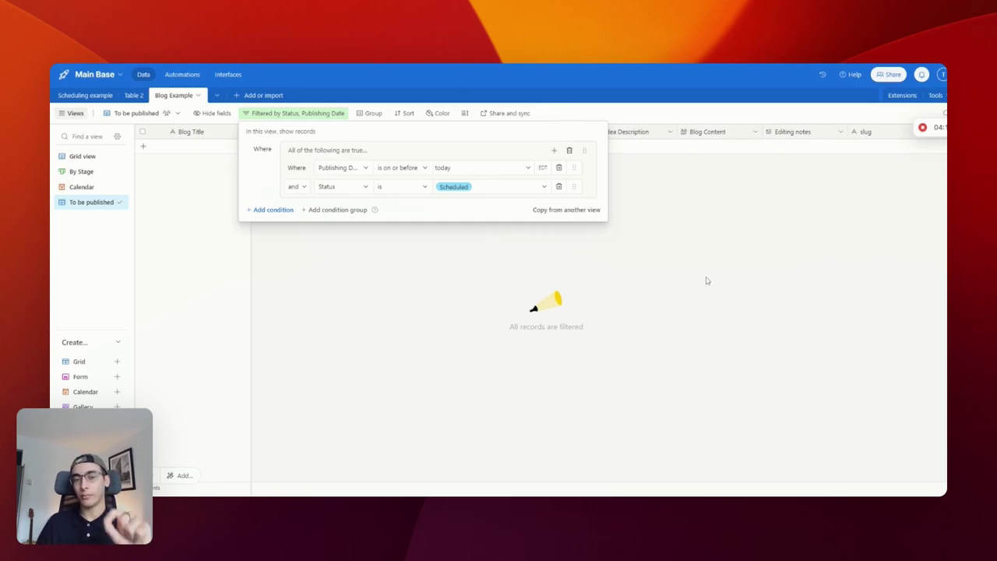
click(684, 291)
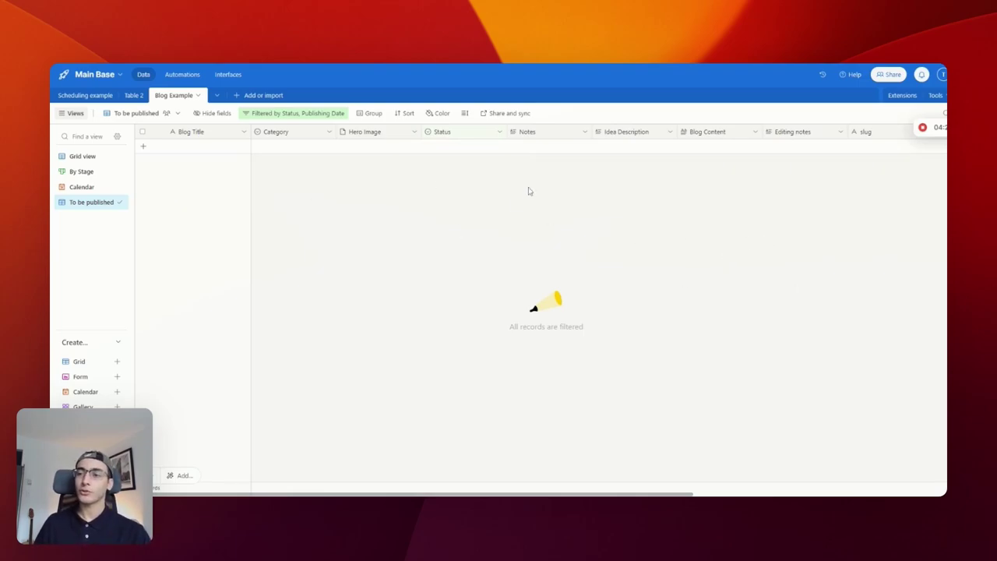
Review the publish automation's script and its webhook URL, and close the script editor without changes
click(182, 74)
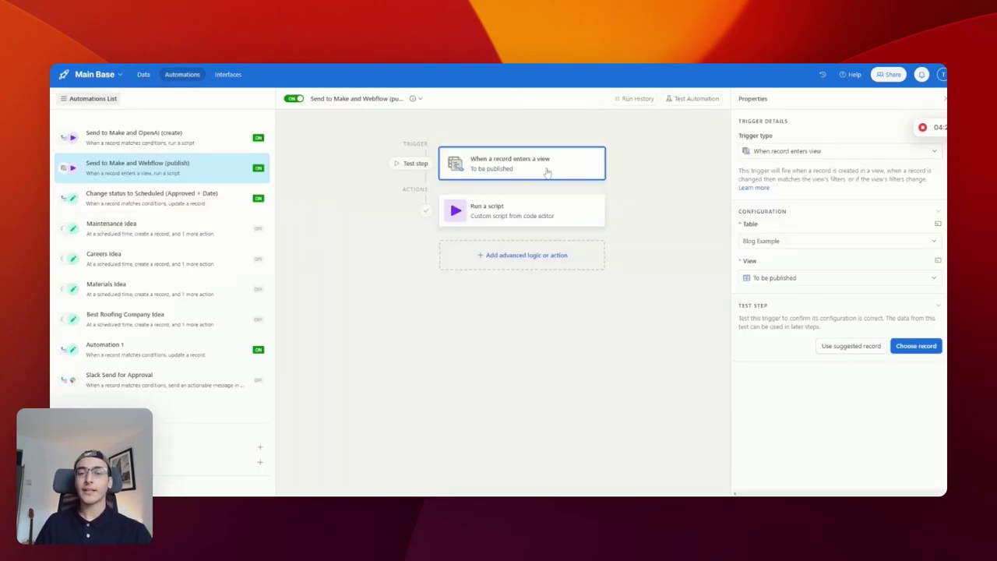
click(515, 222)
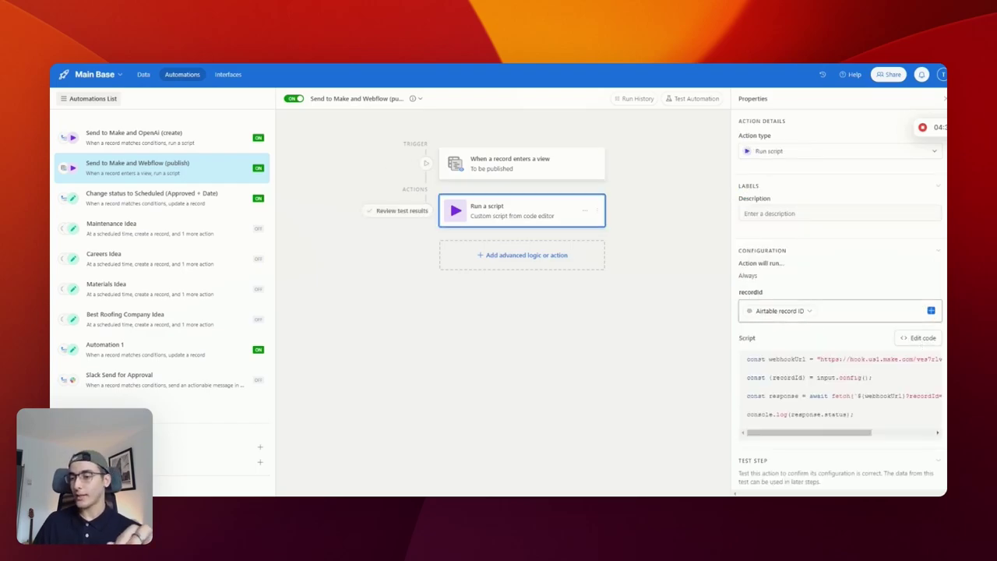
click(920, 338)
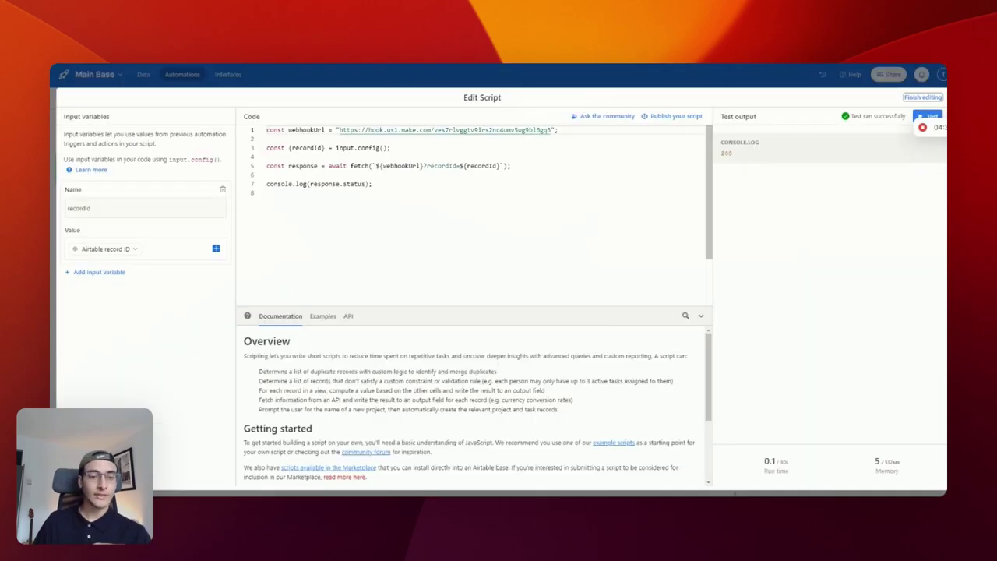
drag(339, 130, 552, 130)
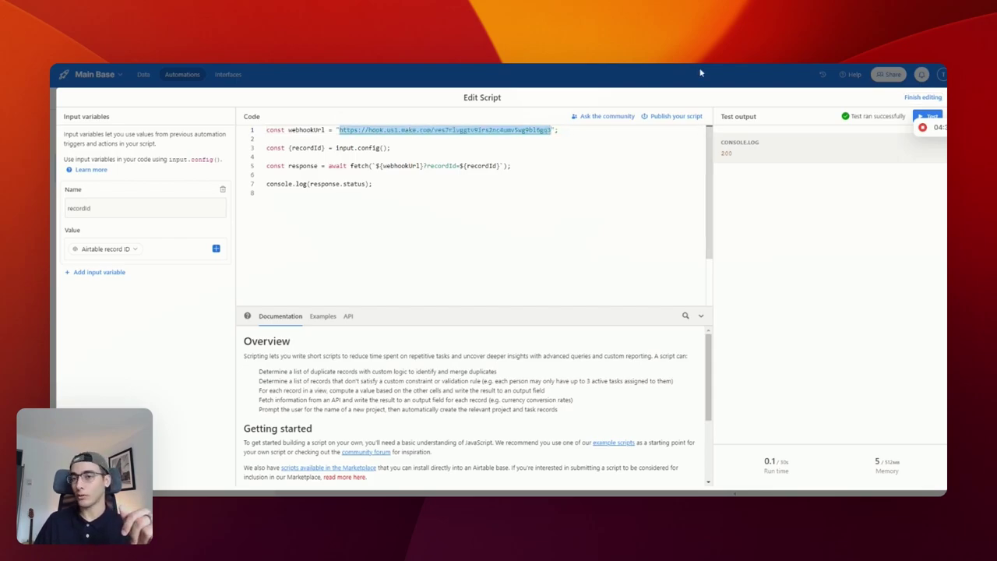
key(Escape)
Review the stages in the By Stage view and the Status options available for the empty second record in Grid view
click(143, 74)
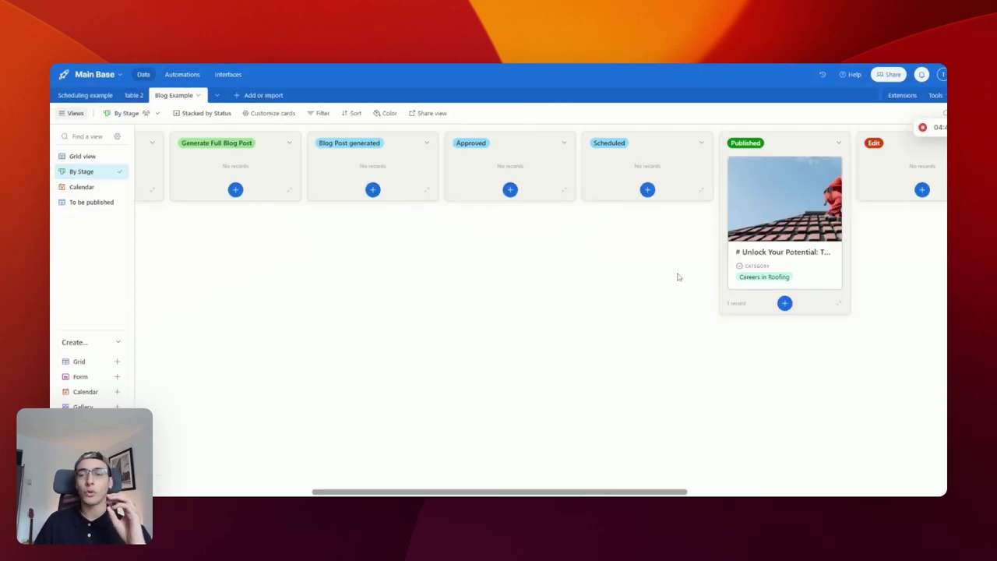
mouse_move(598, 493)
mouse_down()
mouse_move(542, 485)
mouse_move(594, 480)
mouse_up()
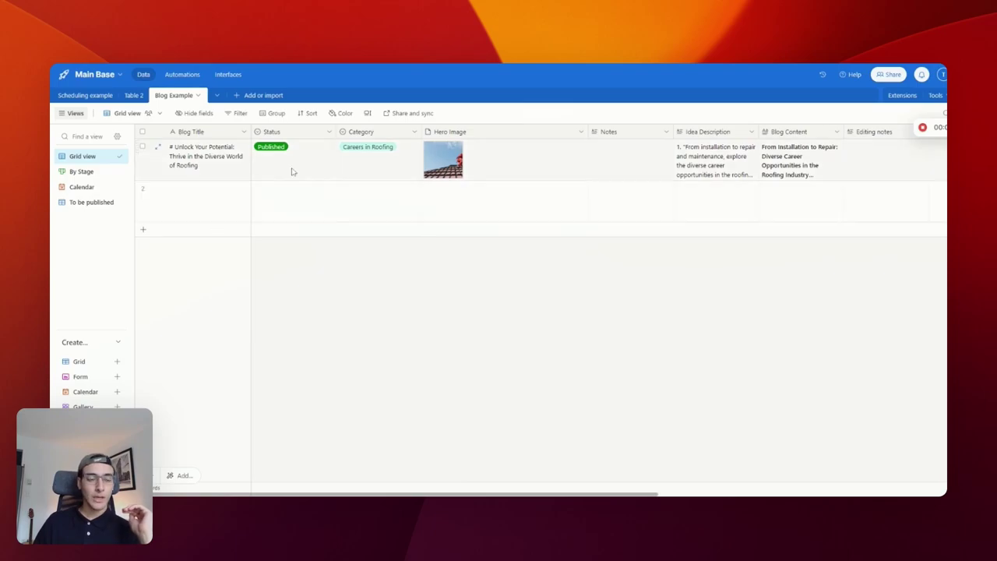
click(316, 214)
click(327, 204)
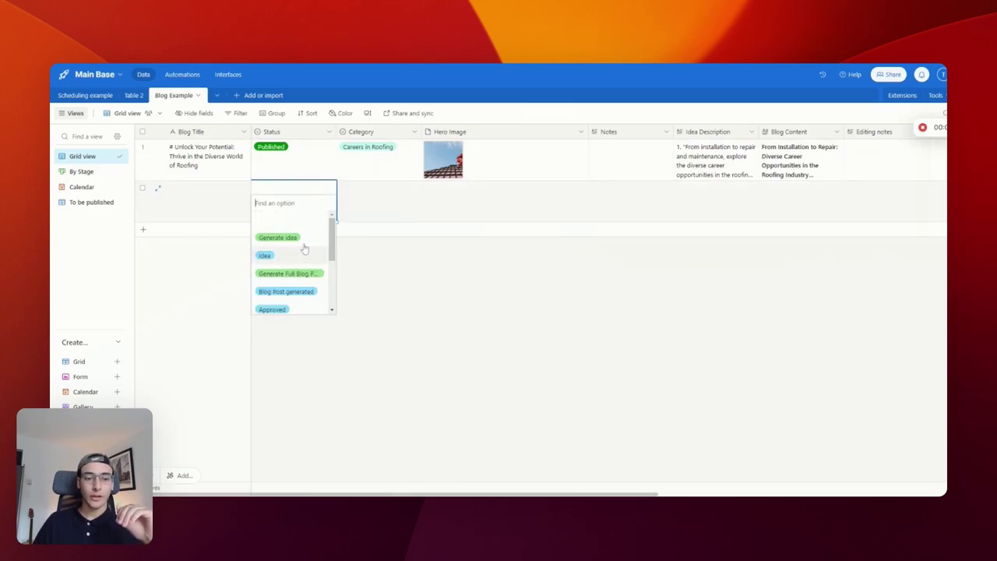
Review Automation 1's Status trigger and Update record action, and turn the automation off
click(193, 74)
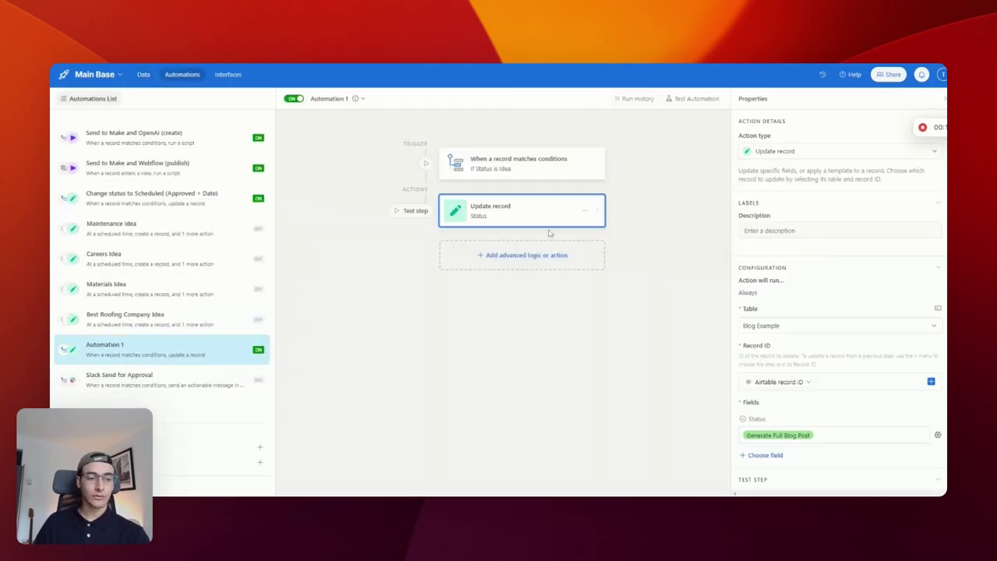
click(515, 165)
click(855, 279)
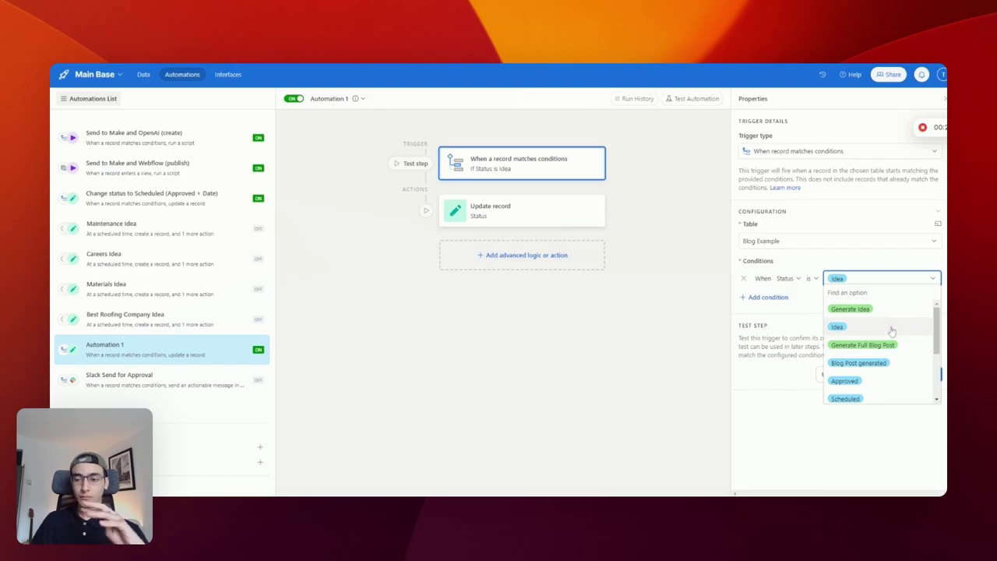
click(545, 212)
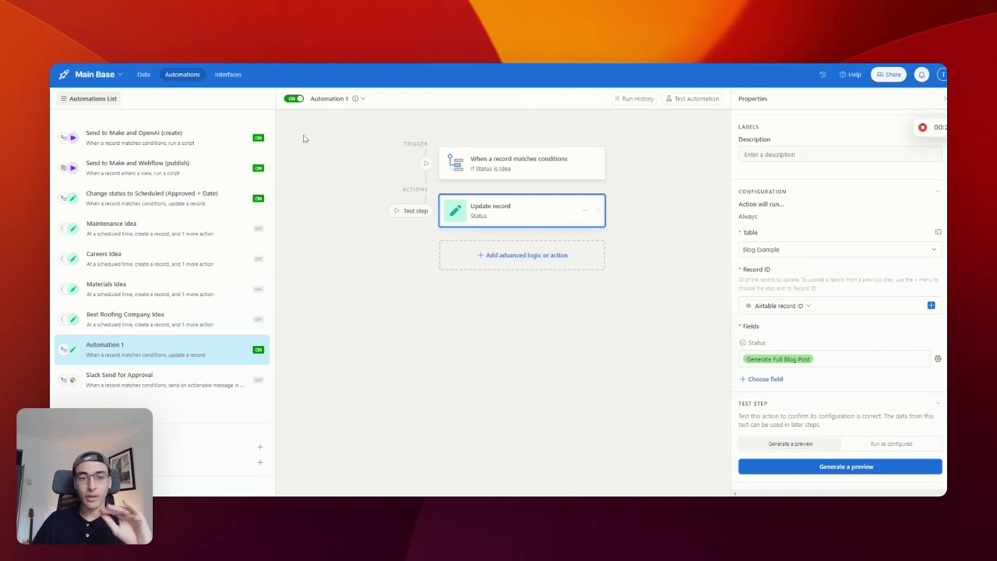
click(294, 99)
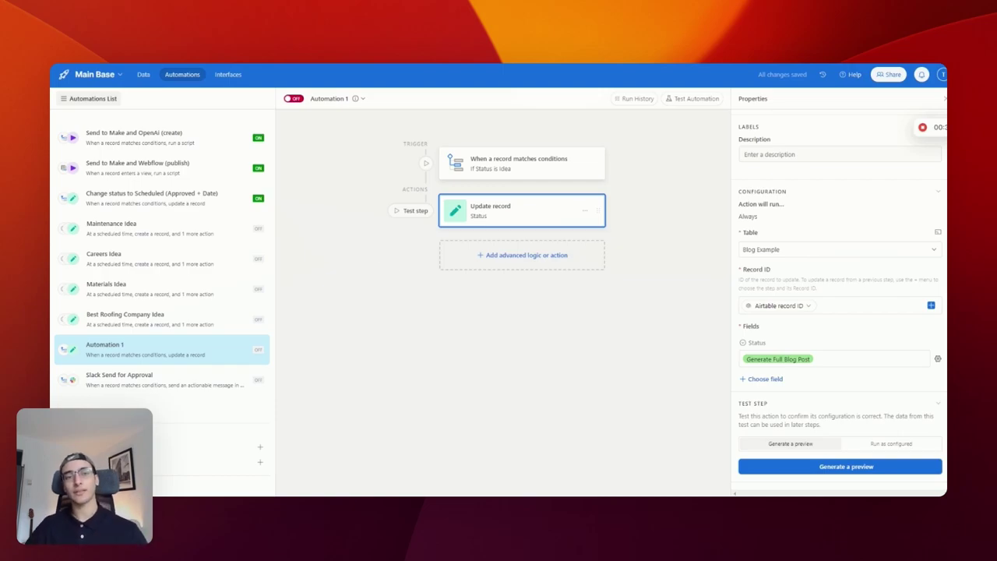
In the Blog Example table, set the empty second record's Category to Maintenance and its Status to Generate Idea
click(143, 75)
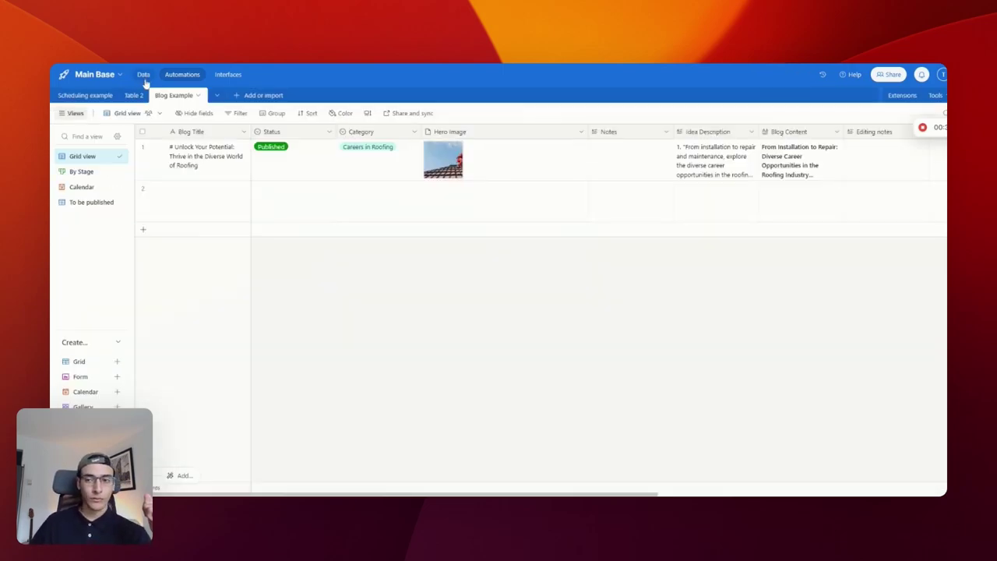
click(292, 192)
click(391, 216)
click(418, 211)
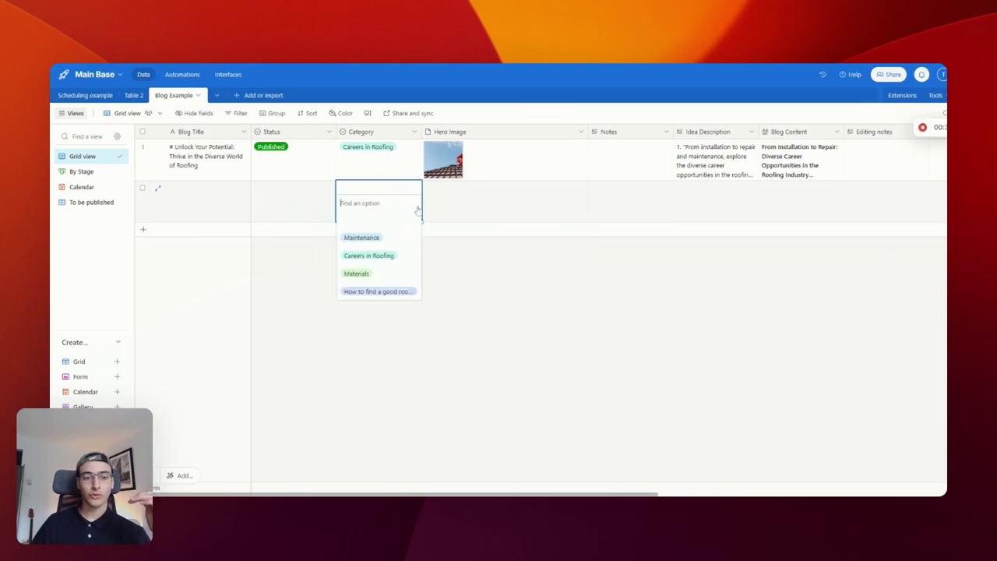
click(391, 239)
click(315, 198)
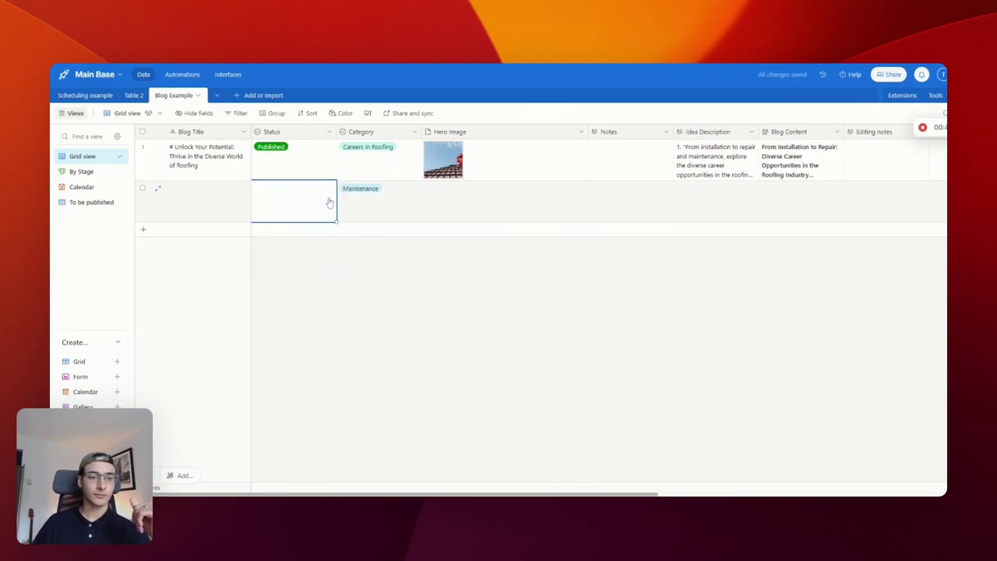
click(329, 203)
click(316, 238)
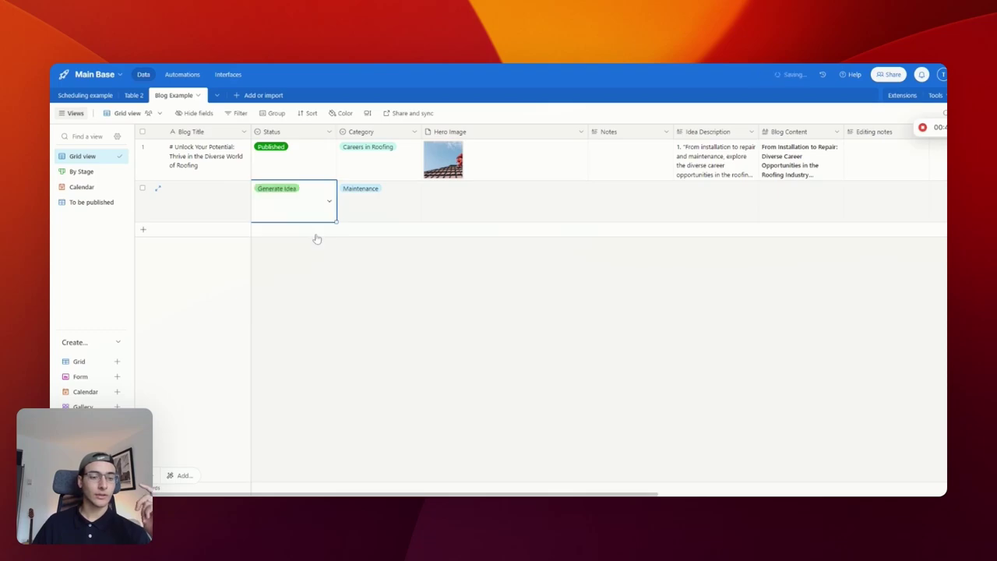
Switch to Make and compare the ALLMYTE Blog Creator webhook address with the URL in the Airtable create automation's script
click(561, 347)
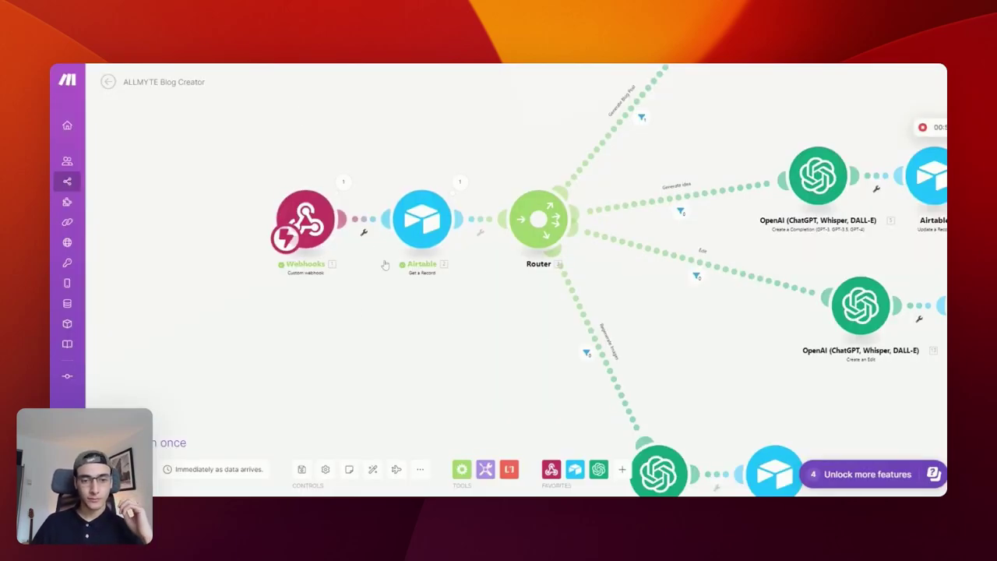
click(309, 225)
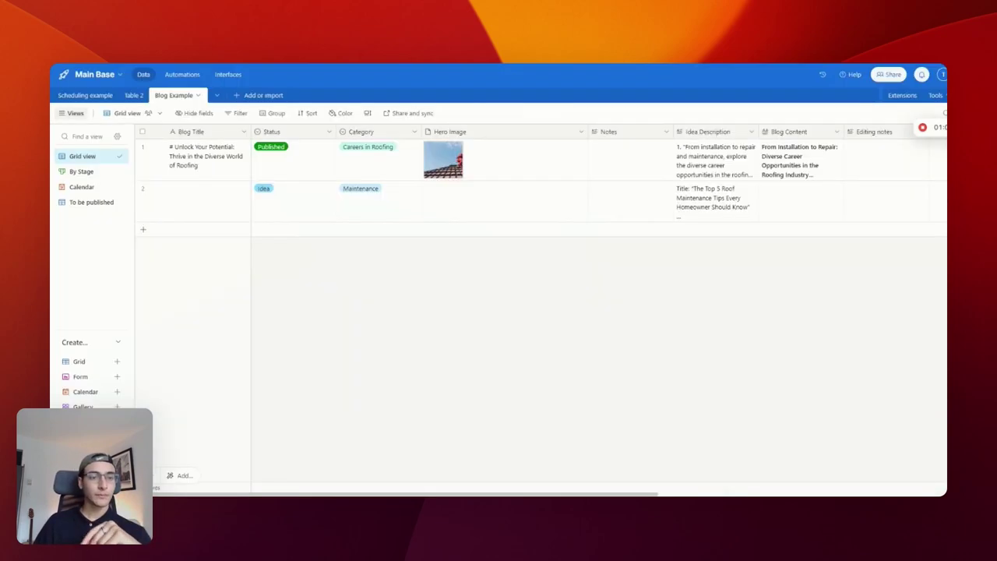
click(184, 81)
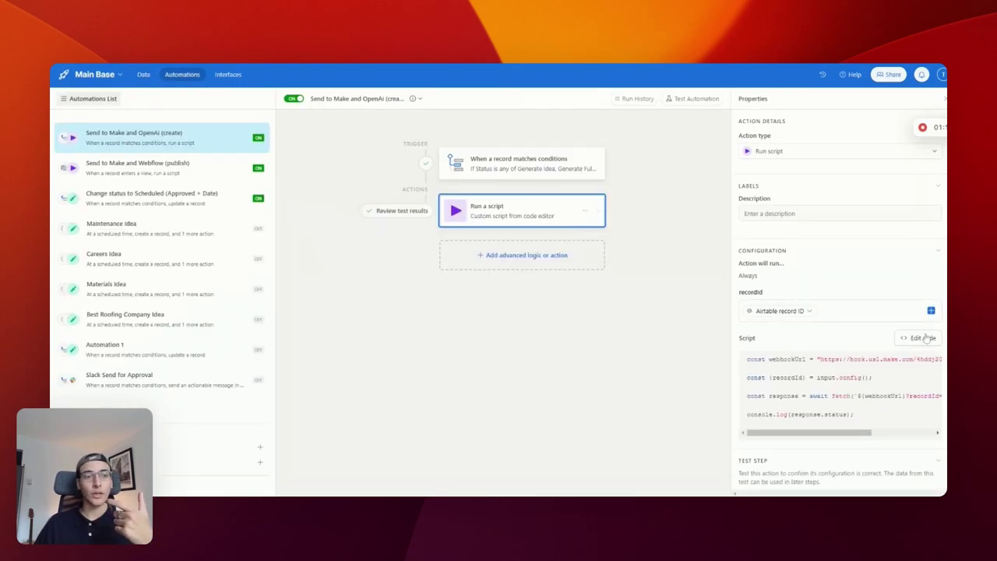
click(926, 338)
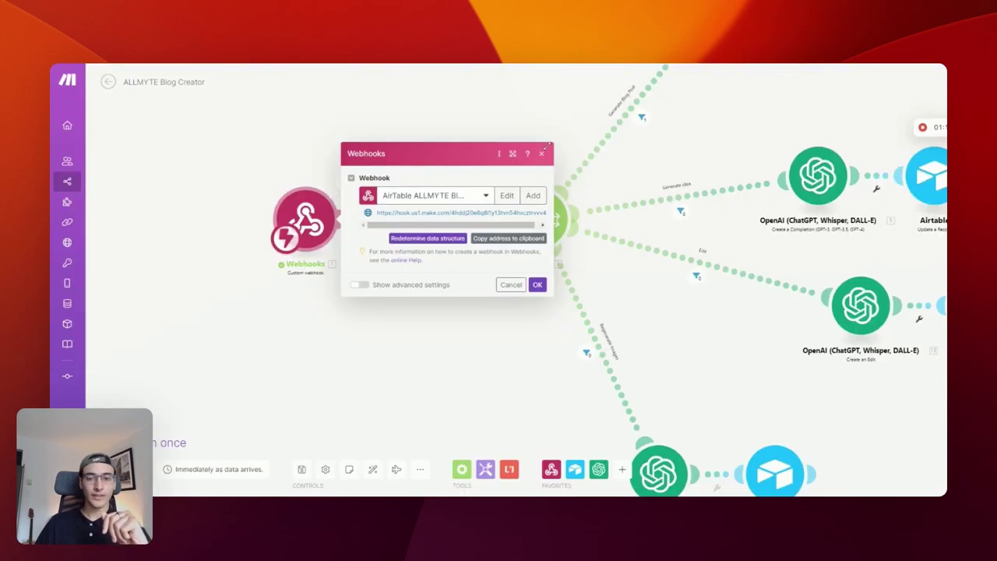
click(541, 154)
Inspect the Airtable Get a Record module's base, table and Record ID mapping, and check it against the recordId in the automation script
scroll(436, 300, up, 3)
click(418, 191)
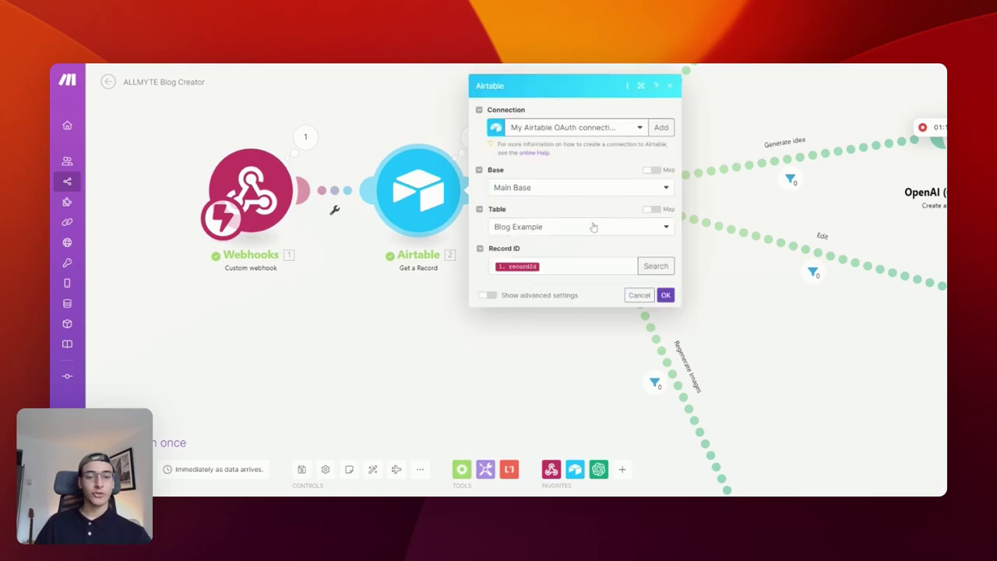
click(584, 266)
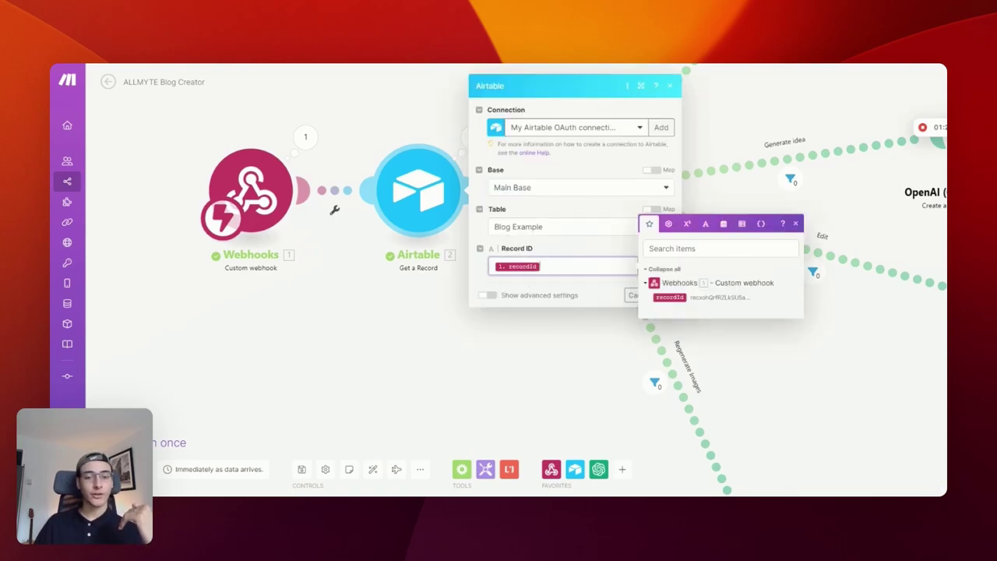
click(553, 405)
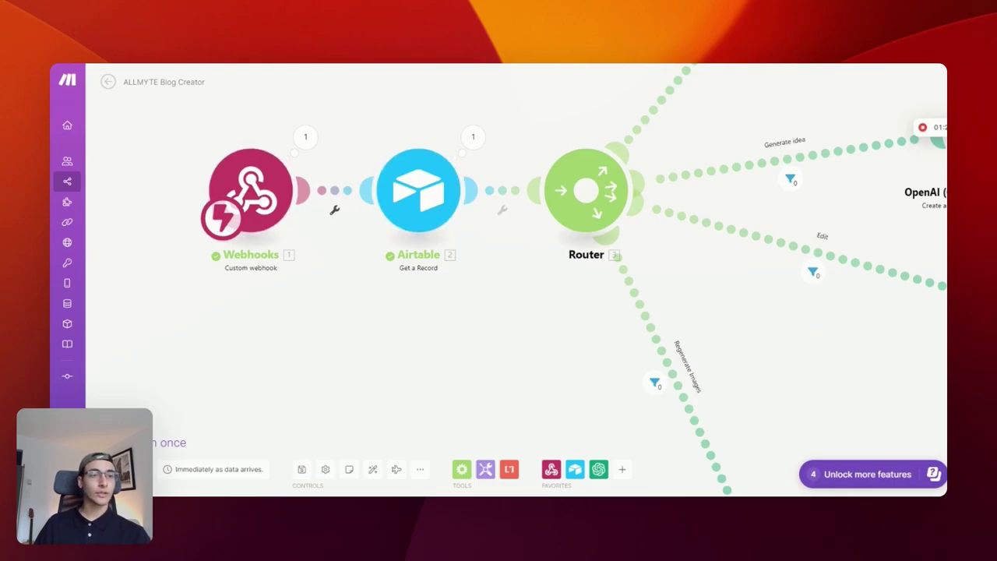
key(super+Tab)
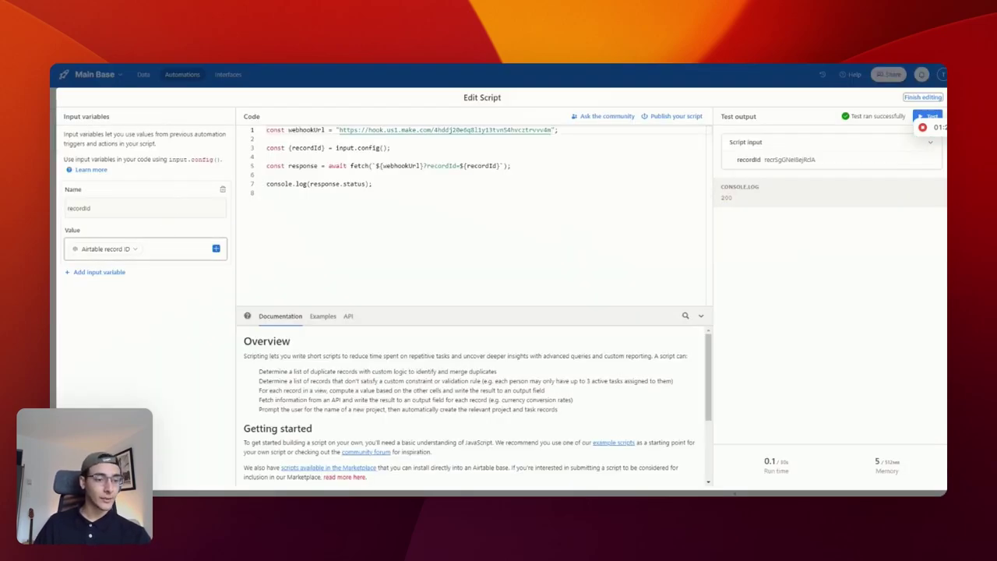
key(super+Tab)
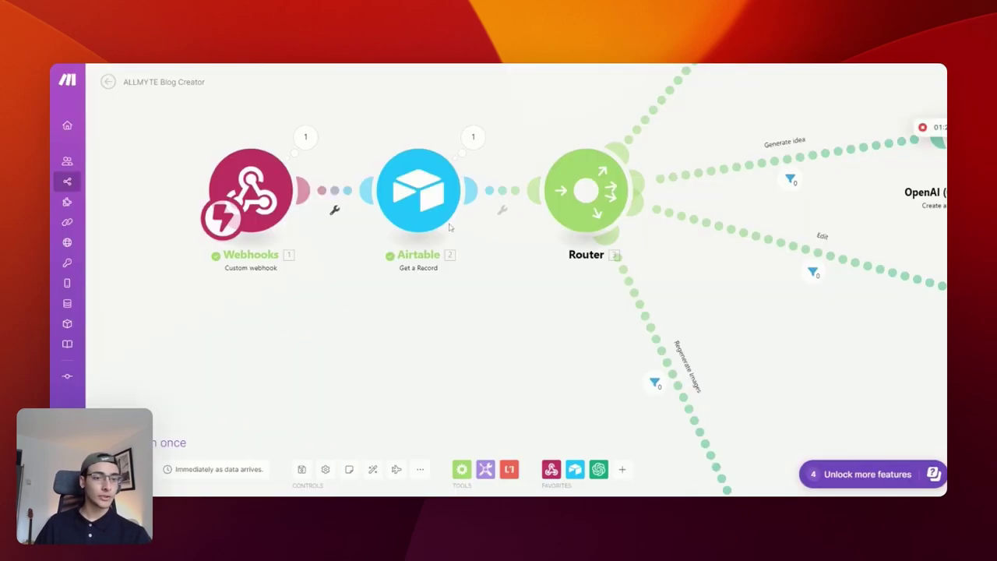
click(418, 191)
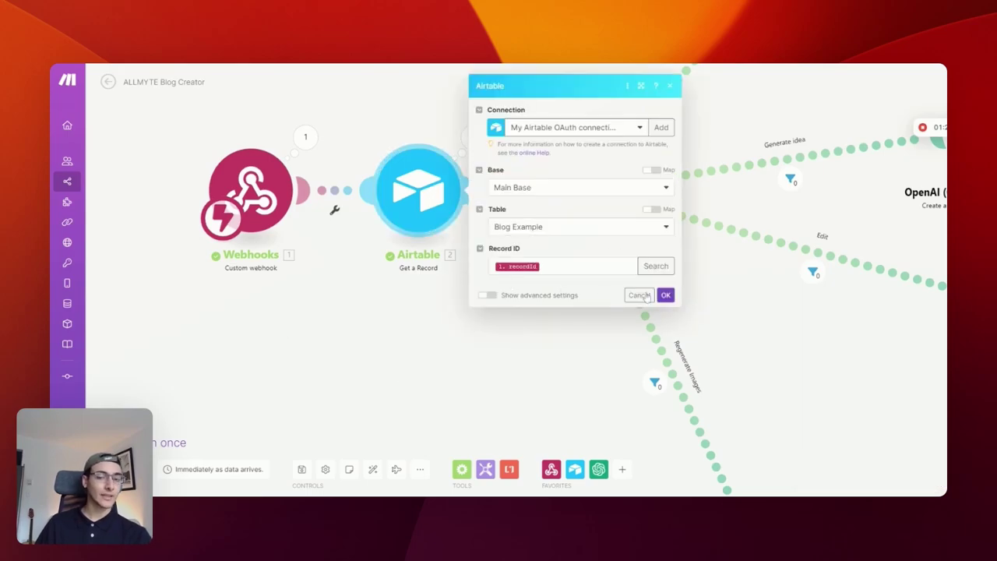
Inspect the router's Generate Blog Post route filter and its Status condition, leaving it unchanged
drag(768, 335, 536, 367)
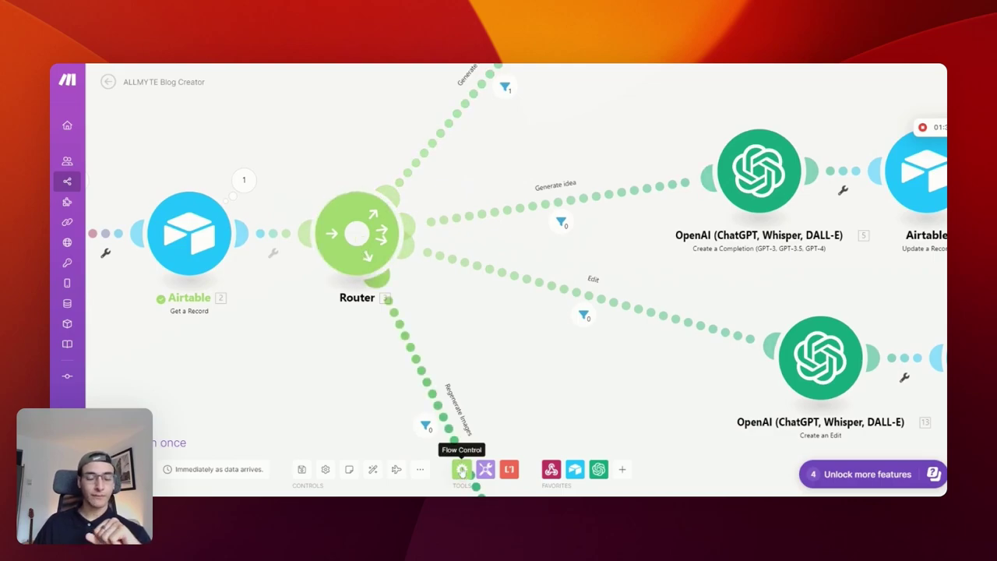
scroll(467, 289, up, 4)
scroll(467, 289, down, 5)
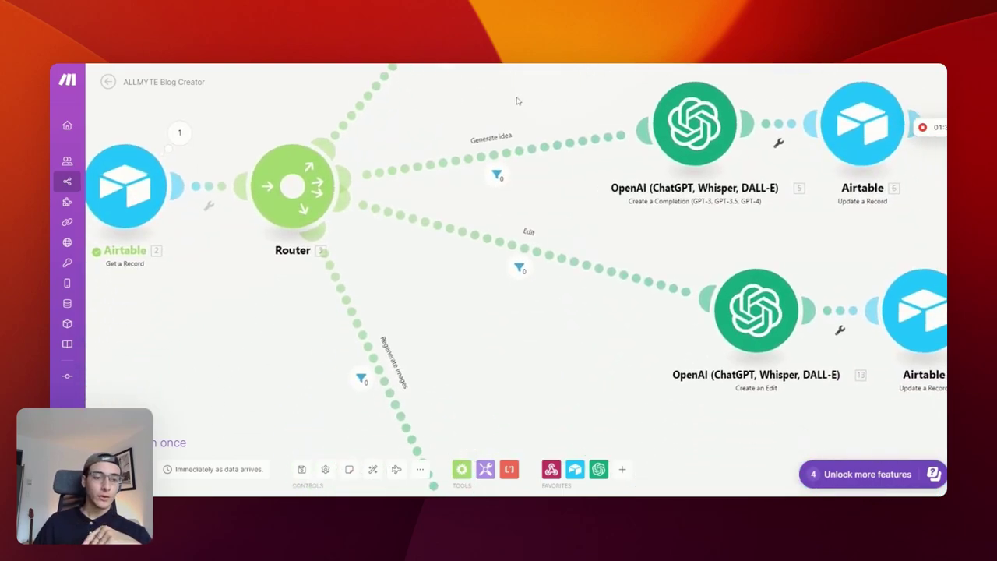
drag(517, 102, 532, 283)
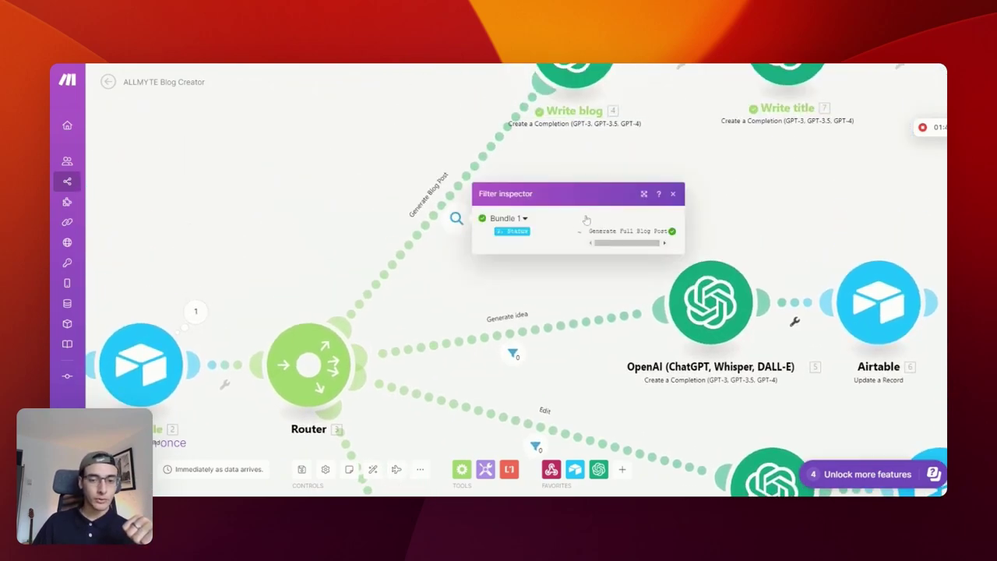
click(456, 219)
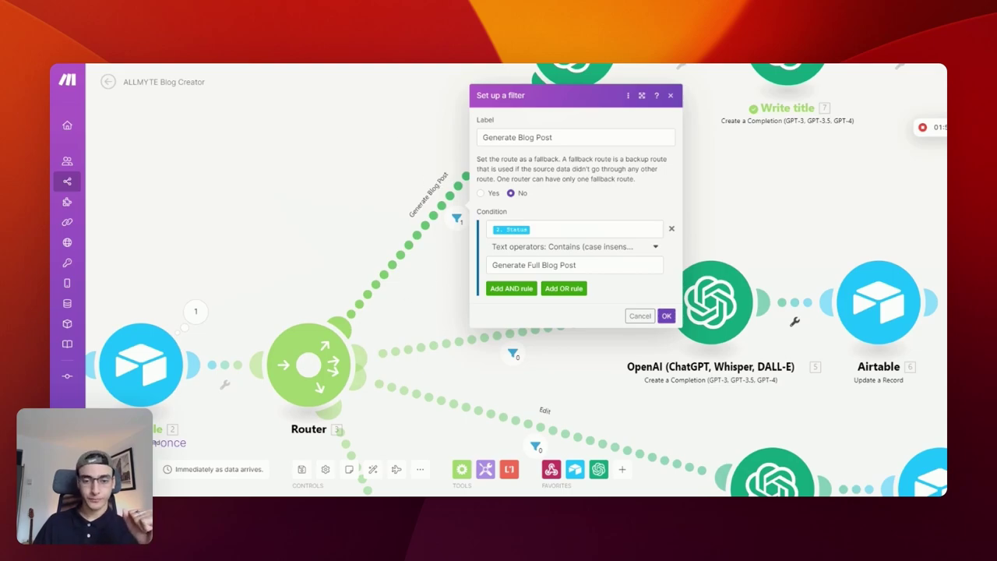
drag(578, 264, 472, 281)
click(417, 281)
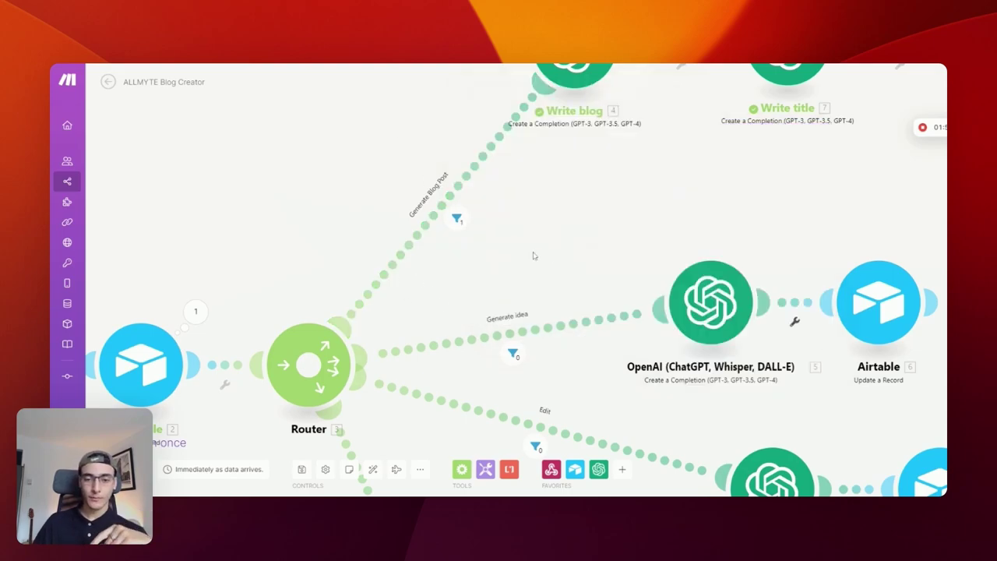
Inspect the Generate idea route filter's Status condition and the available text operators, and close it without changes
drag(506, 333, 461, 250)
right_click(462, 251)
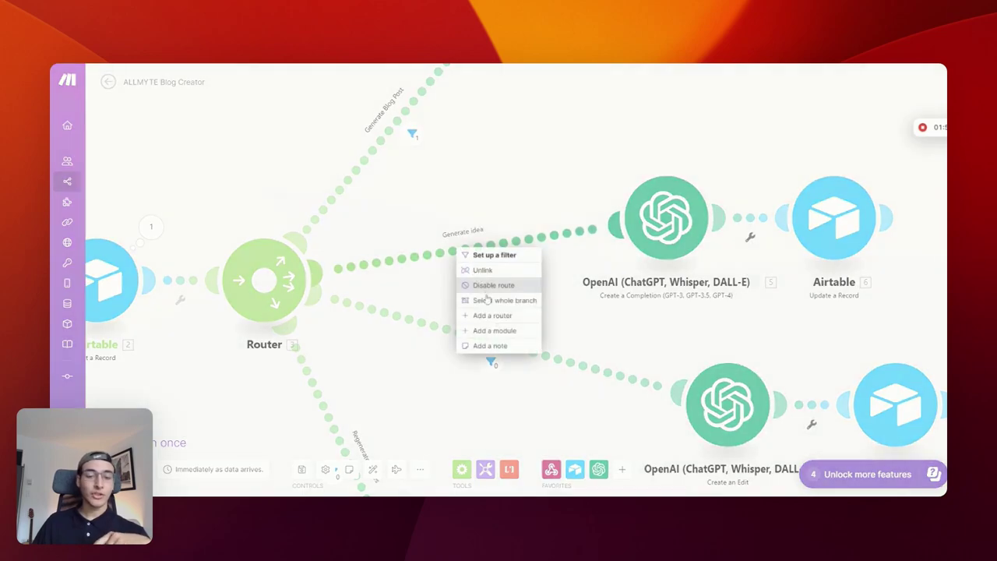
click(478, 250)
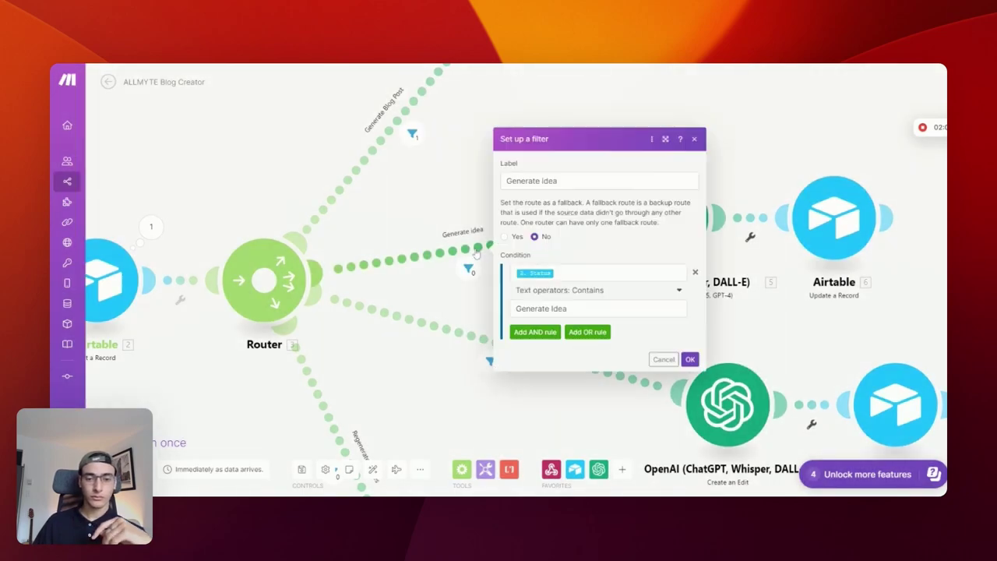
click(627, 295)
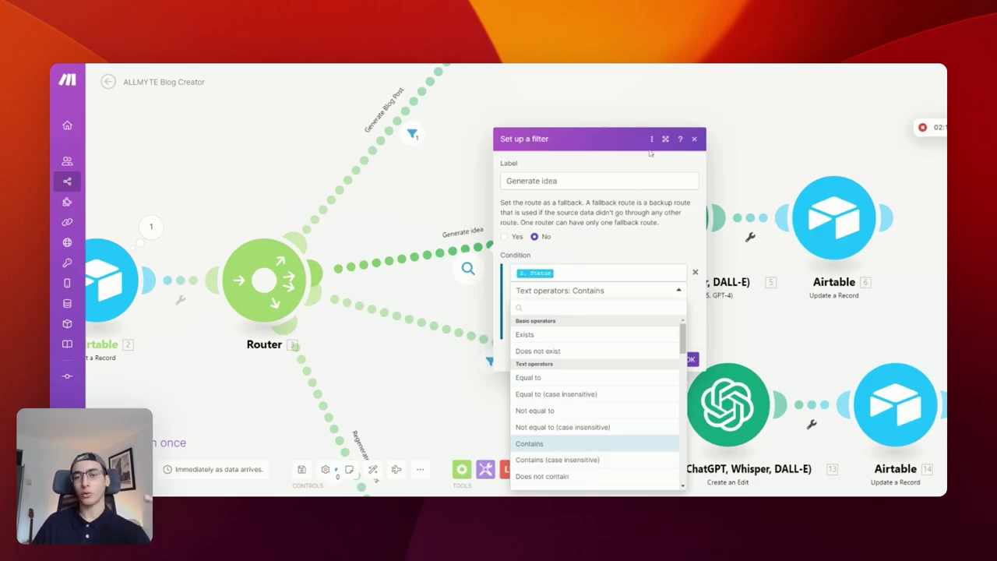
click(694, 139)
Review the Status conditions in the Edit and Regenerate Images route filters without changing them
drag(452, 289, 460, 180)
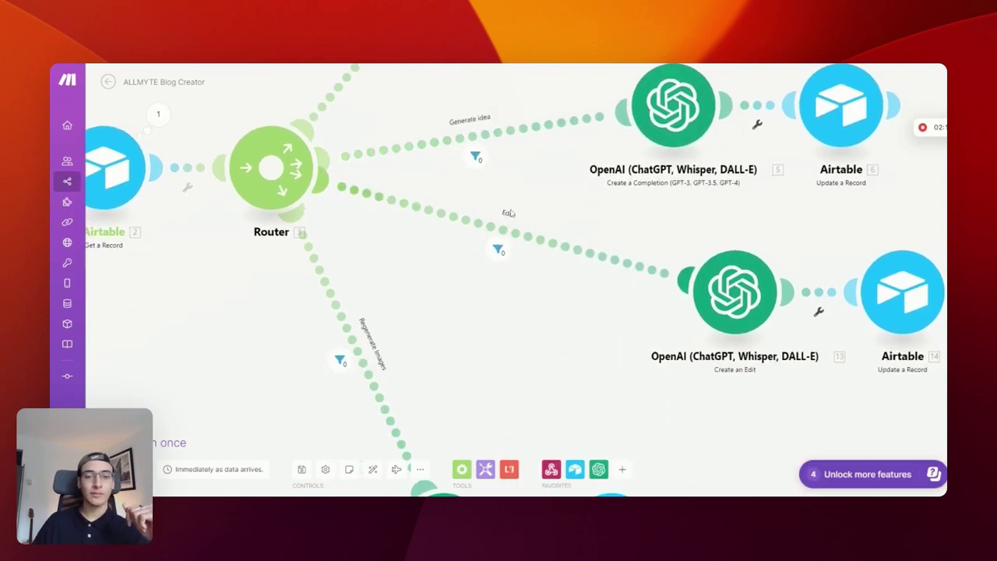
click(497, 250)
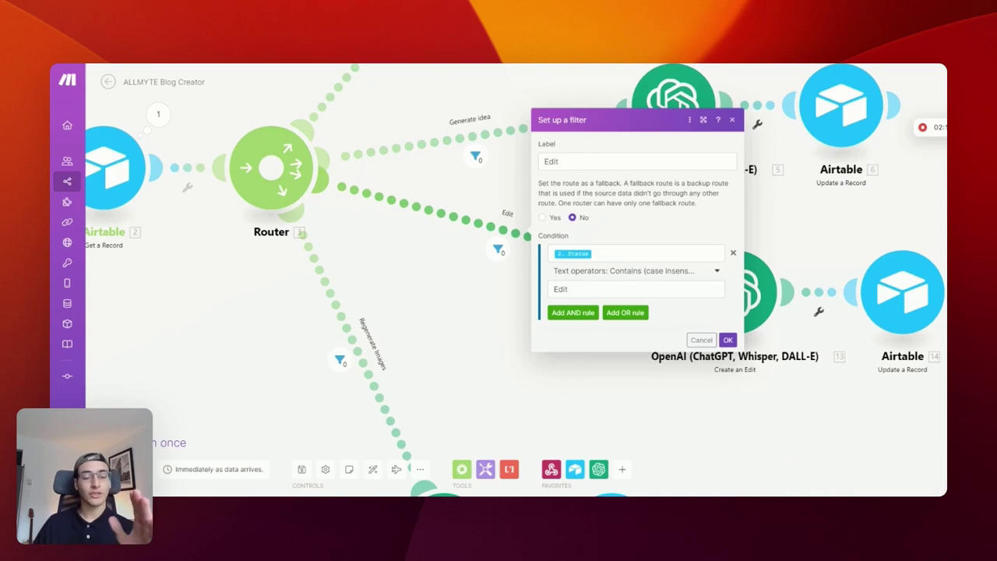
click(496, 358)
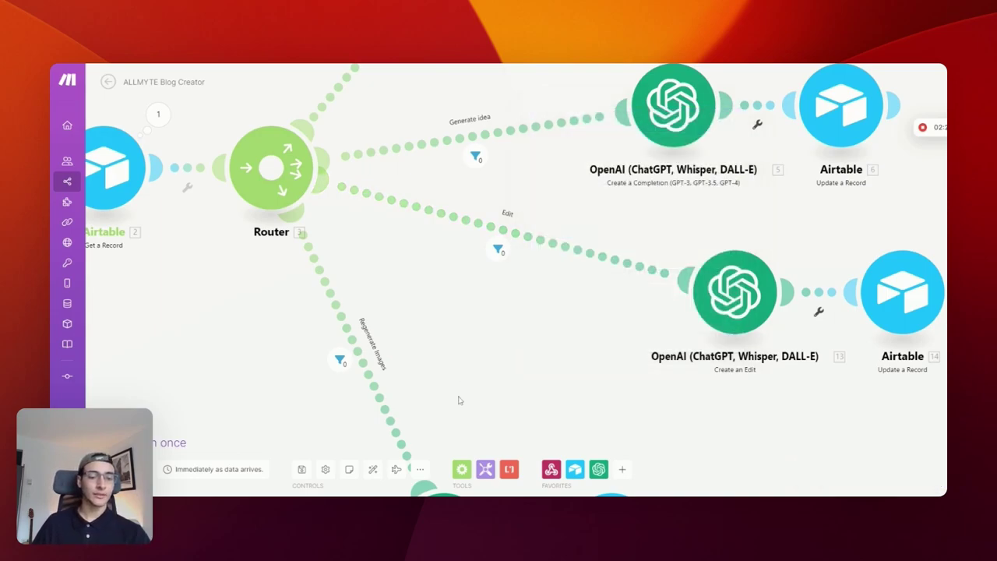
drag(379, 358, 467, 254)
click(468, 255)
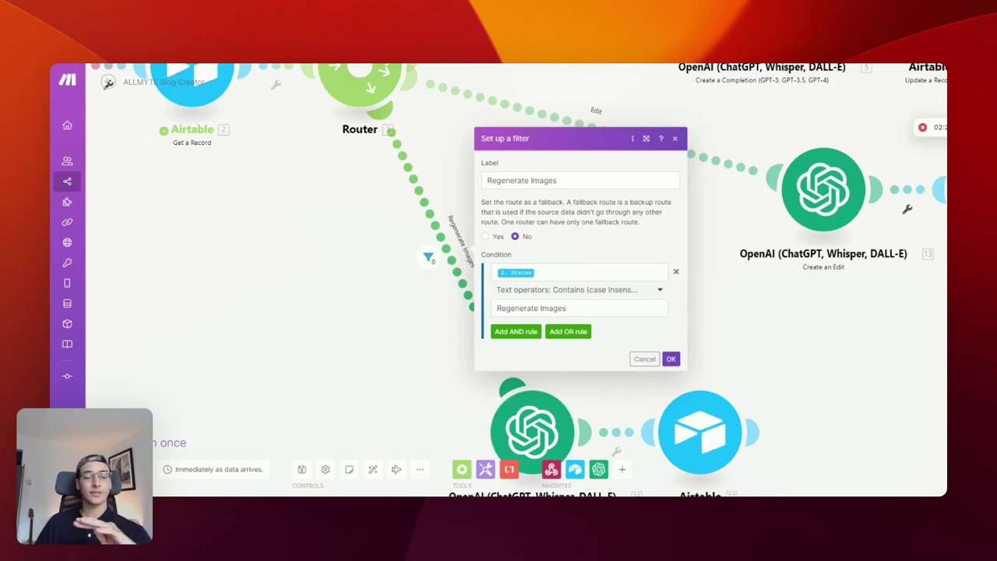
click(868, 344)
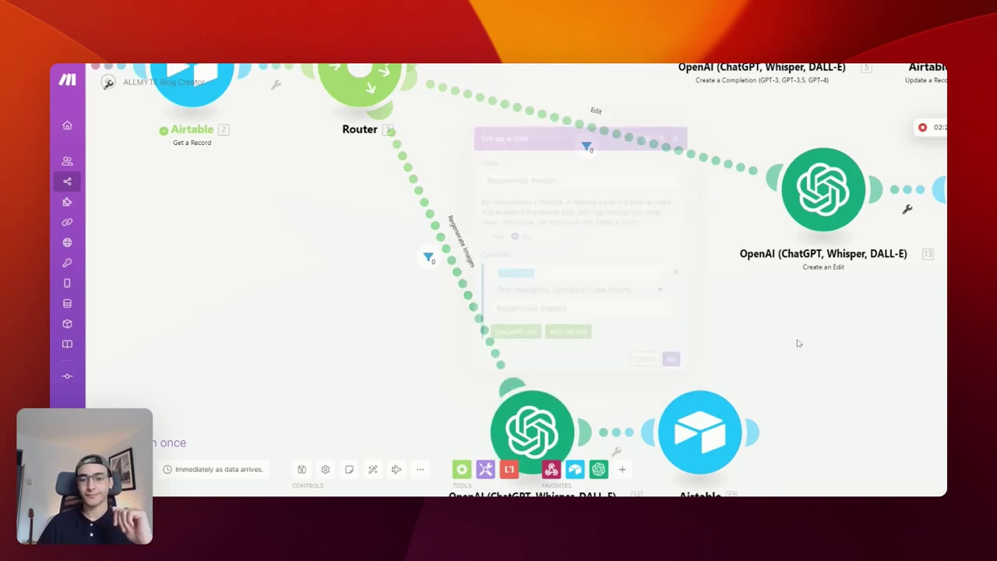
Review the model, system prompt and token limit of the OpenAI completion module on the Generate idea route, and close it
scroll(627, 340, up, 5)
scroll(627, 341, right, 5)
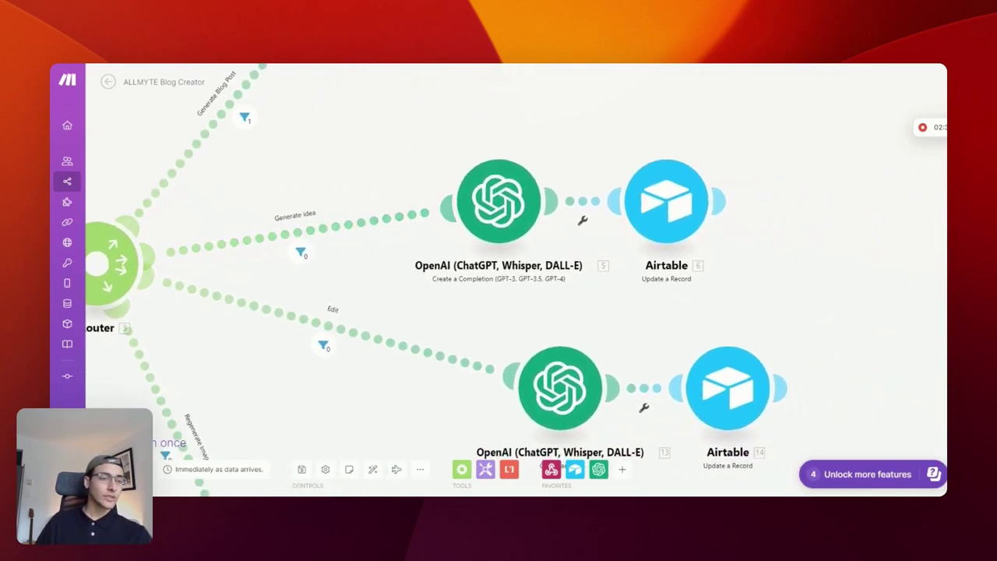
scroll(465, 118, right, 3)
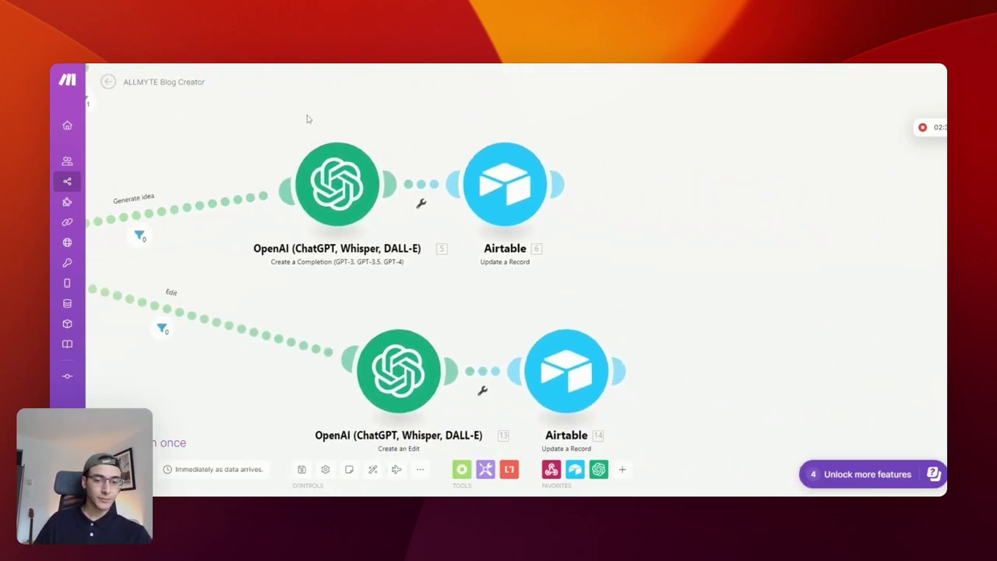
click(328, 176)
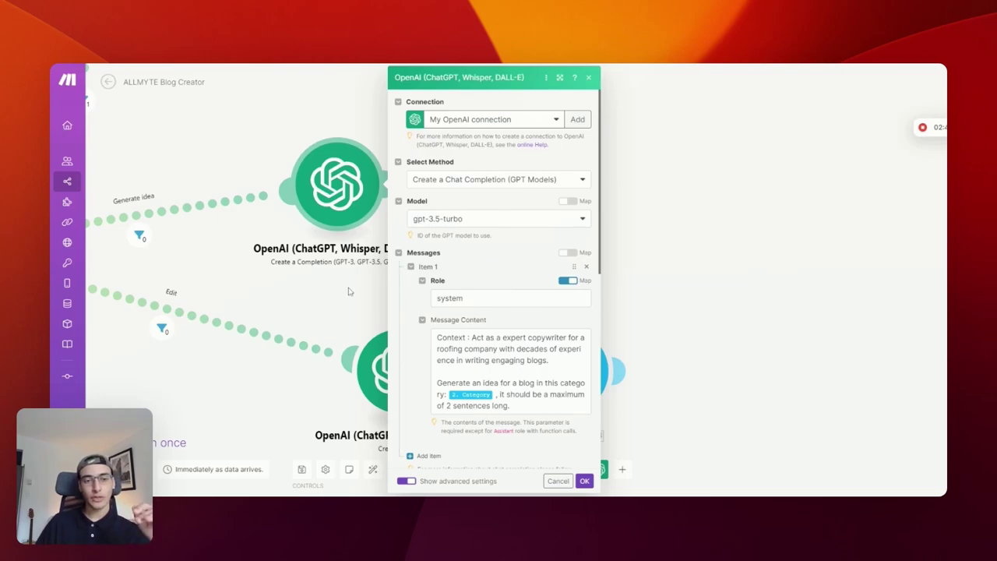
scroll(542, 321, down, 2)
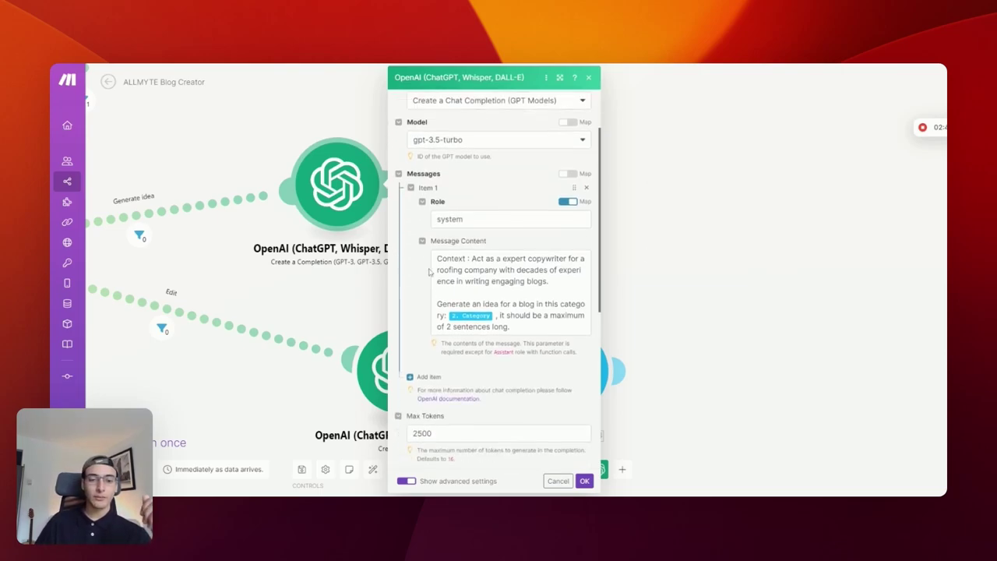
click(437, 258)
drag(437, 258, 550, 281)
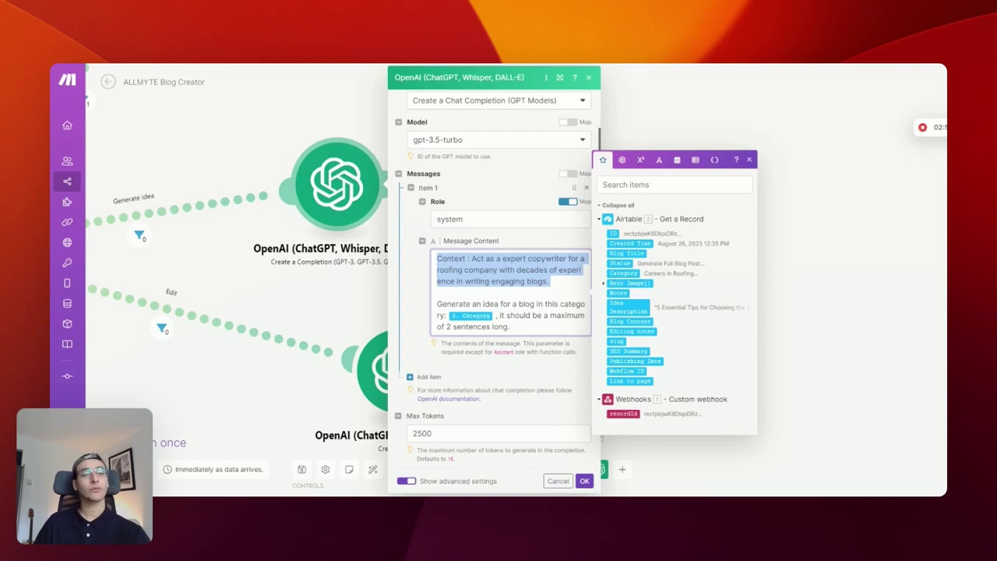
click(335, 124)
Review the Status and Idea Description mappings in the Airtable Update a Record module on the Generate idea route
click(504, 184)
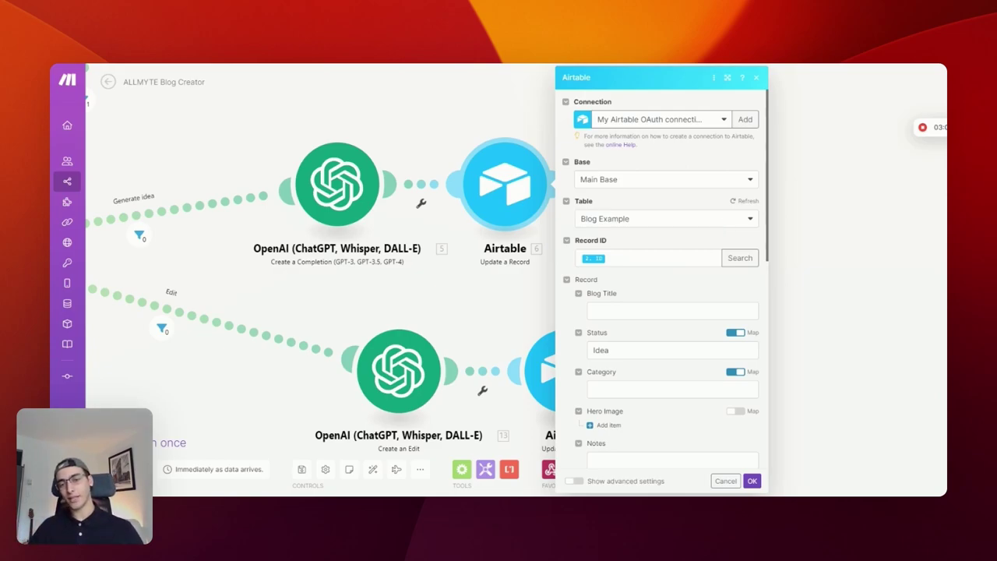
scroll(713, 222, down, 5)
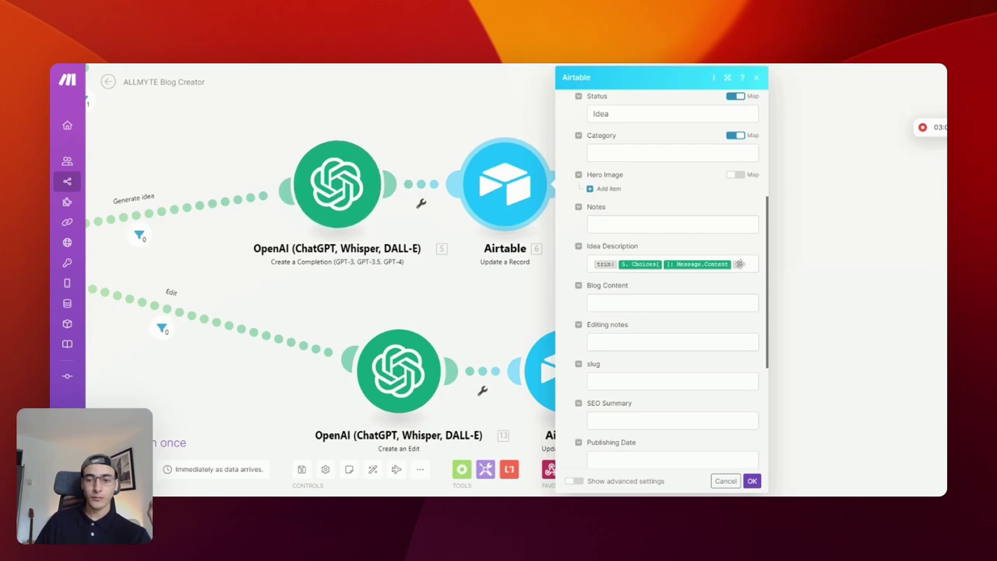
click(720, 264)
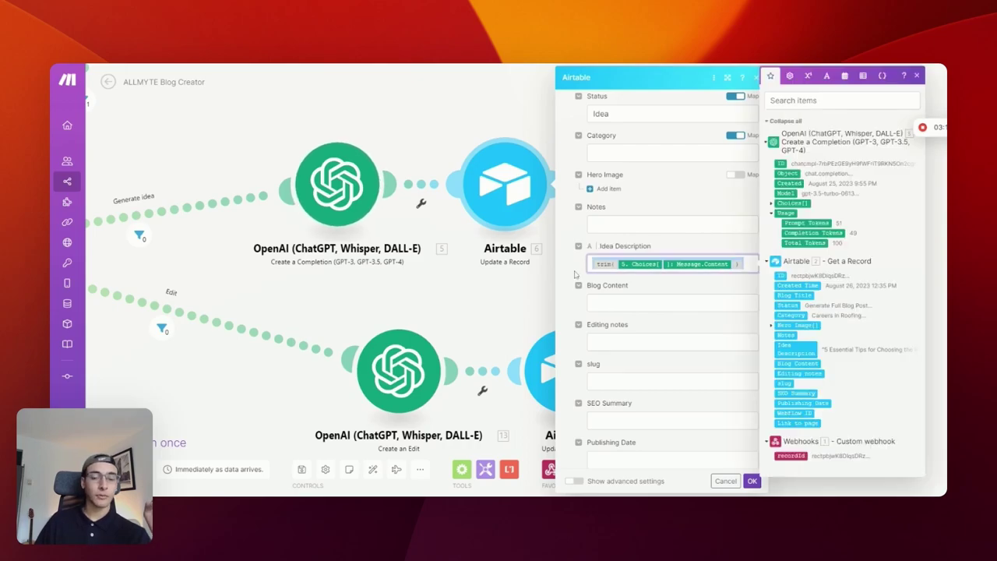
click(574, 275)
scroll(575, 274, up, 3)
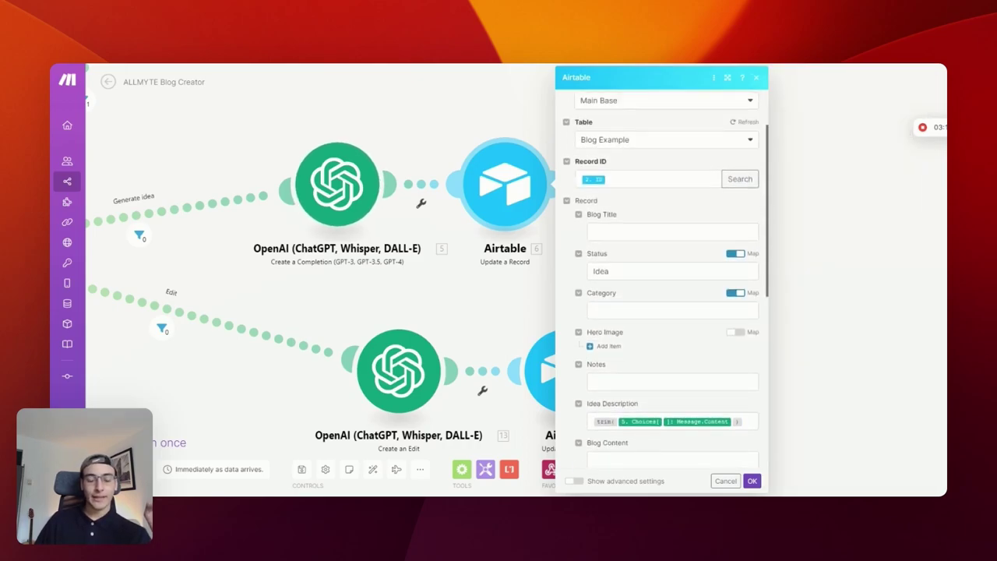
click(623, 271)
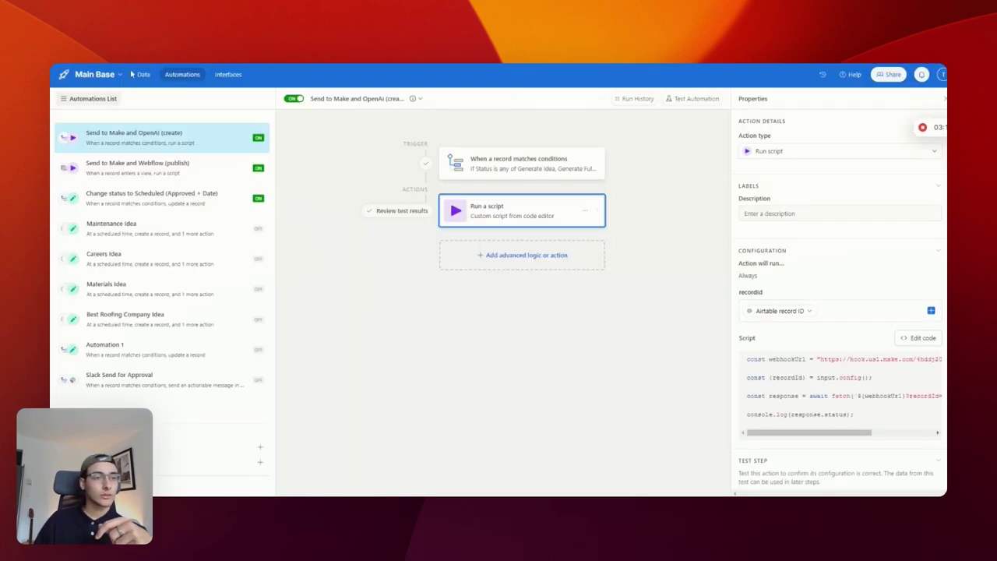
Switch to Airtable's Blog Example table and read the Maintenance record's expanded Idea Description, leaving it unchanged
click(142, 74)
click(310, 207)
click(312, 204)
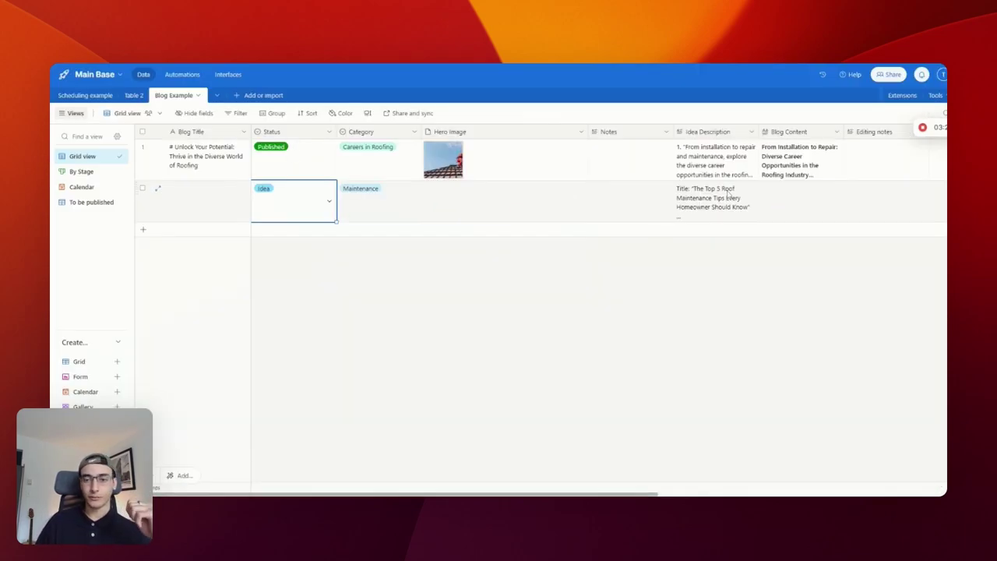
click(729, 197)
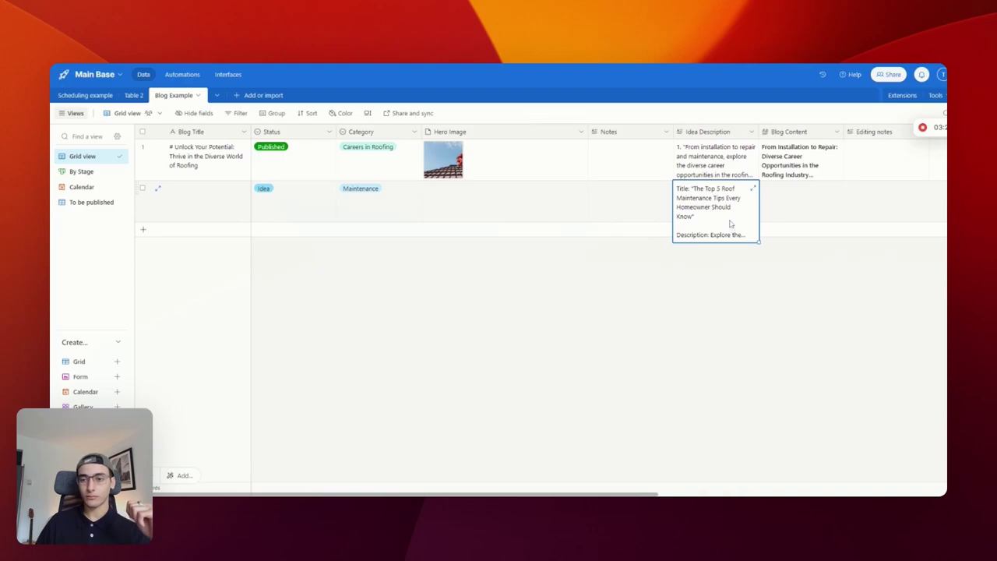
click(753, 190)
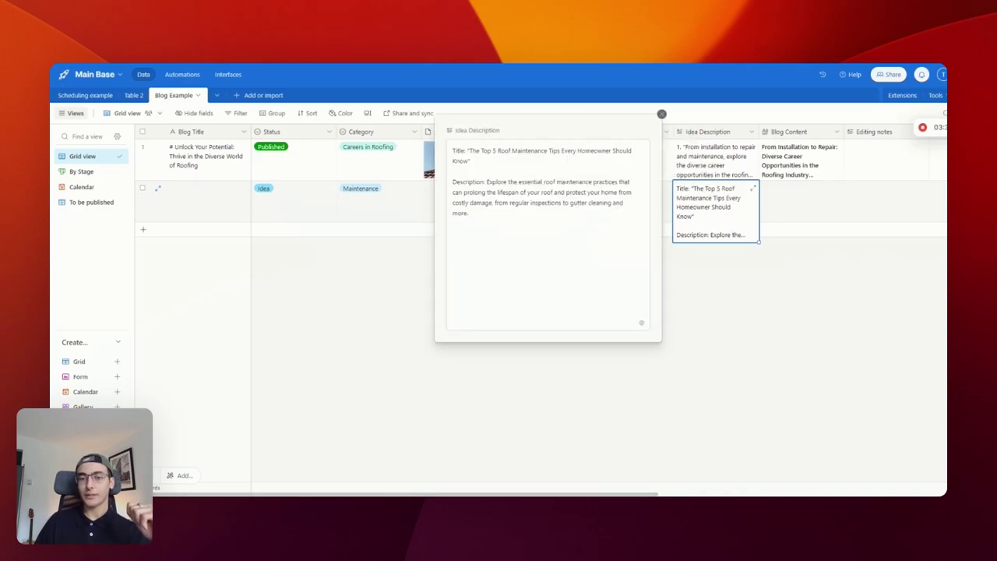
key(ctrl+a)
click(469, 213)
triple_click(555, 203)
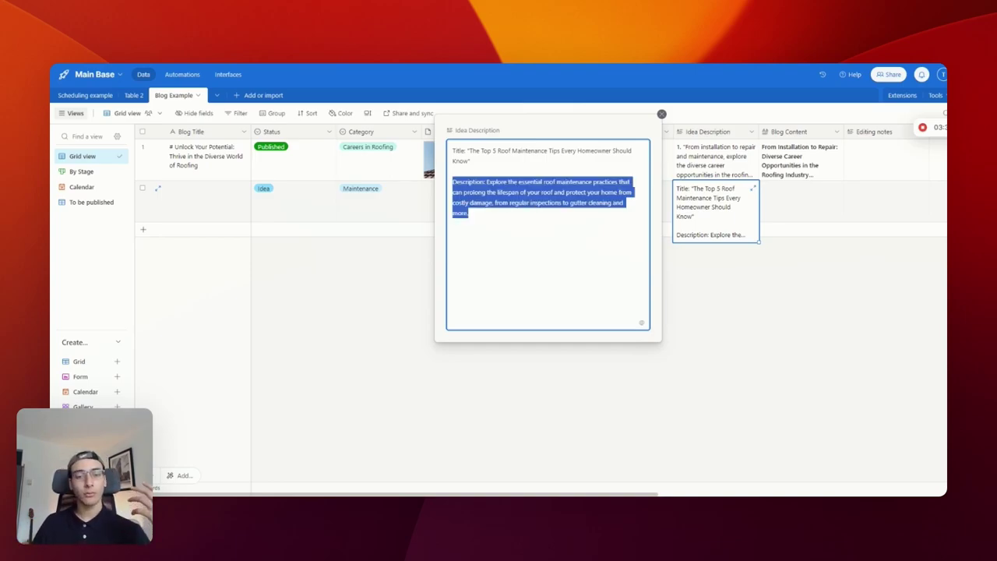
click(757, 301)
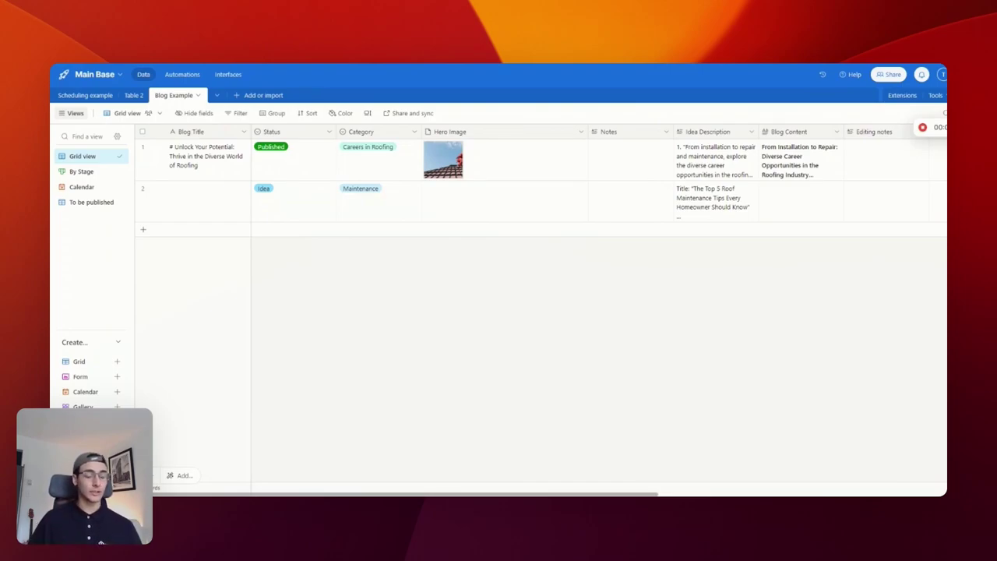
click(325, 200)
click(325, 201)
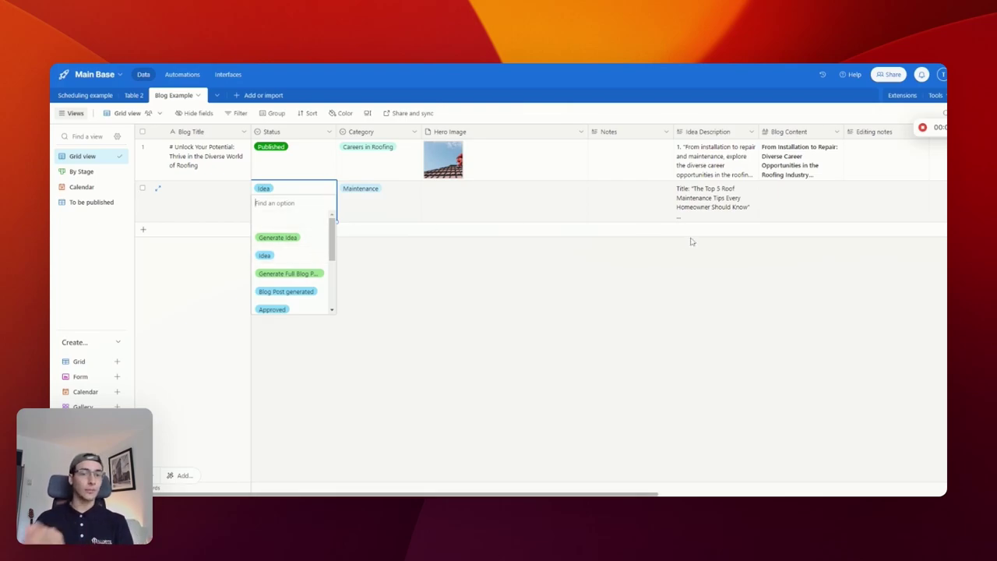
click(567, 309)
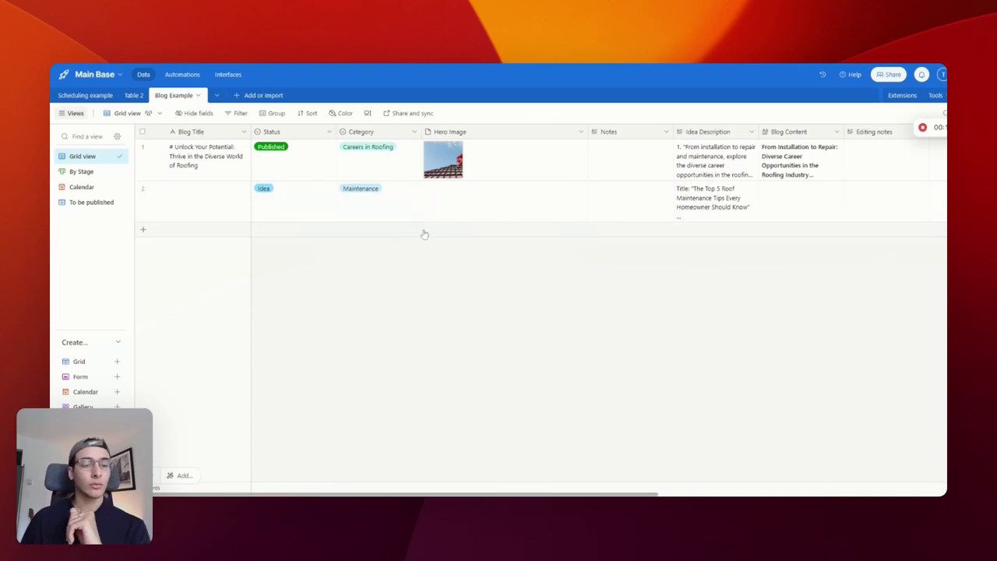
Set the Maintenance record's Status to Generate Full Blog Post
click(323, 212)
click(332, 207)
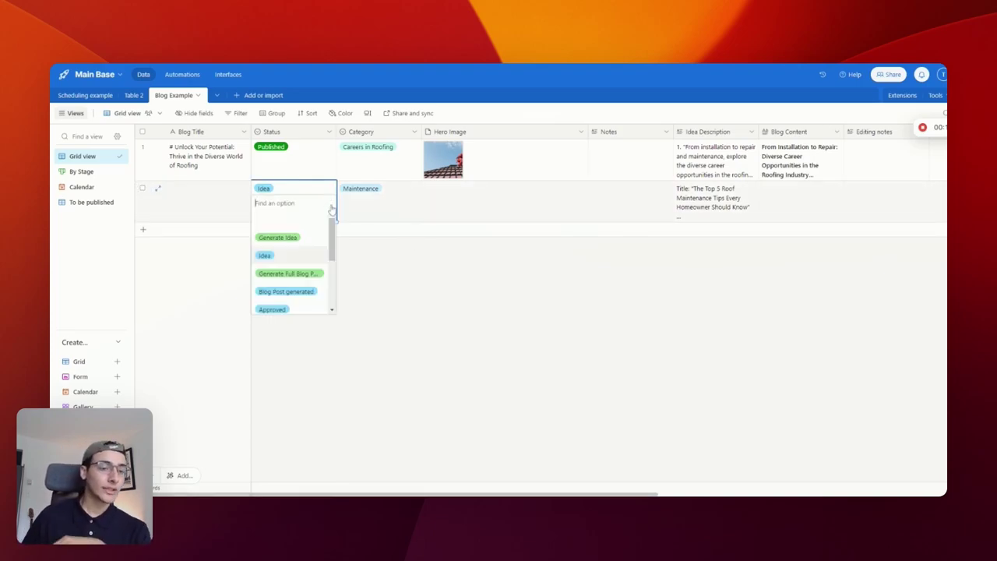
click(315, 273)
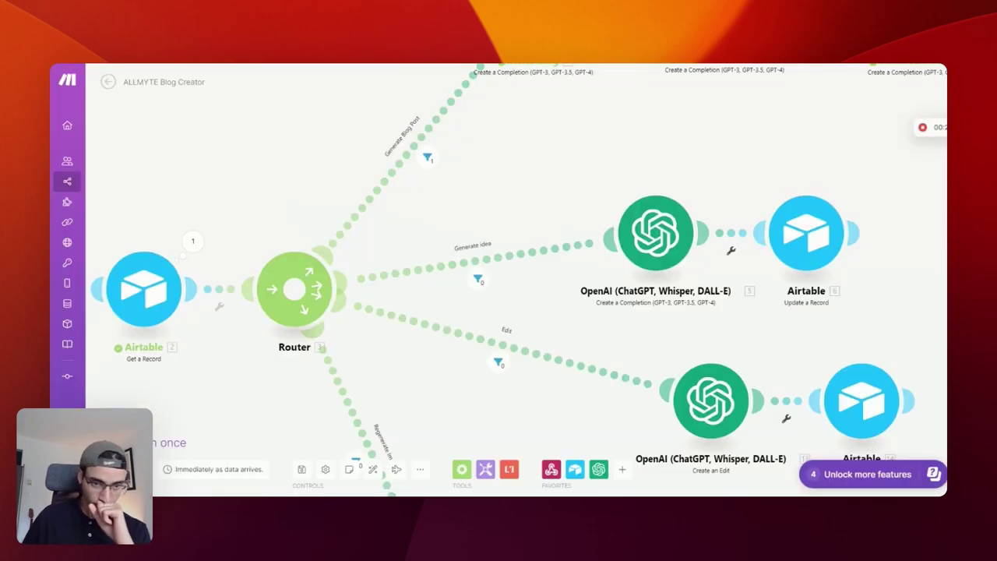
Switch to the Make scenario and inspect the Write blog module's method and available GPT models on the Generate Blog Post route
key(super+0)
drag(483, 163, 456, 221)
scroll(467, 210, right, 10)
scroll(468, 210, up, 5)
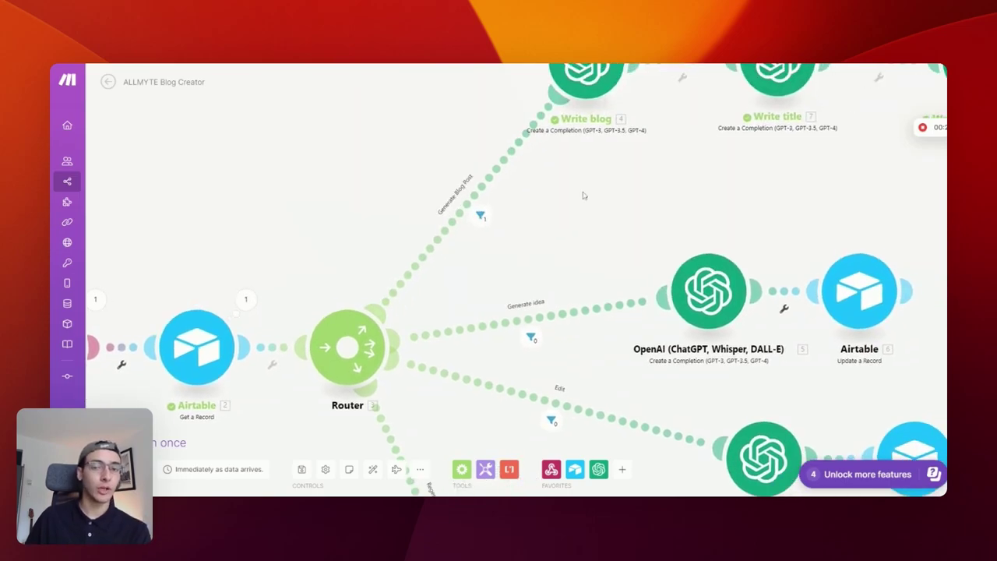
scroll(354, 337, right, 5)
scroll(354, 338, up, 1)
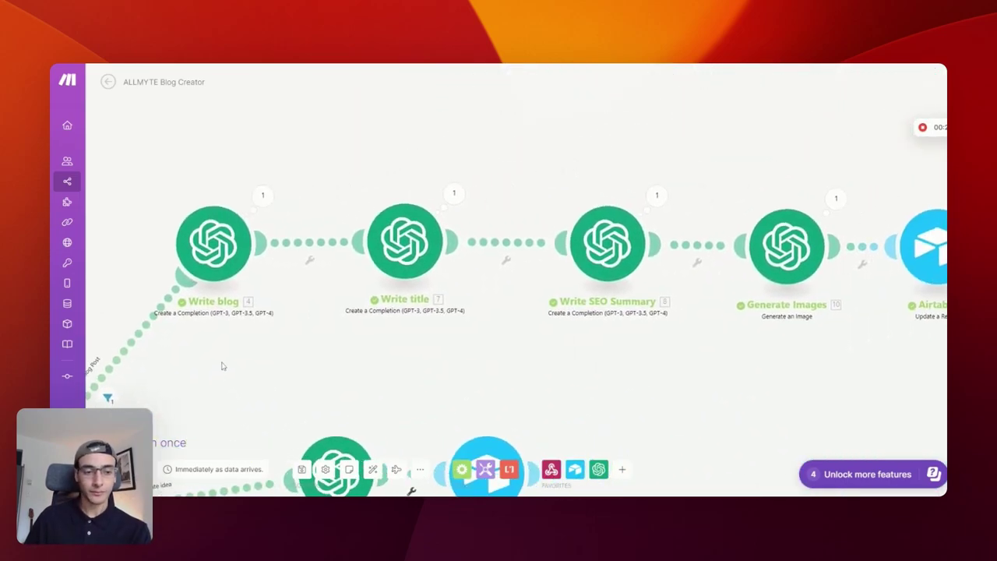
click(192, 265)
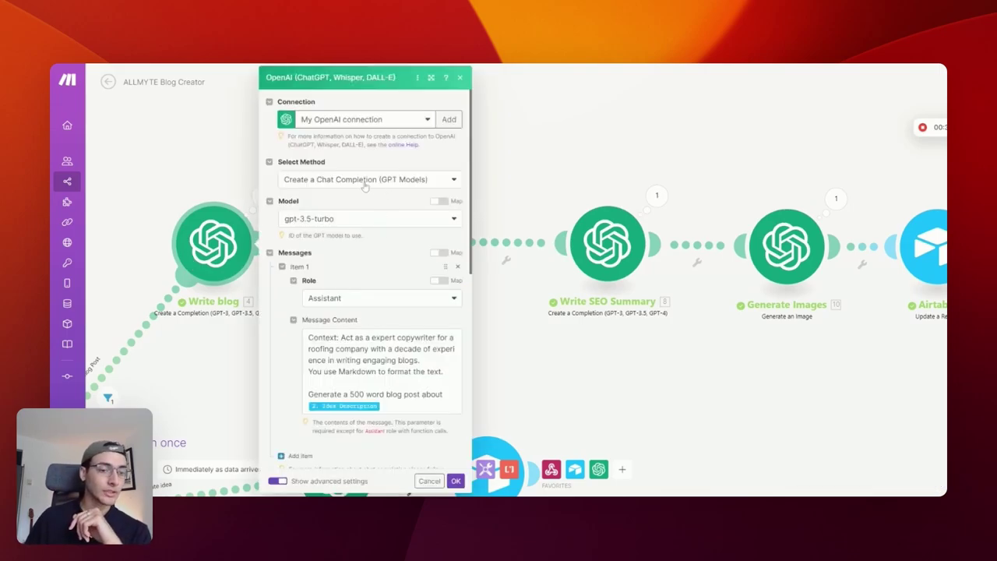
scroll(366, 187, down, 3)
scroll(377, 176, up, 3)
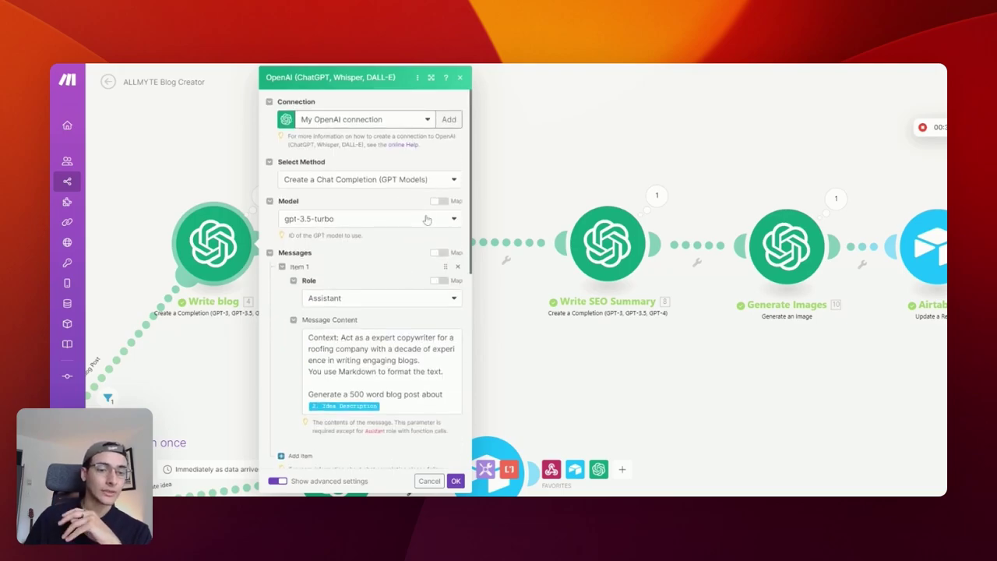
click(423, 223)
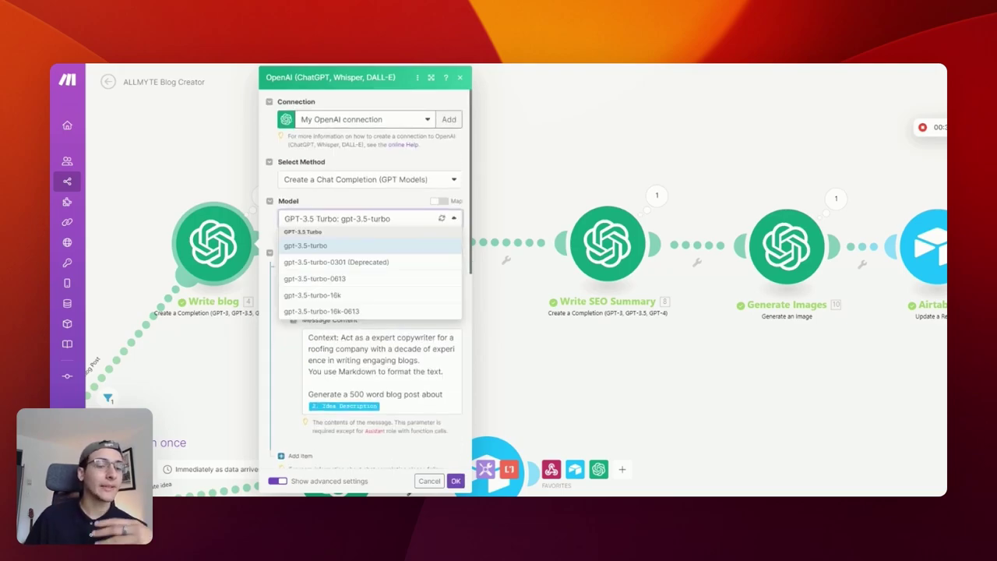
click(270, 226)
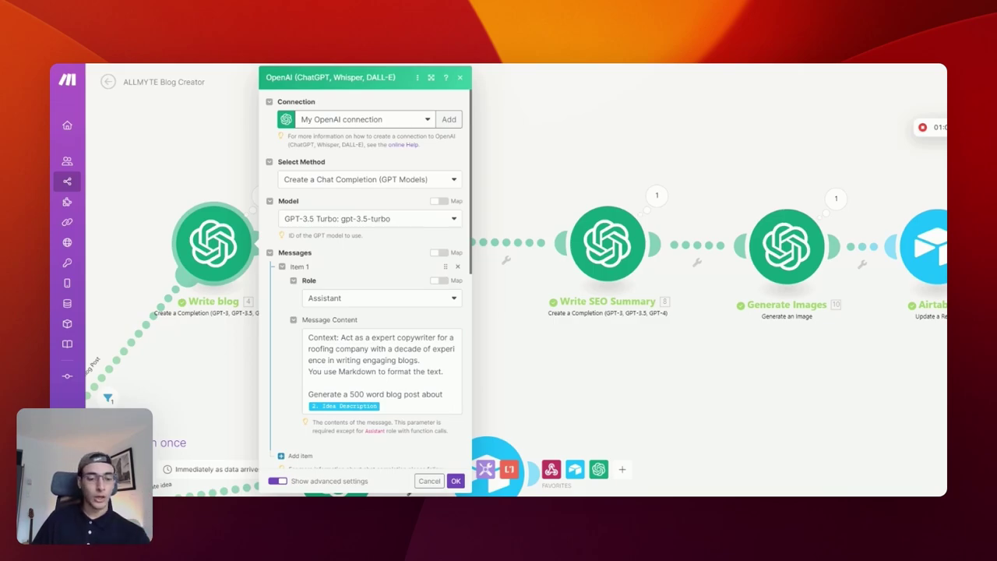
Review the Write blog module's message content with its mapped Idea Description and the mappable fields, and close the module
click(380, 406)
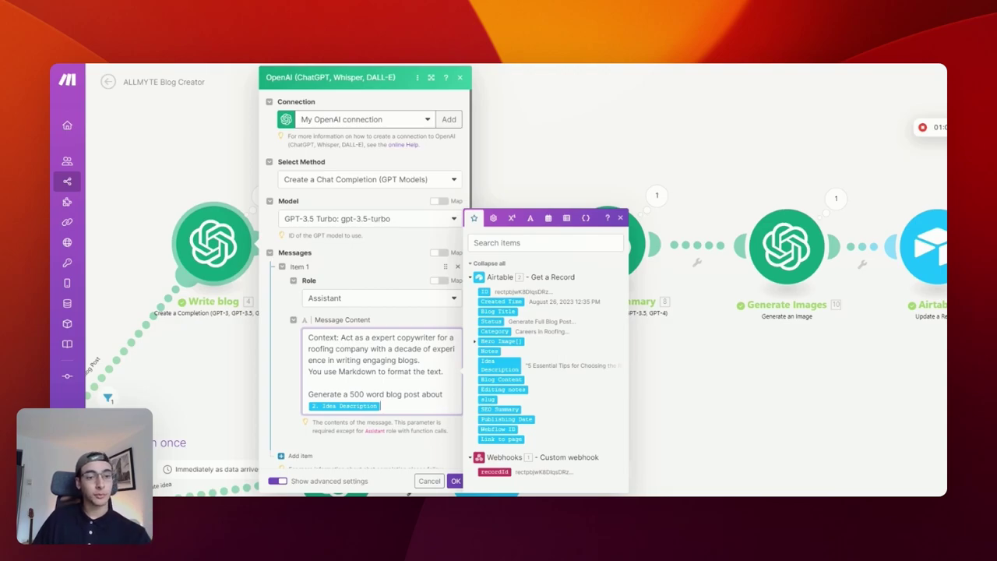
drag(728, 411, 719, 314)
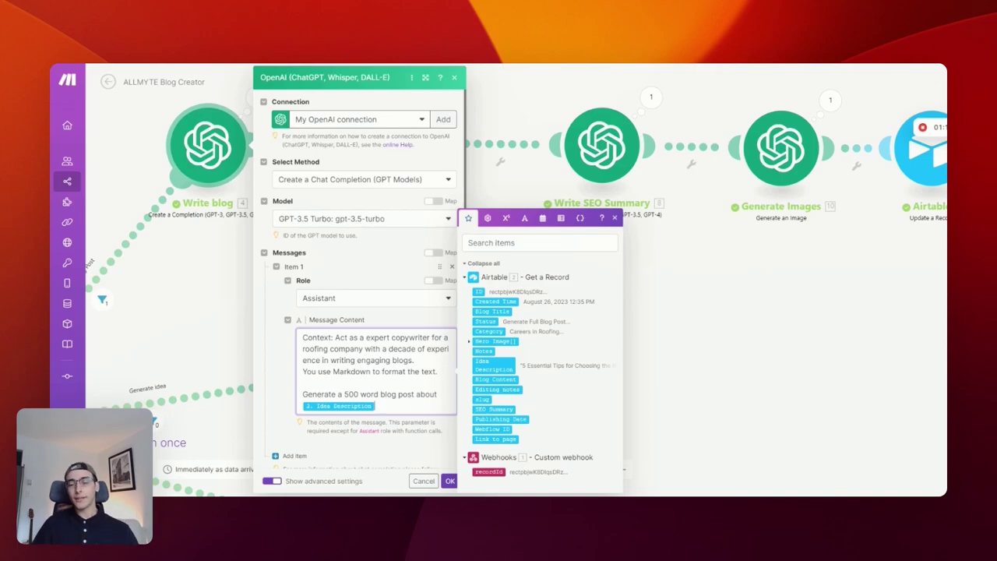
click(615, 219)
click(454, 77)
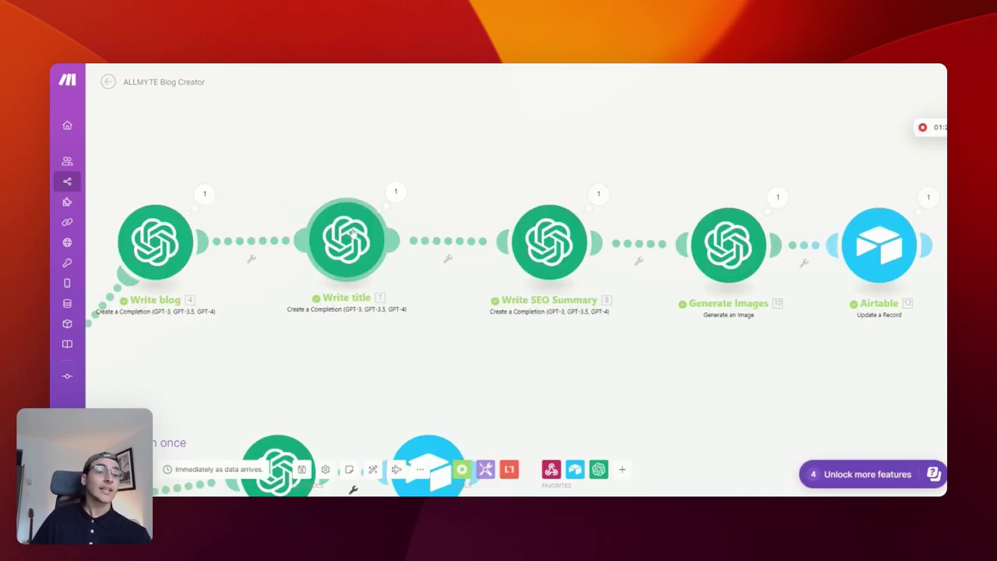
Review the system prompts of the Write title and Write SEO Summary modules, closing each without changes
click(390, 234)
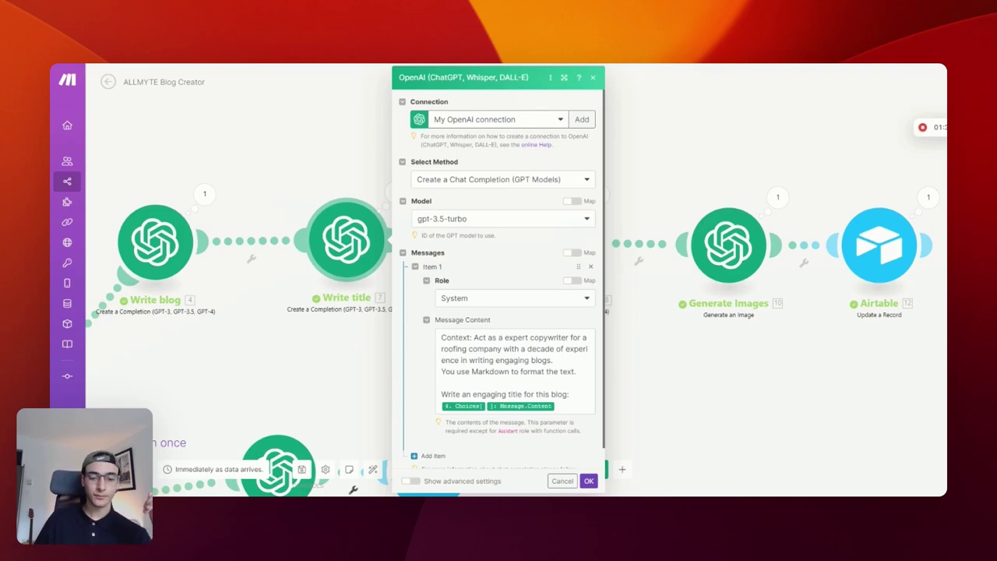
scroll(503, 280, down, 1)
click(672, 387)
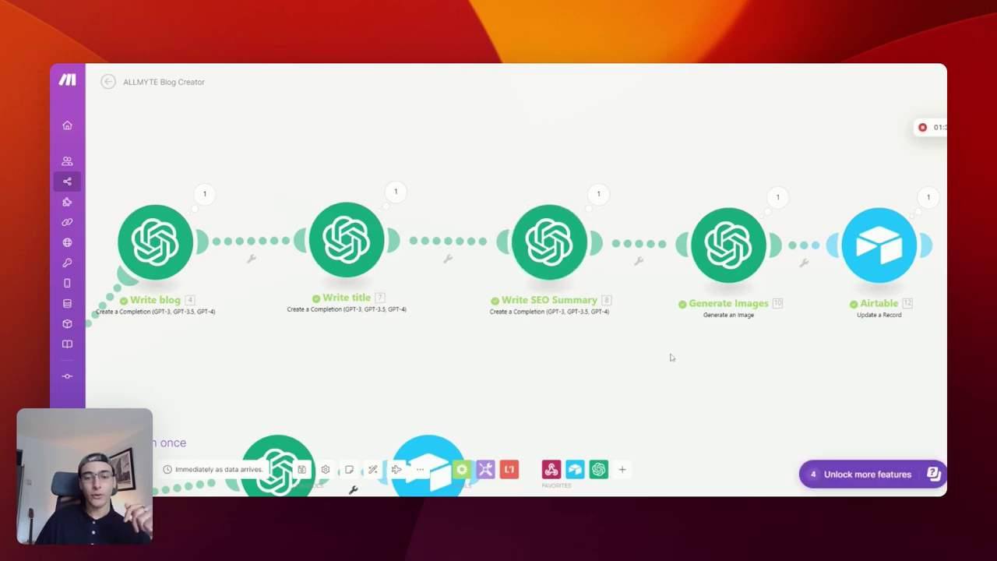
click(549, 241)
scroll(700, 281, down, 1)
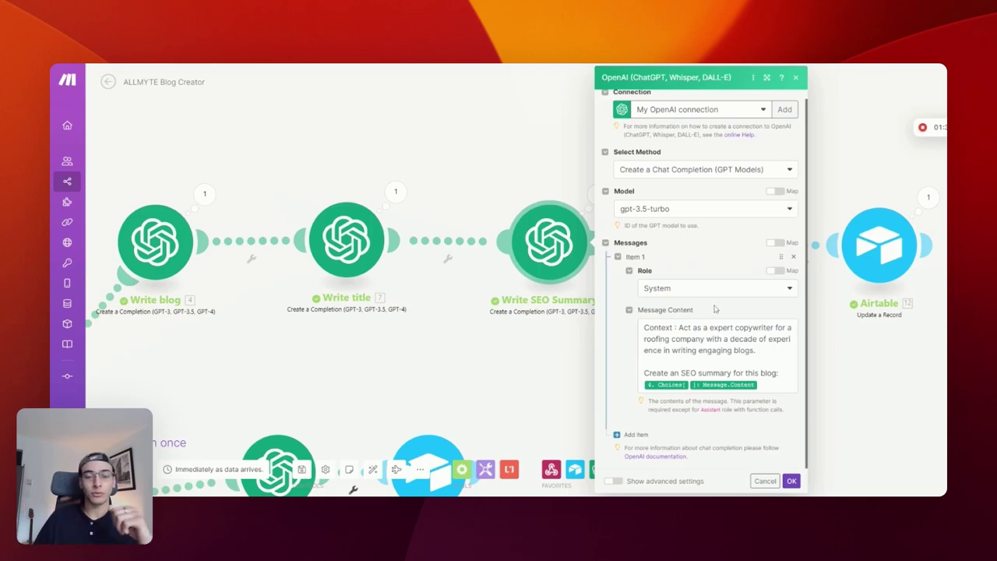
click(857, 402)
Review the Generate Images module's prompt, size and response format, and open the Airtable Update a Record module ending that route
drag(775, 384, 517, 342)
click(467, 226)
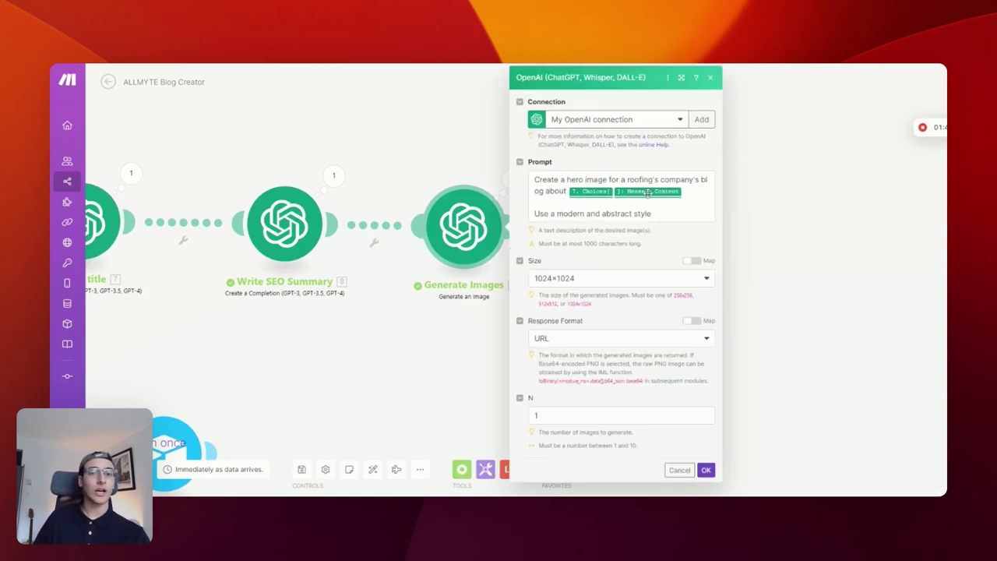
drag(296, 363, 517, 343)
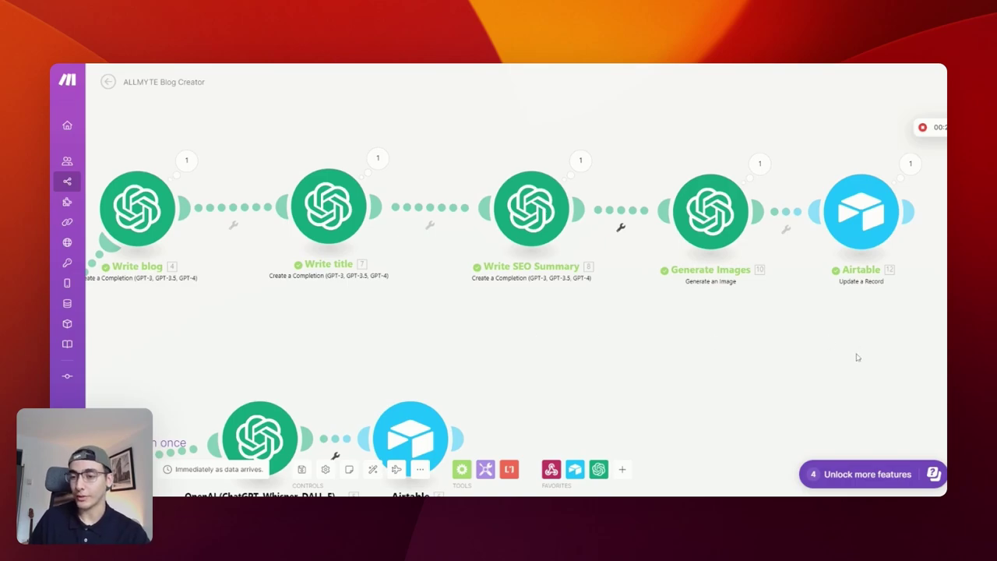
drag(861, 356, 530, 381)
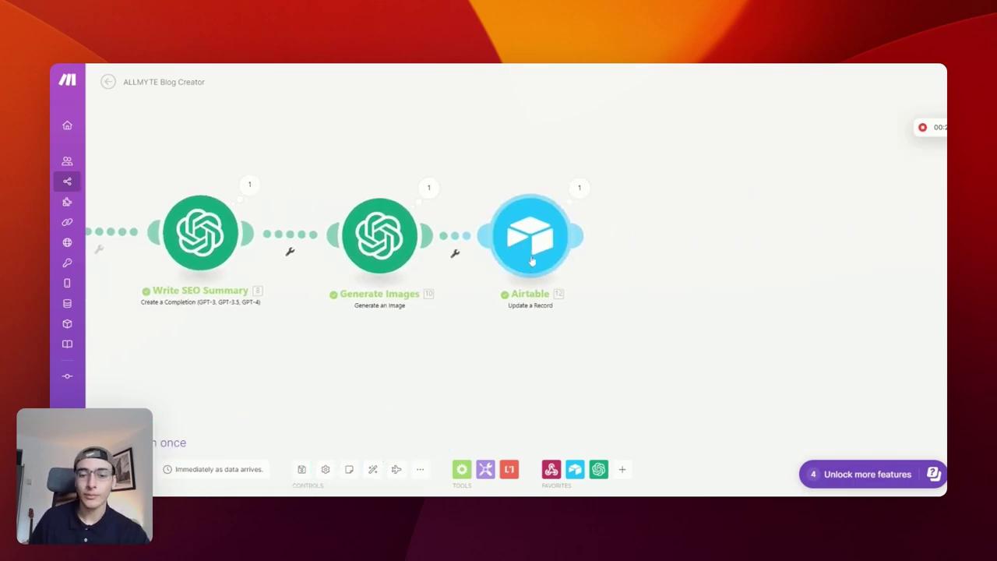
click(532, 260)
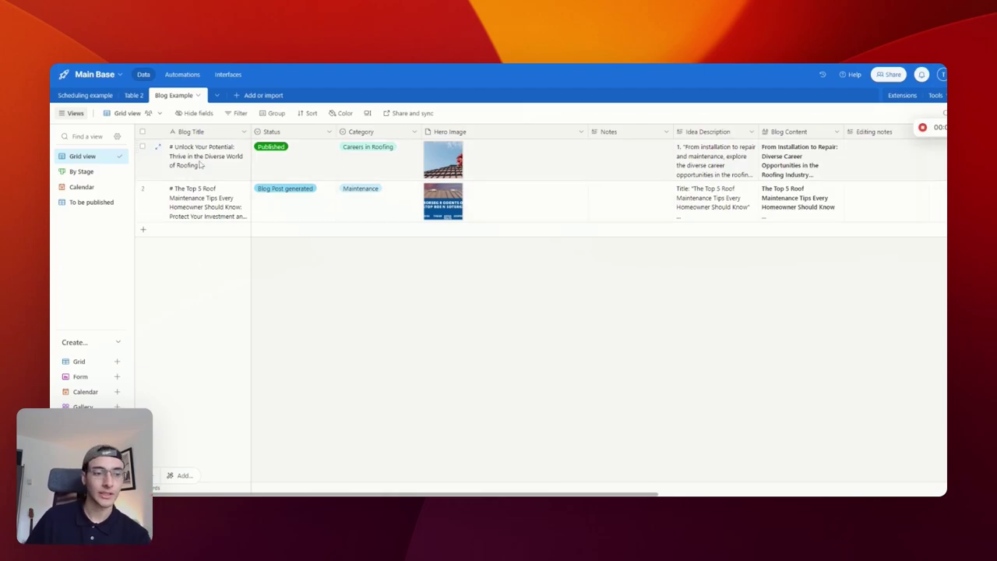
In Airtable, set the grid's row height to Extra Tall and check the Maintenance record's title, status, category and hero image
click(366, 113)
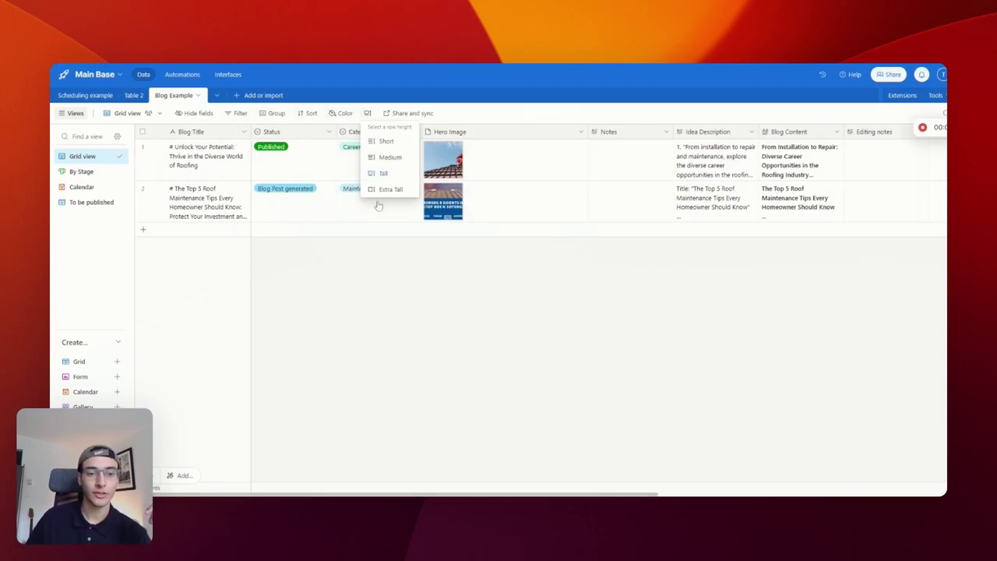
click(387, 189)
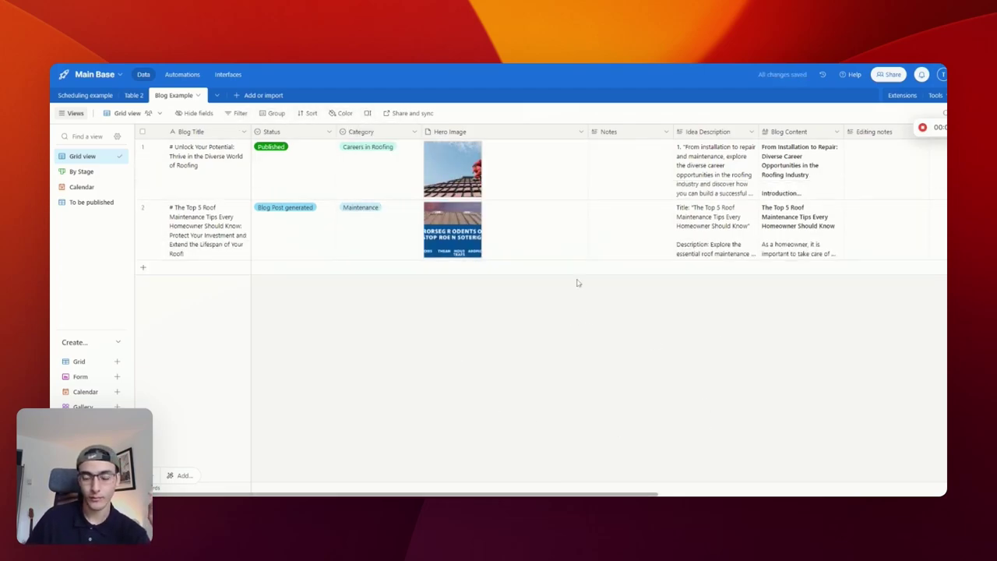
click(233, 230)
click(290, 243)
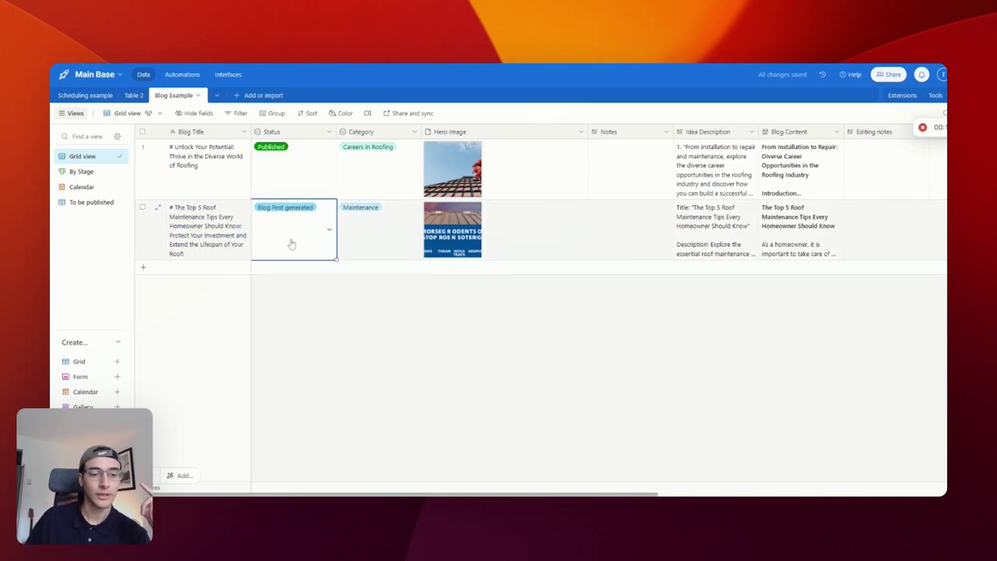
click(368, 233)
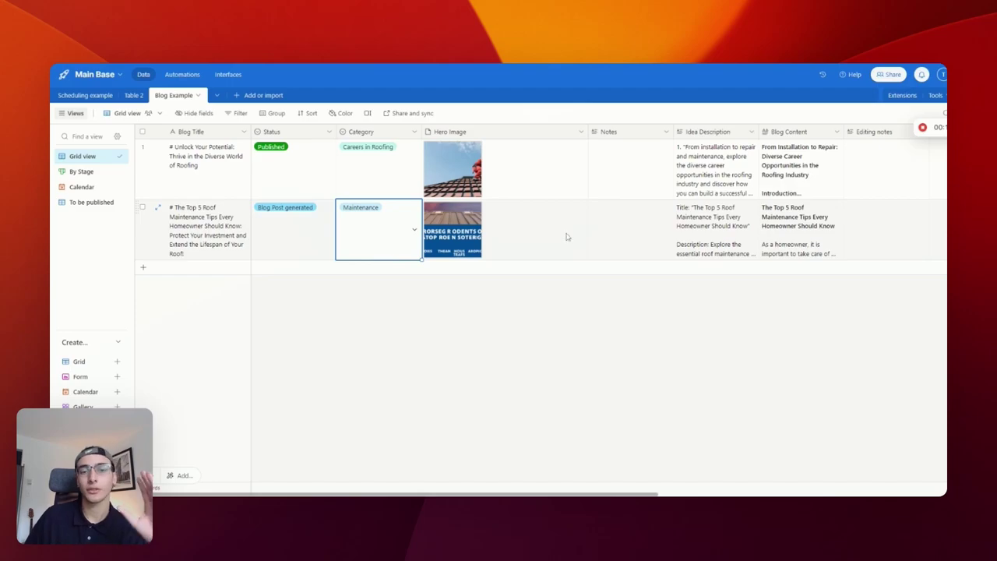
click(541, 248)
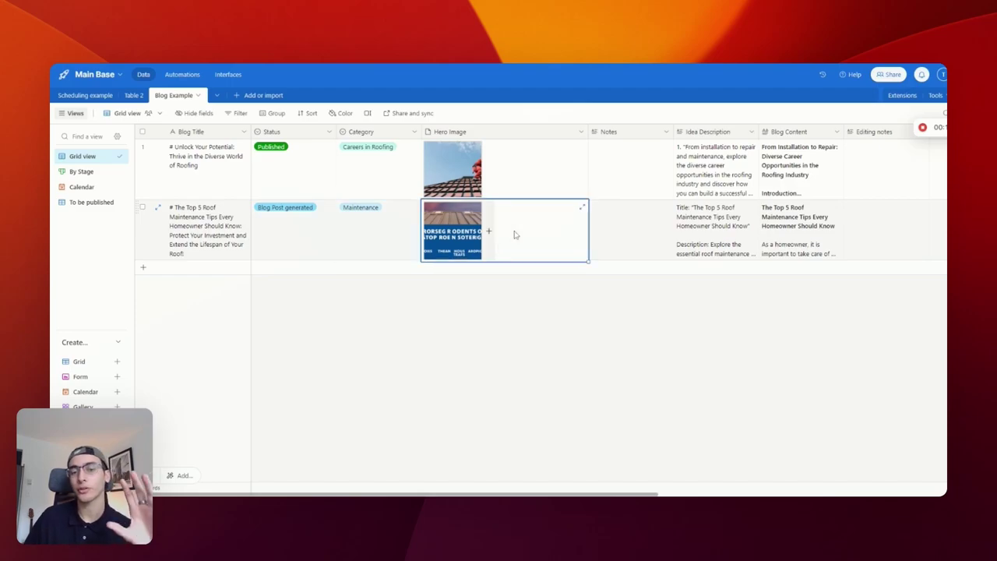
Enlarge the Maintenance record's hero image, close the preview, and set the record's status to Regenerate Images
click(470, 234)
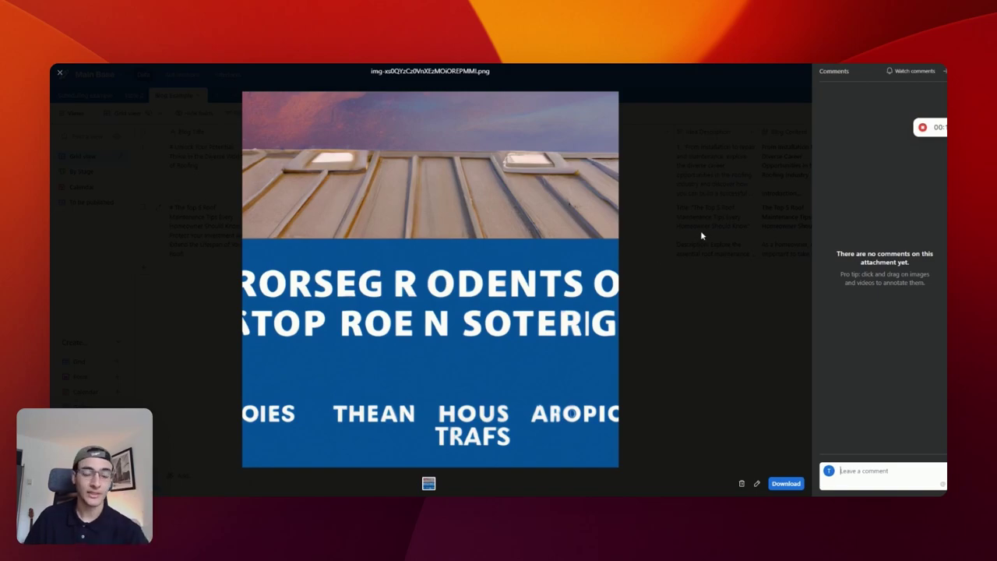
click(673, 282)
click(320, 232)
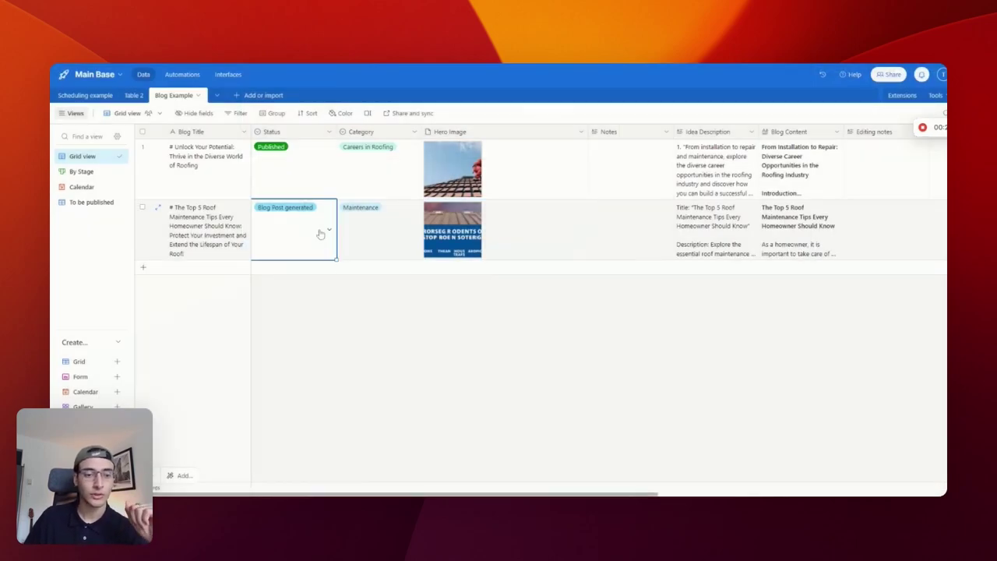
click(330, 229)
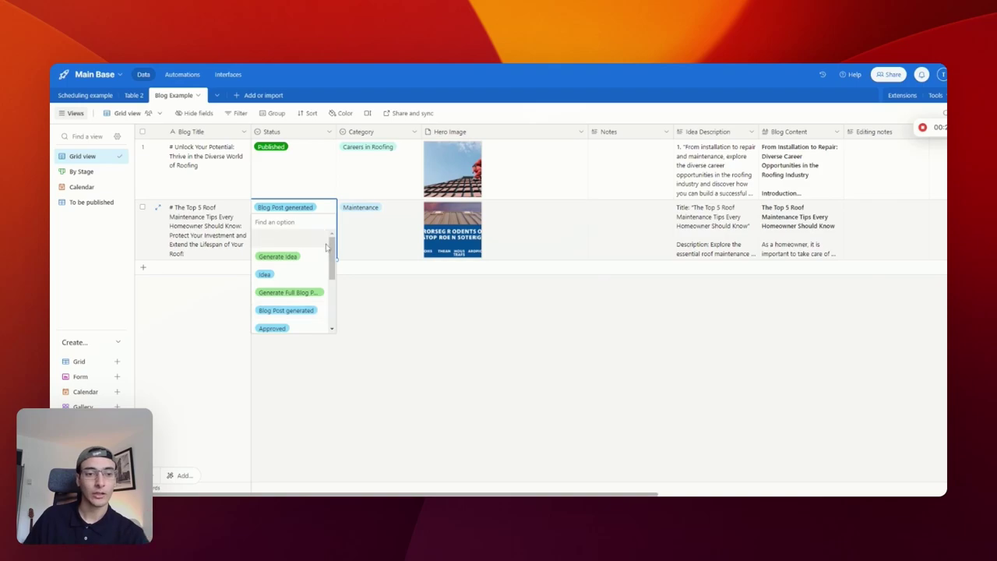
scroll(312, 264, down, 3)
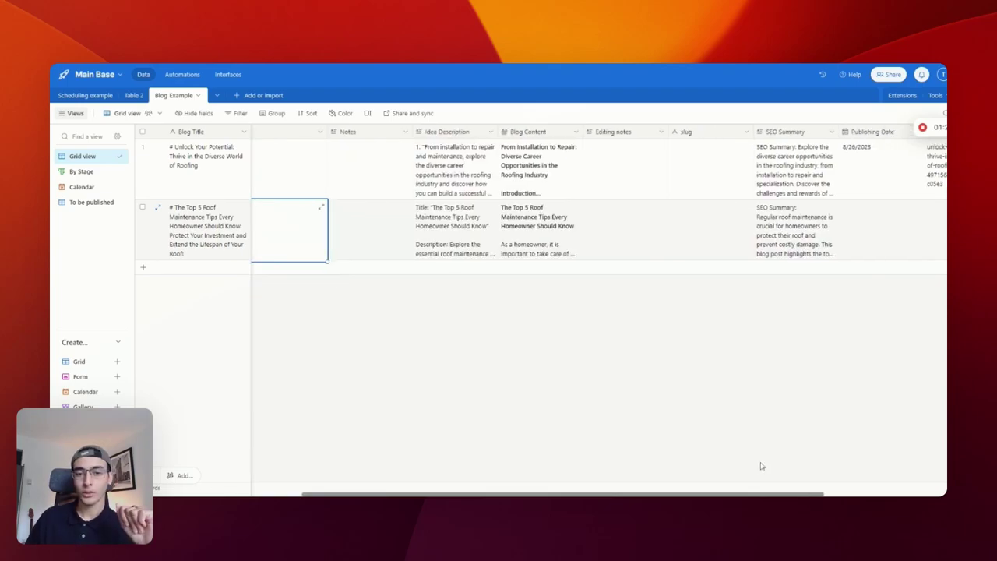
Check the Maintenance record's regenerated hero image and its remaining fields in the grid
scroll(605, 465, left, 5)
scroll(674, 463, right, 2)
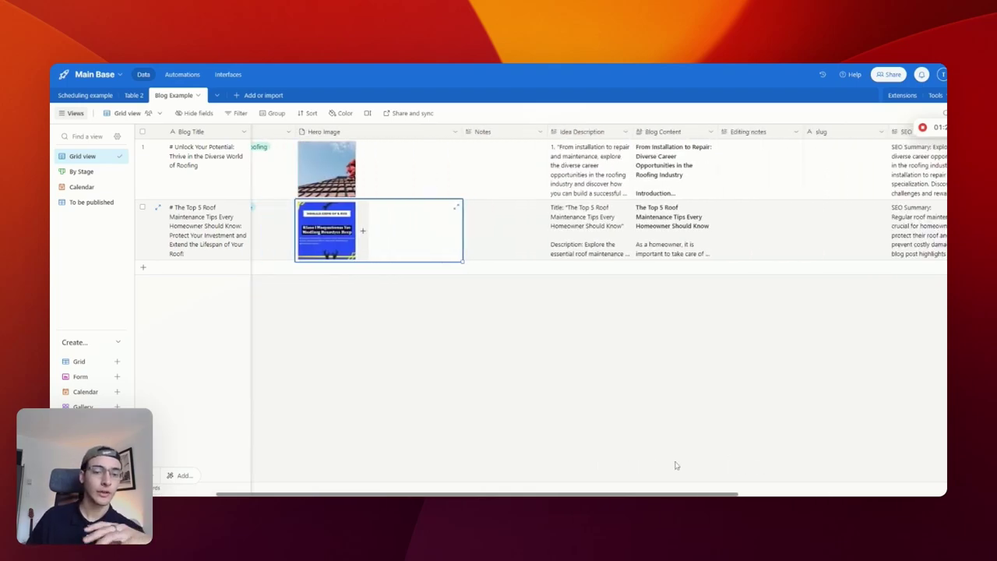
scroll(678, 464, right, 3)
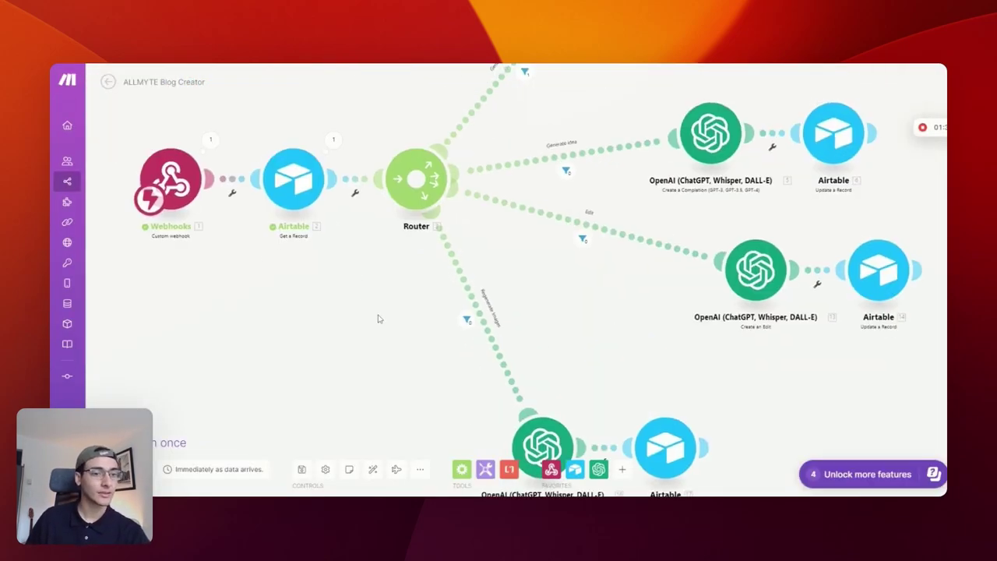
In Make, review the Edit route's OpenAI model, instruction, input and temperature settings, close the module, and inspect its Airtable Update a Record module
drag(379, 318, 250, 320)
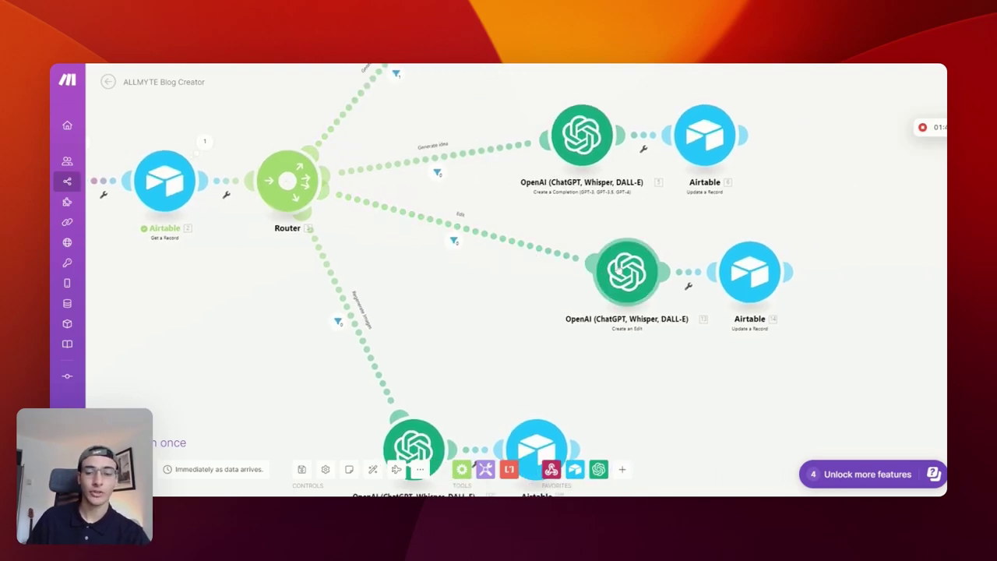
click(623, 271)
click(779, 231)
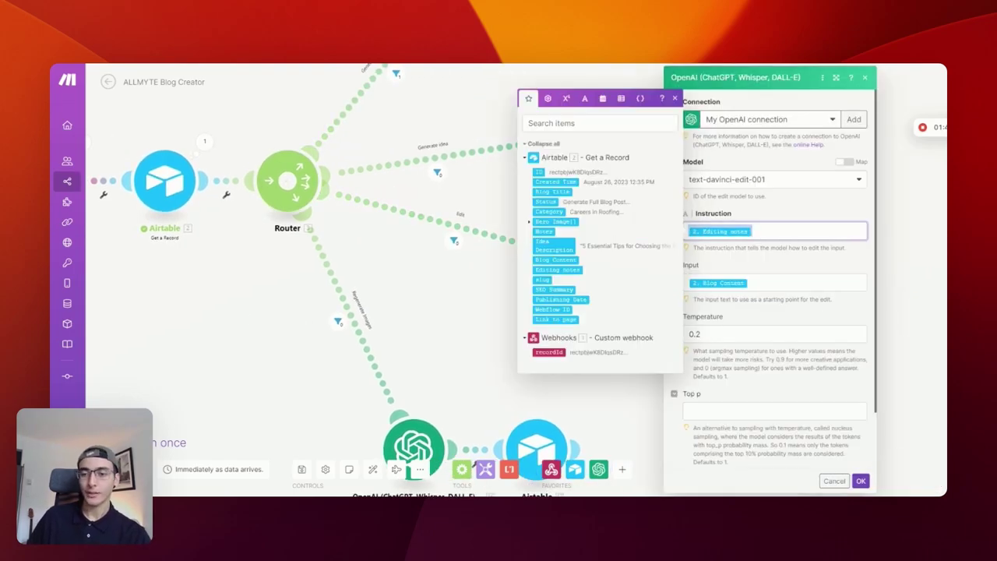
click(824, 184)
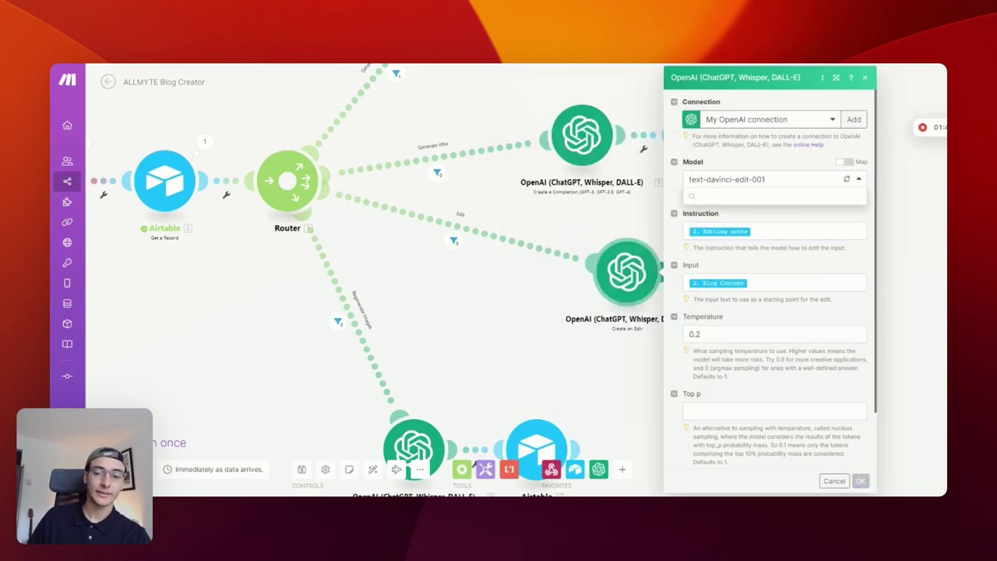
click(771, 230)
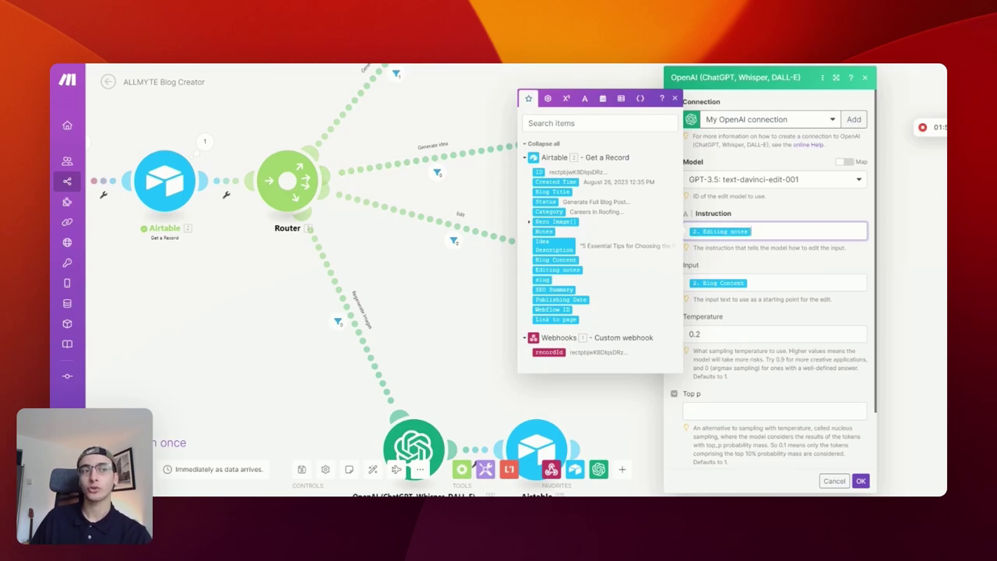
click(837, 283)
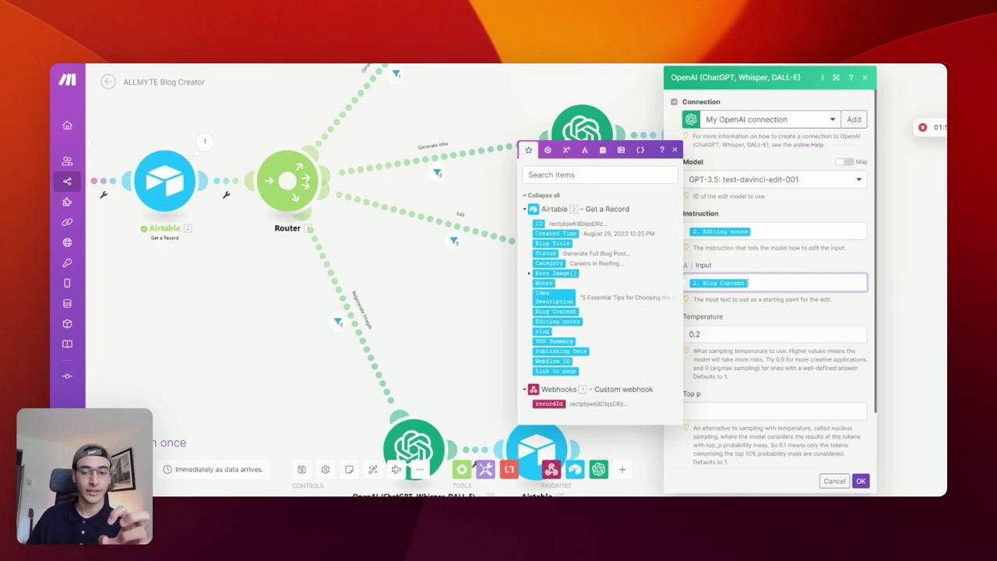
click(699, 334)
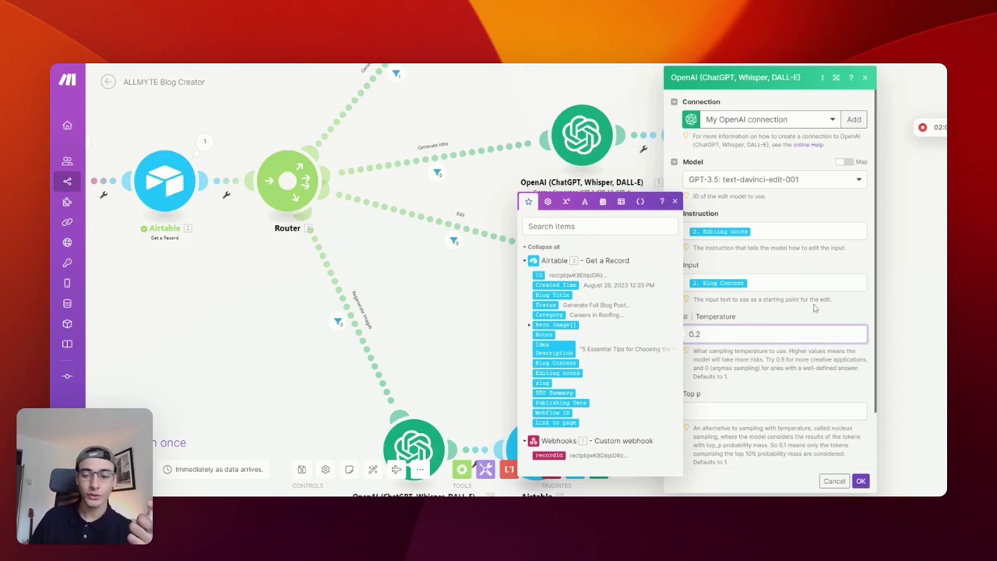
click(885, 380)
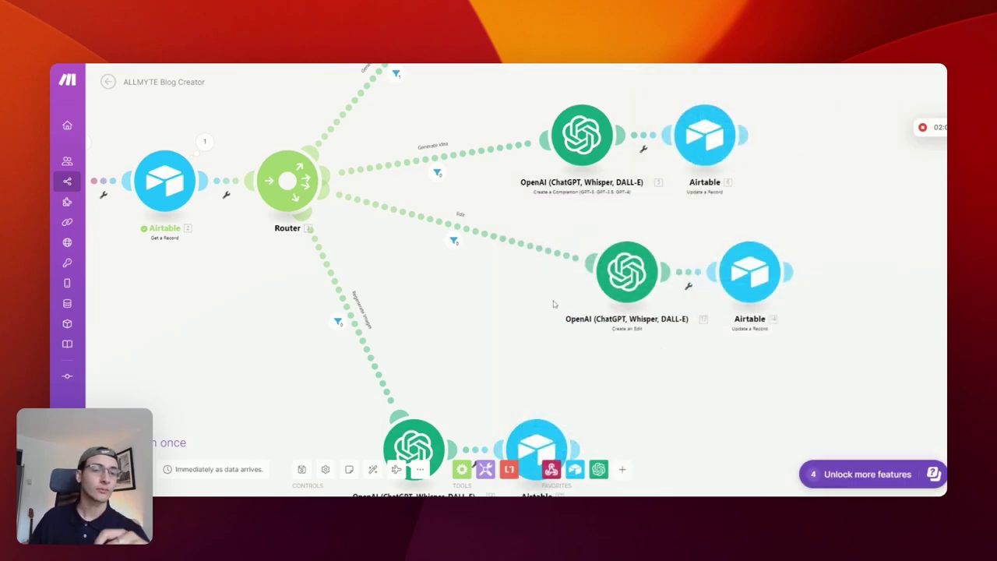
click(752, 296)
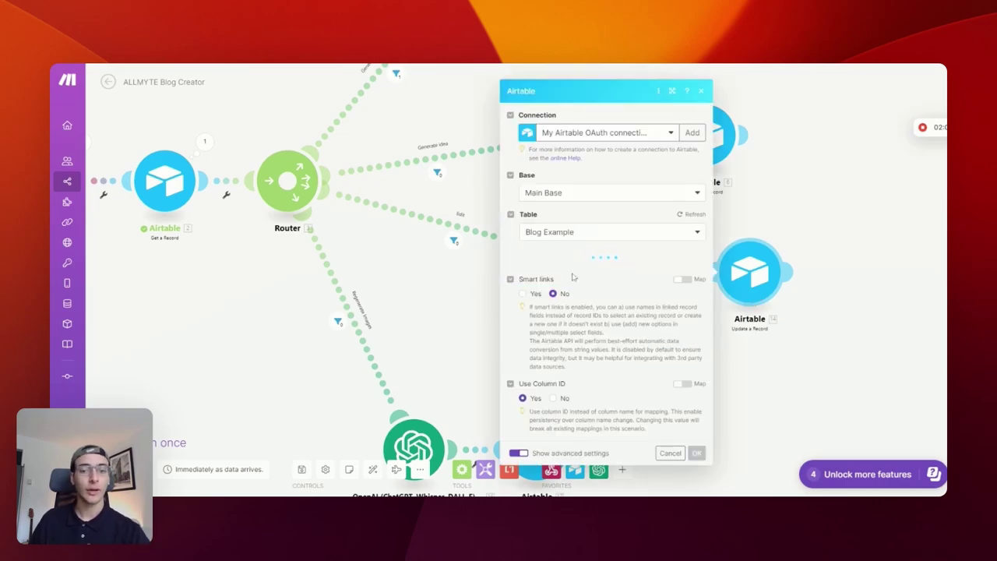
scroll(580, 238, down, 5)
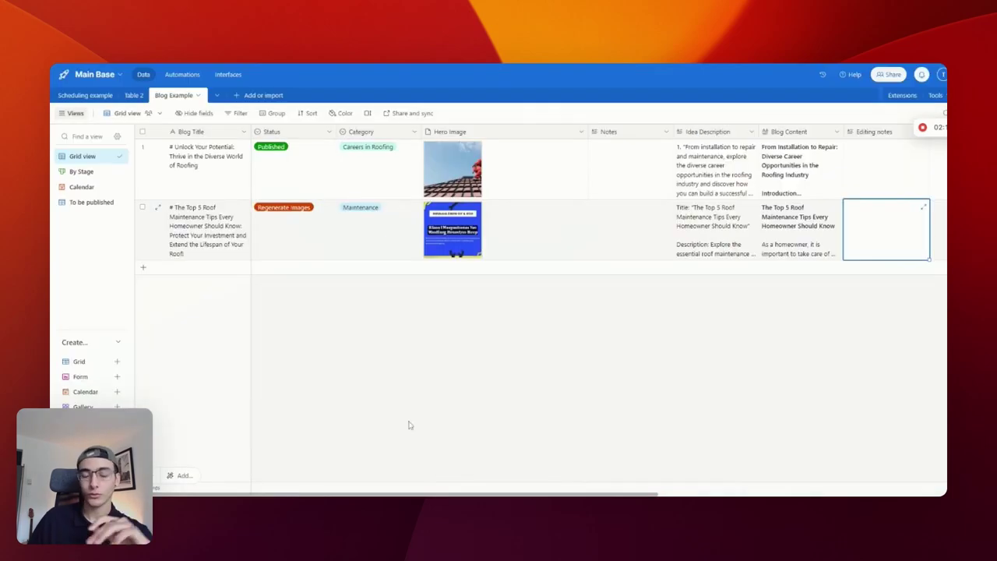
In Airtable's Grid view, set the Maintenance record's status to Approved
click(333, 238)
click(333, 238)
click(310, 257)
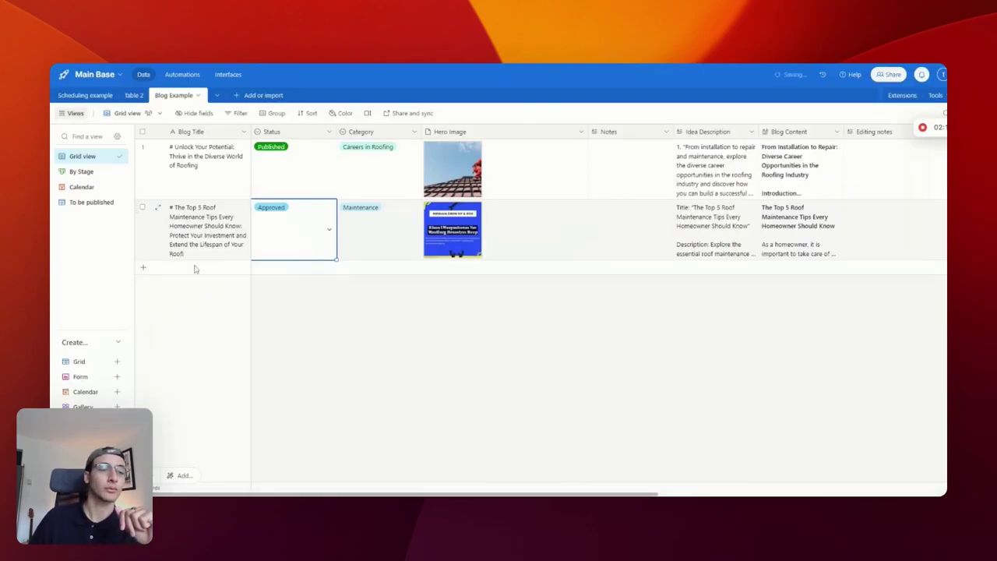
Open the Maintenance record from the By Stage board, set its Publishing Date to 8/27/2023, and close the record
click(88, 173)
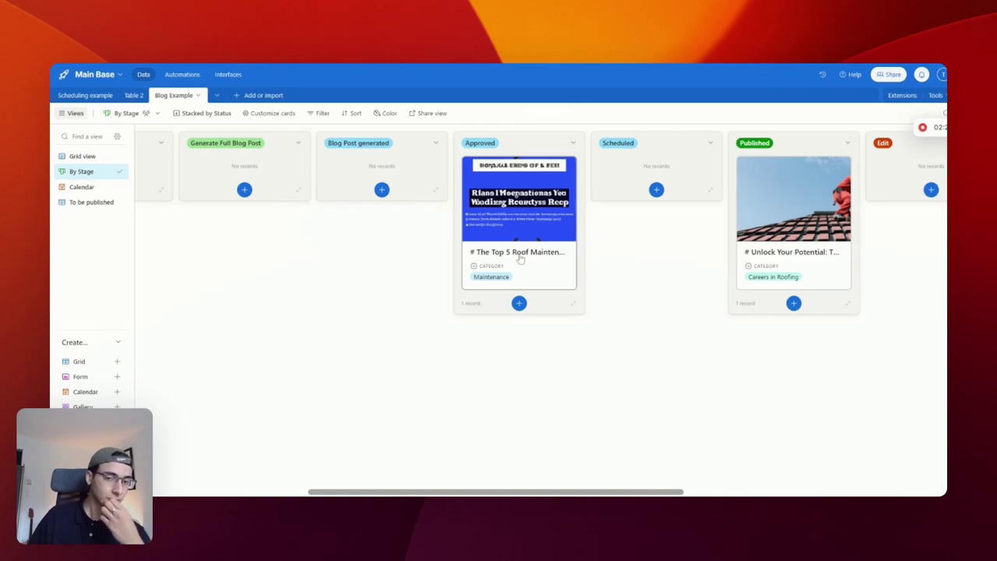
click(561, 275)
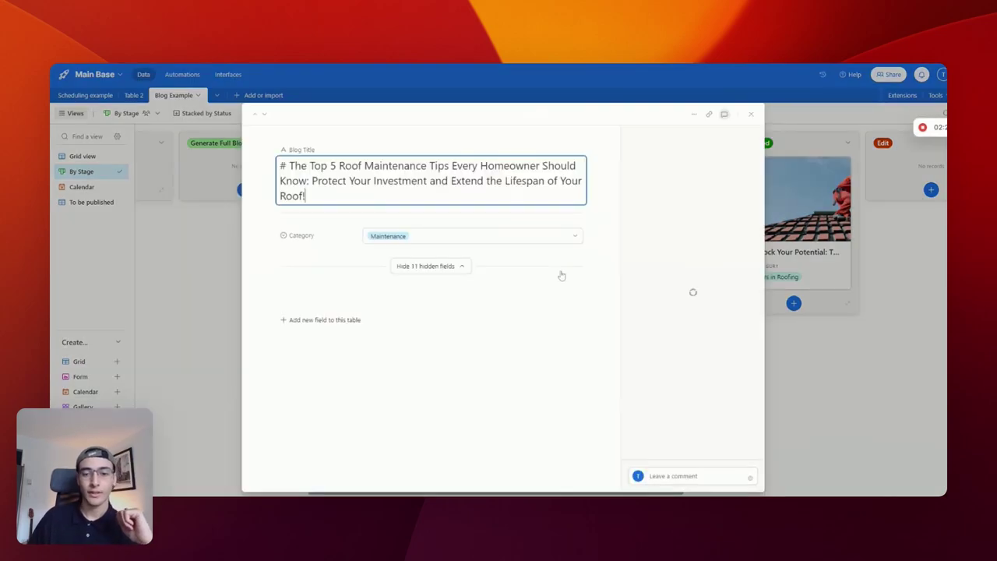
scroll(545, 257, down, 5)
scroll(448, 308, down, 15)
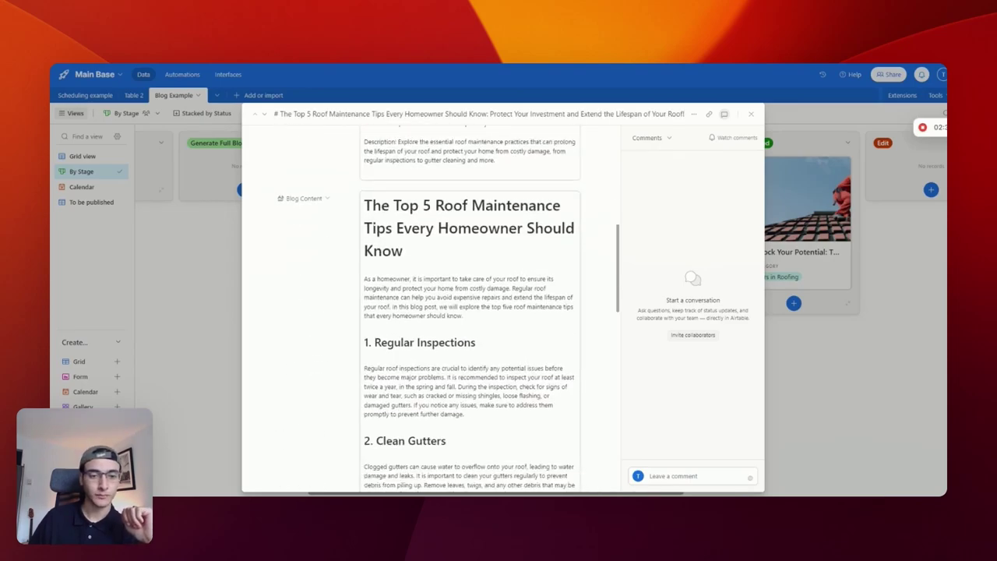
scroll(445, 390, down, 3)
click(433, 389)
click(471, 354)
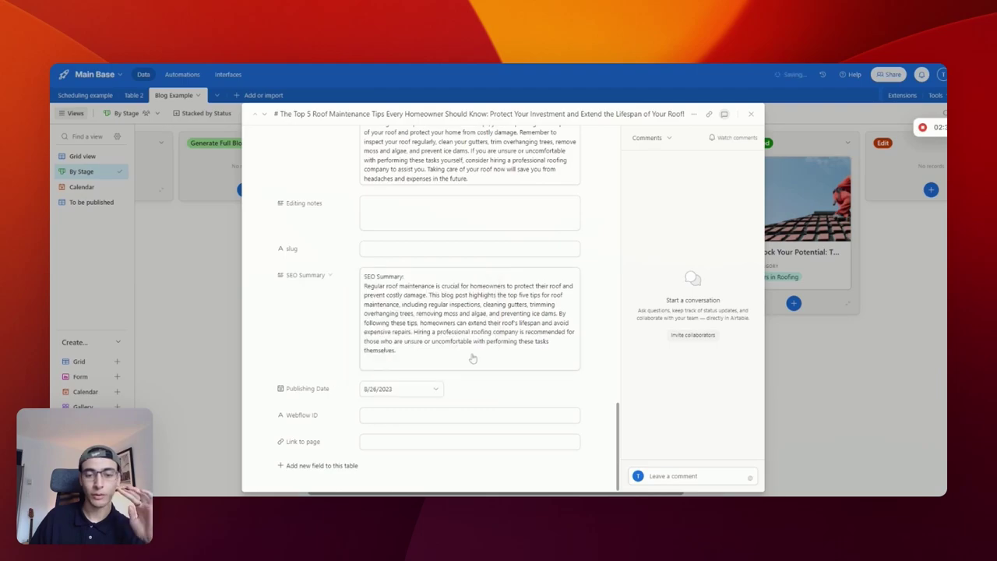
click(421, 394)
click(382, 371)
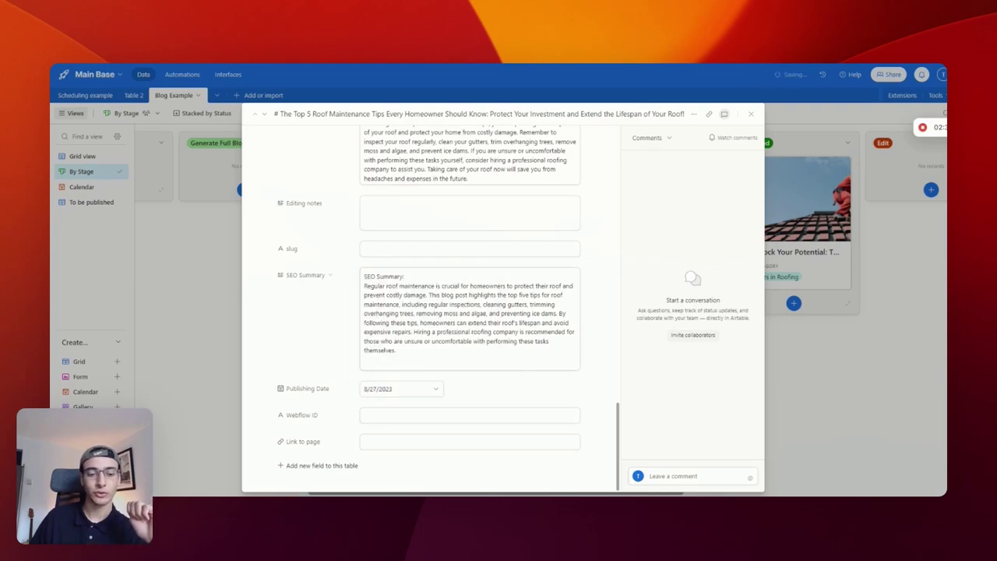
click(792, 422)
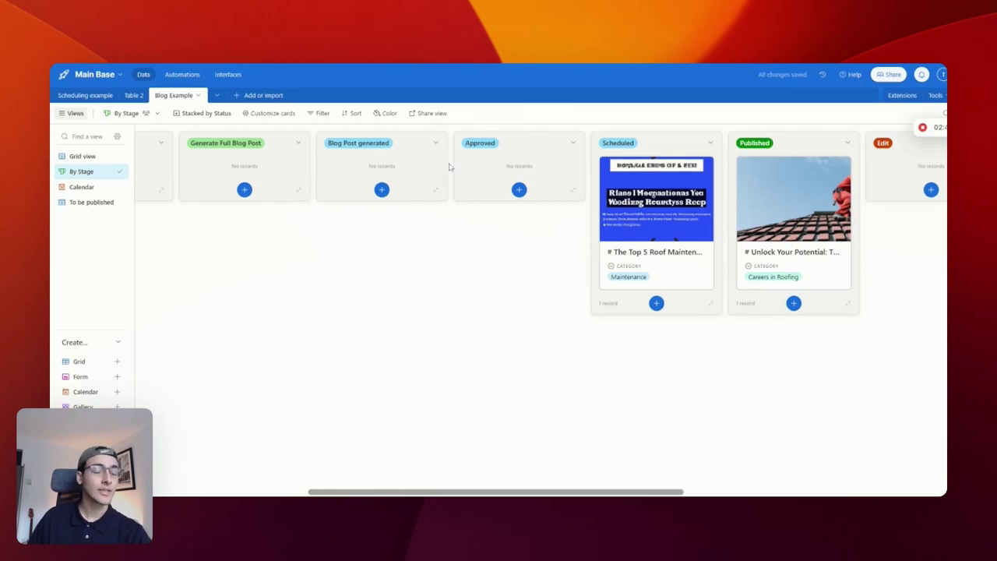
Review the action and trigger conditions of the Change status to Scheduled (Approved + Date) automation
click(182, 74)
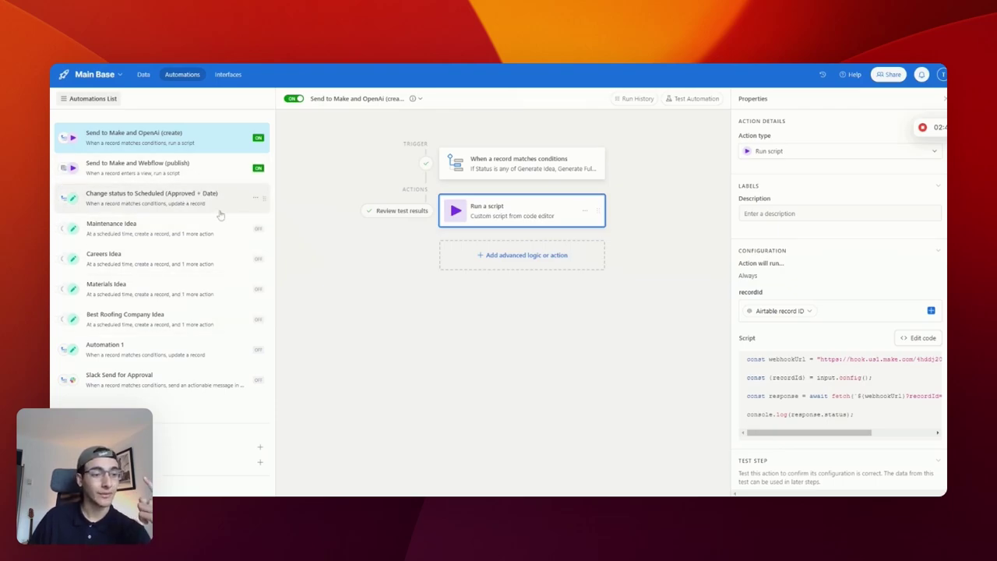
click(205, 197)
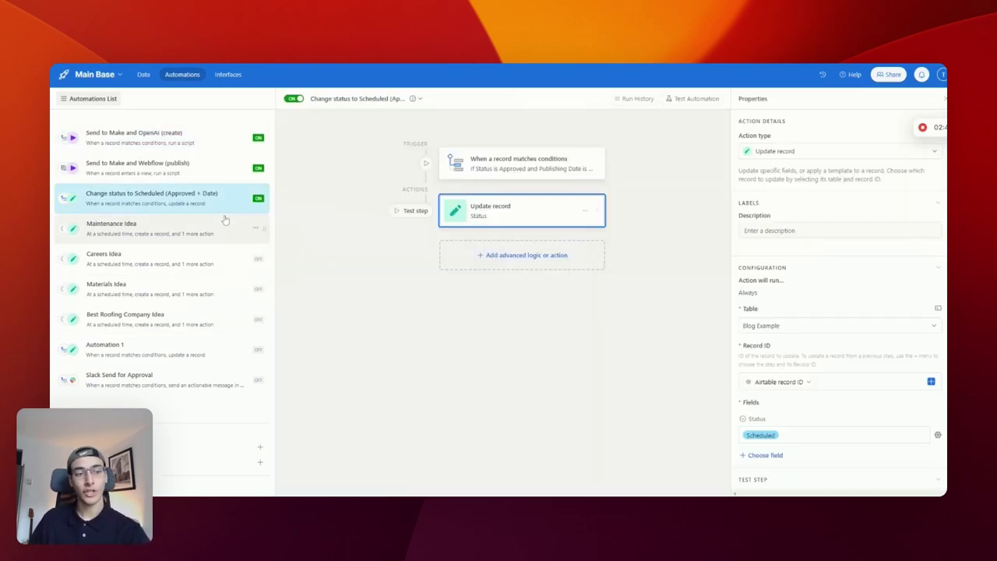
click(520, 175)
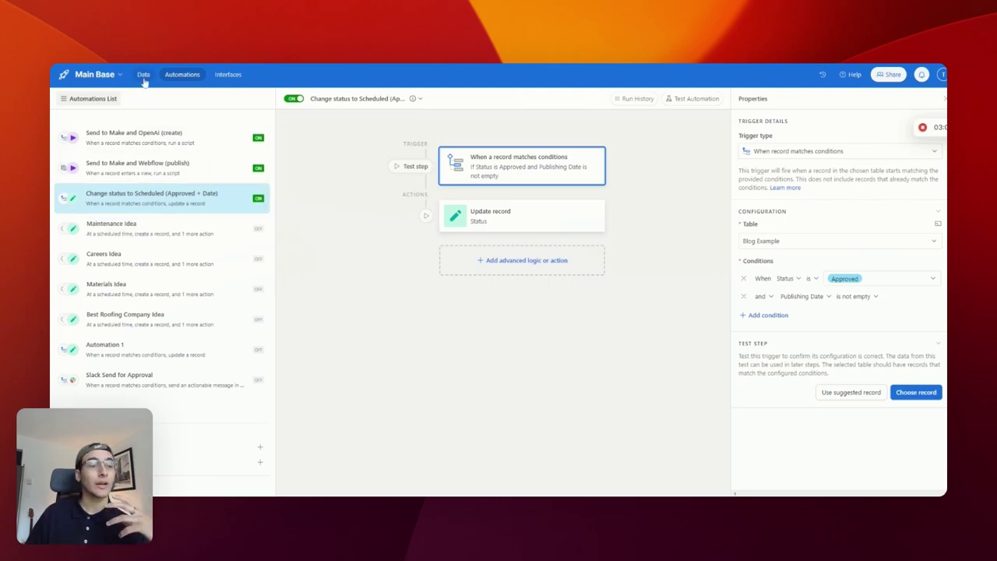
View the Send to Make and Webflow (publish) automation and examine the filter conditions of the To be published view
click(209, 174)
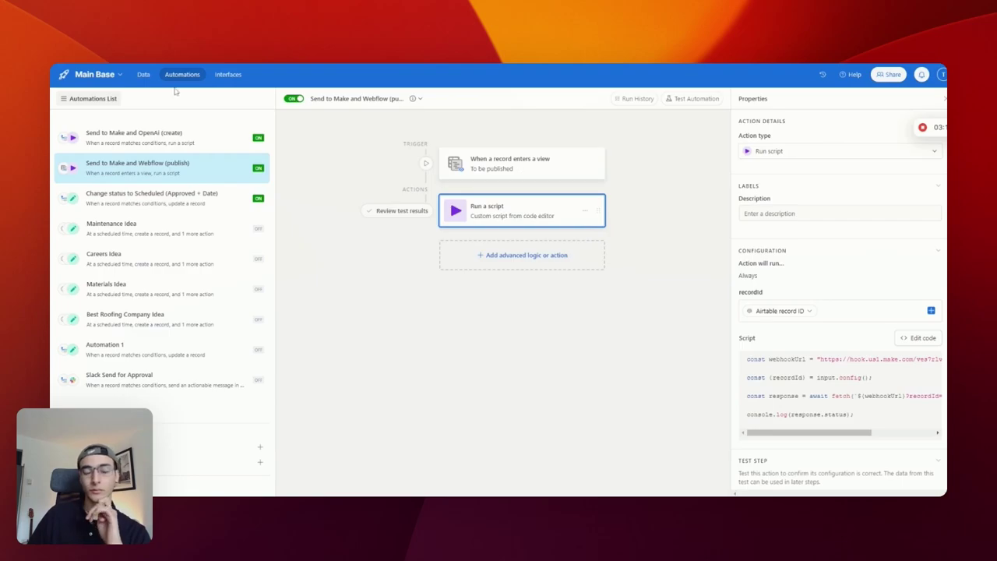
click(144, 75)
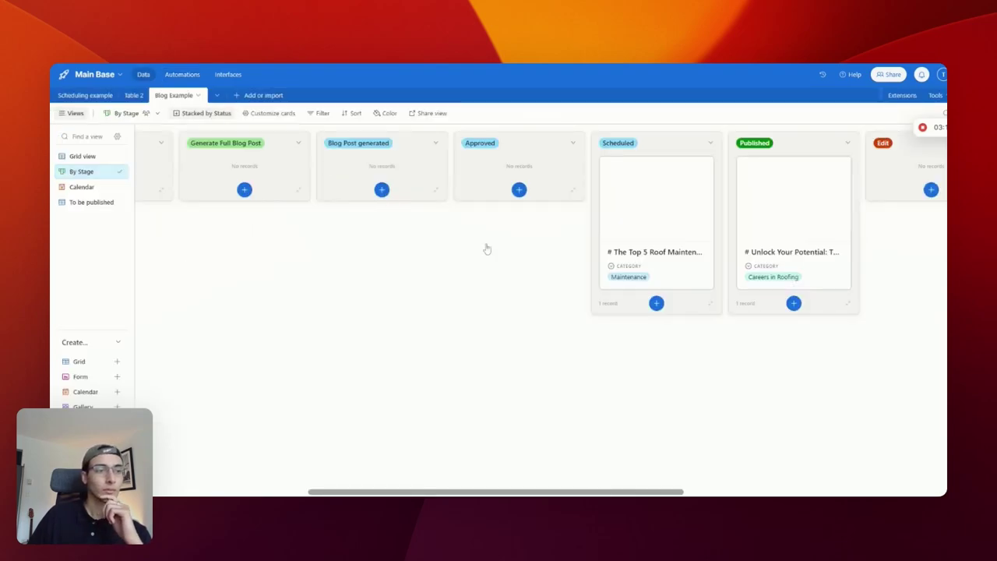
click(91, 202)
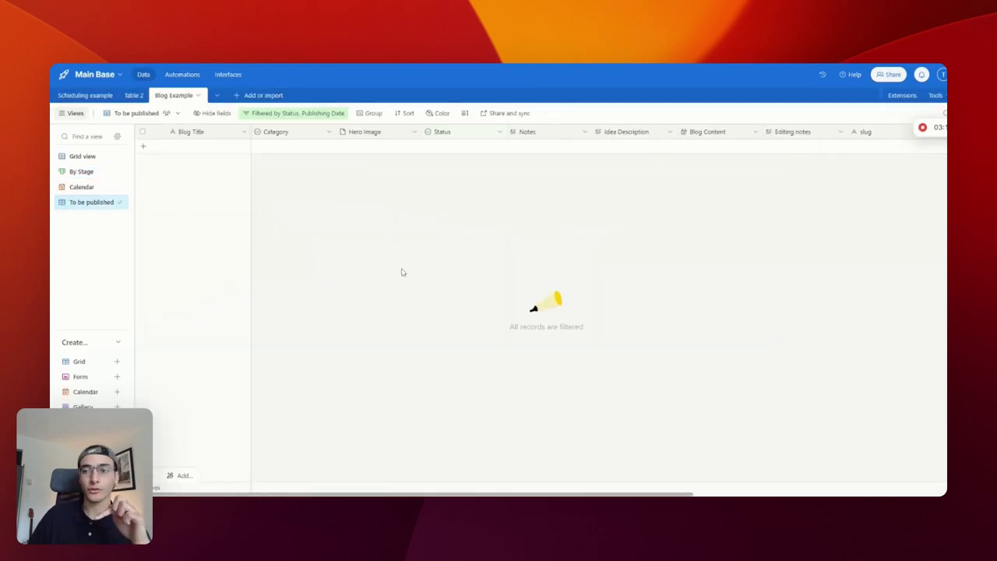
click(317, 114)
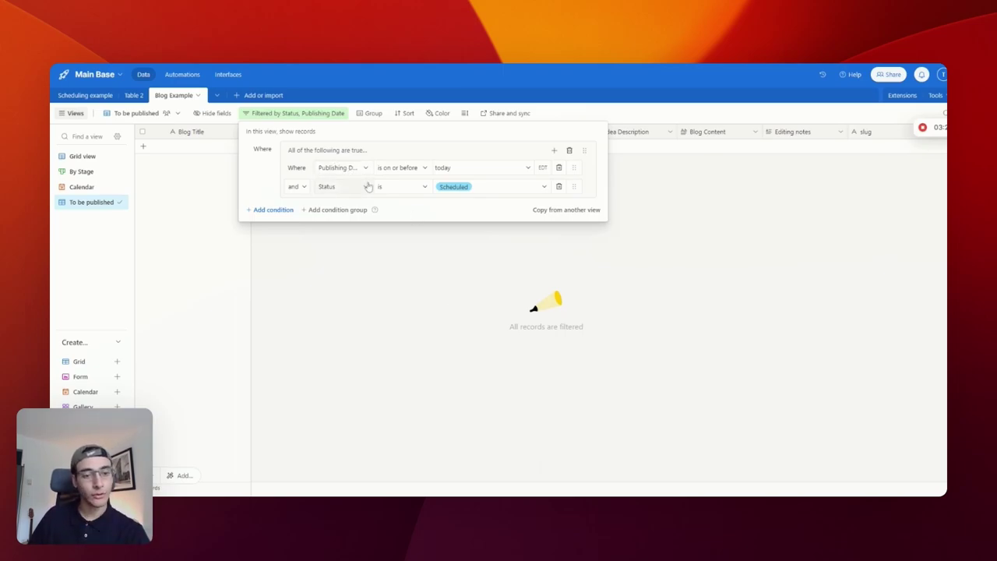
Review the Send to Make and Webflow (publish) automation's view trigger and its script, highlighting the webhook URL before closing the script editor
click(175, 75)
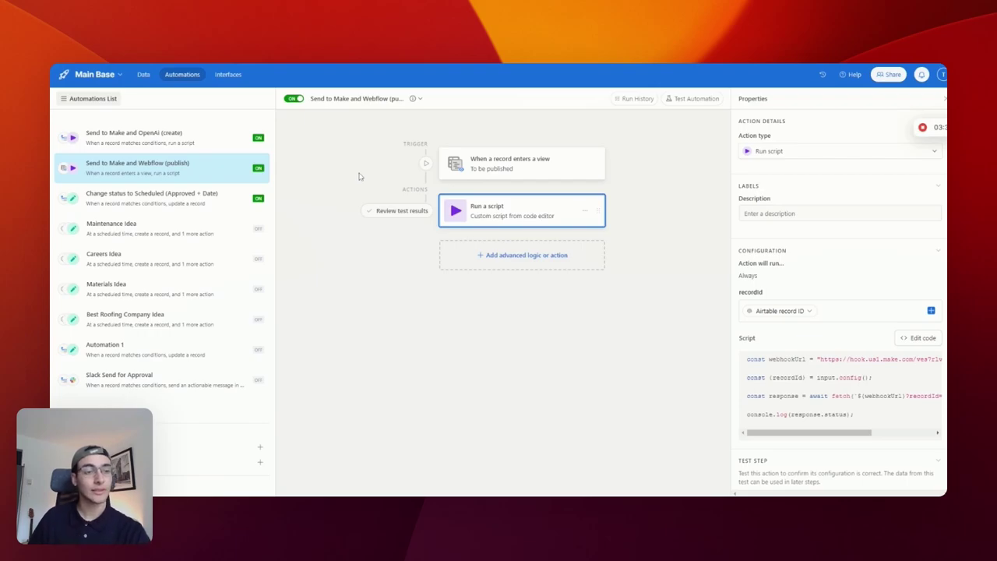
click(545, 168)
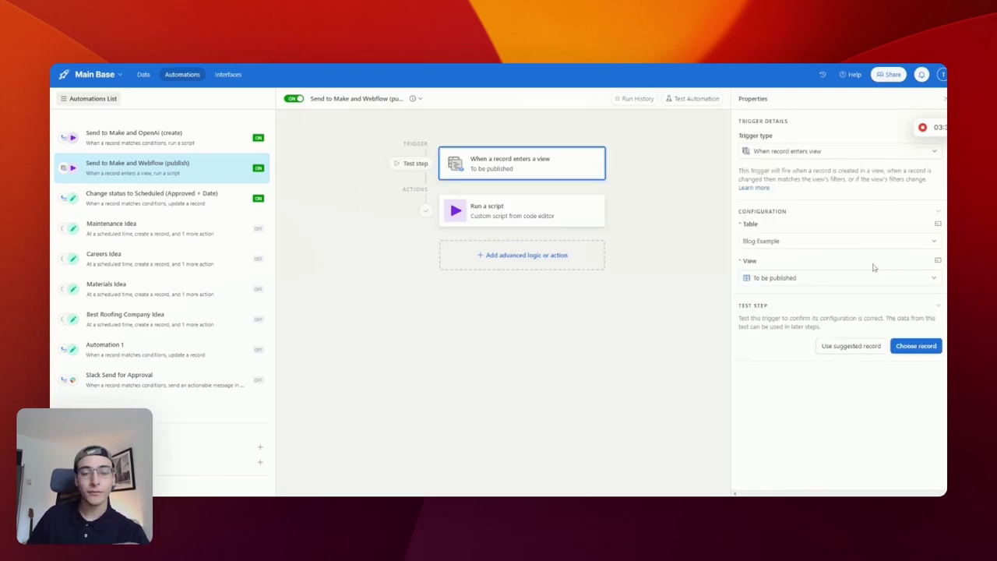
click(509, 202)
click(921, 338)
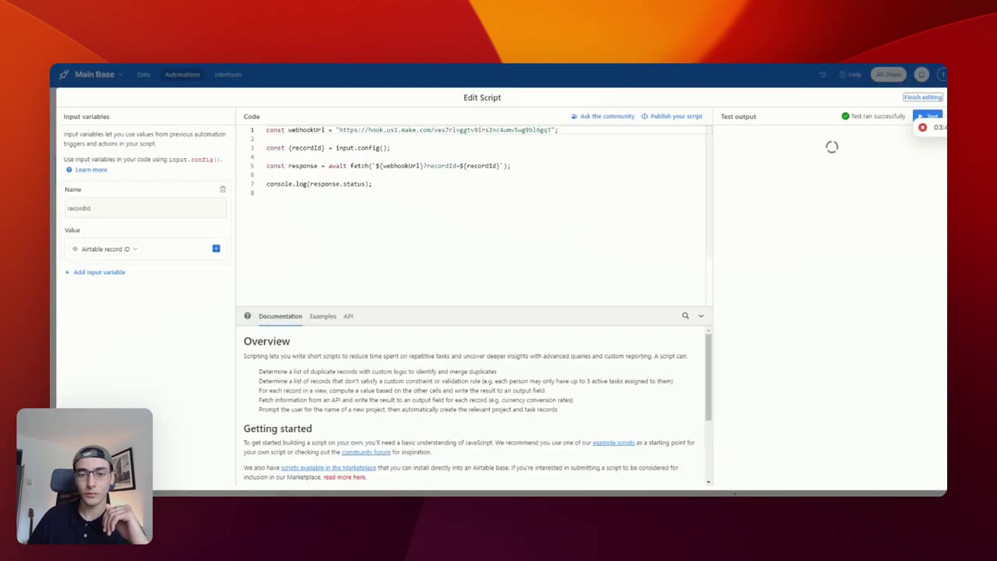
drag(559, 130, 321, 130)
click(533, 85)
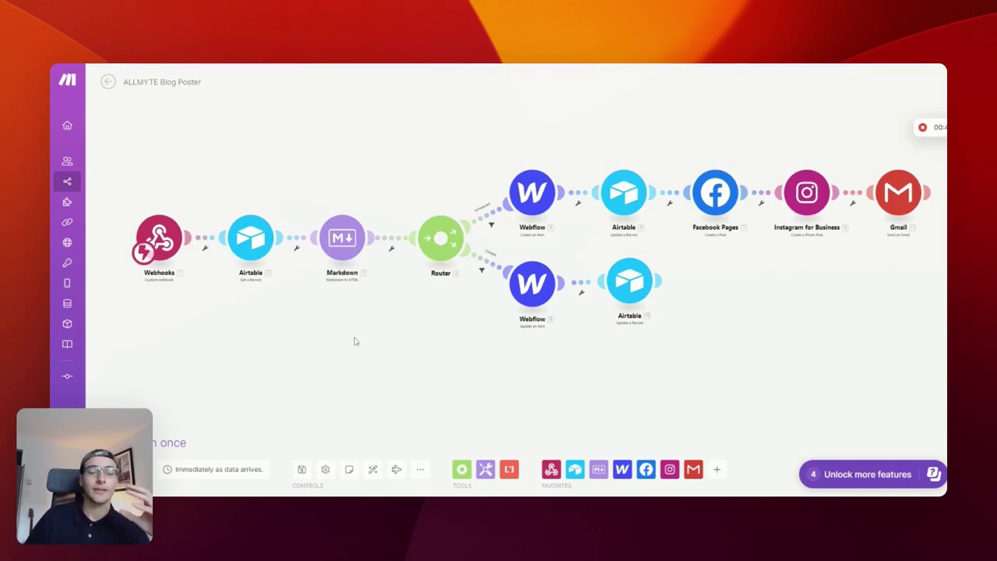
Review the base, table and Record ID mapping of the Airtable Get a Record module in the publishing scenario
scroll(330, 340, up, 5)
scroll(311, 329, left, 5)
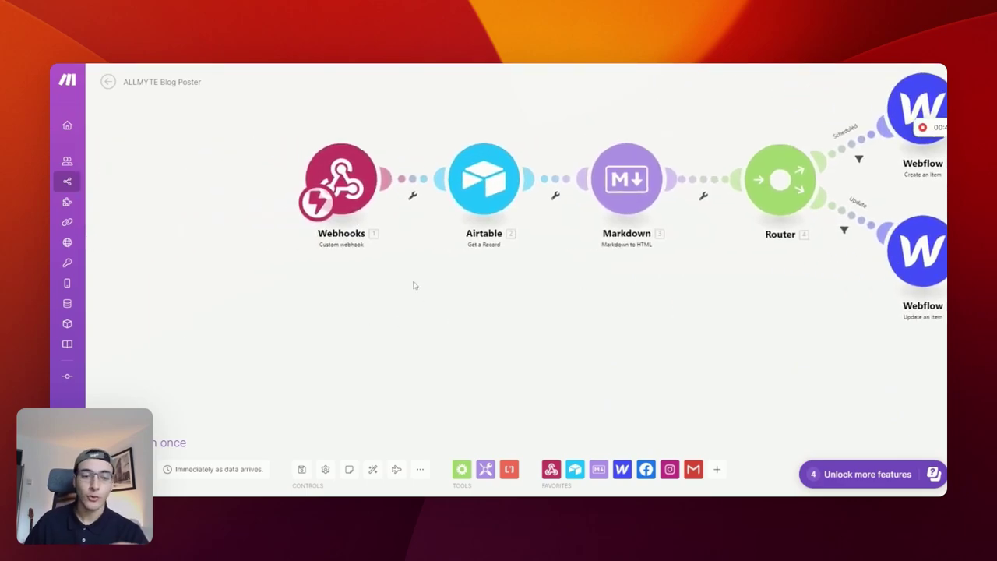
scroll(416, 285, up, 1)
scroll(416, 285, up, 2)
scroll(390, 304, right, 2)
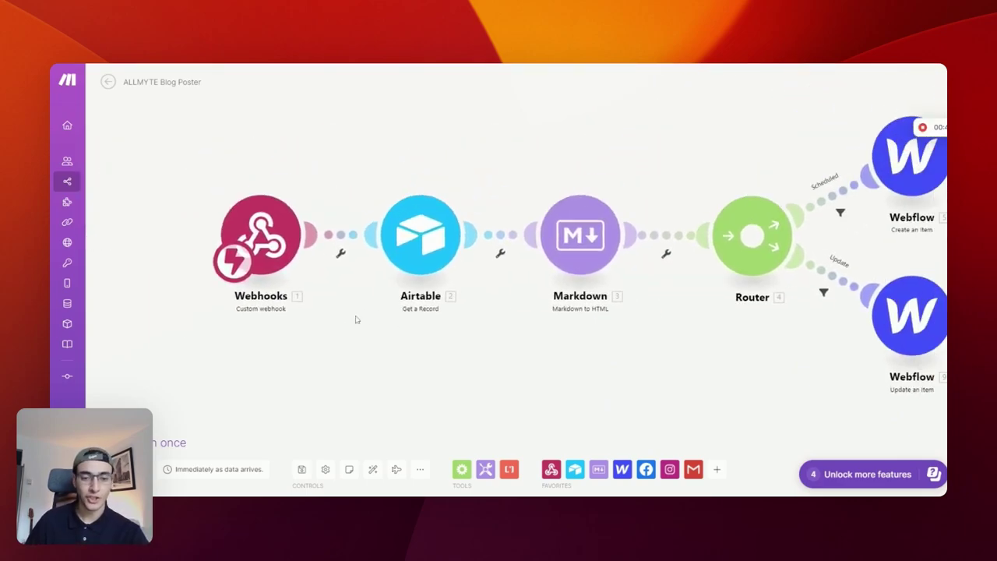
click(426, 259)
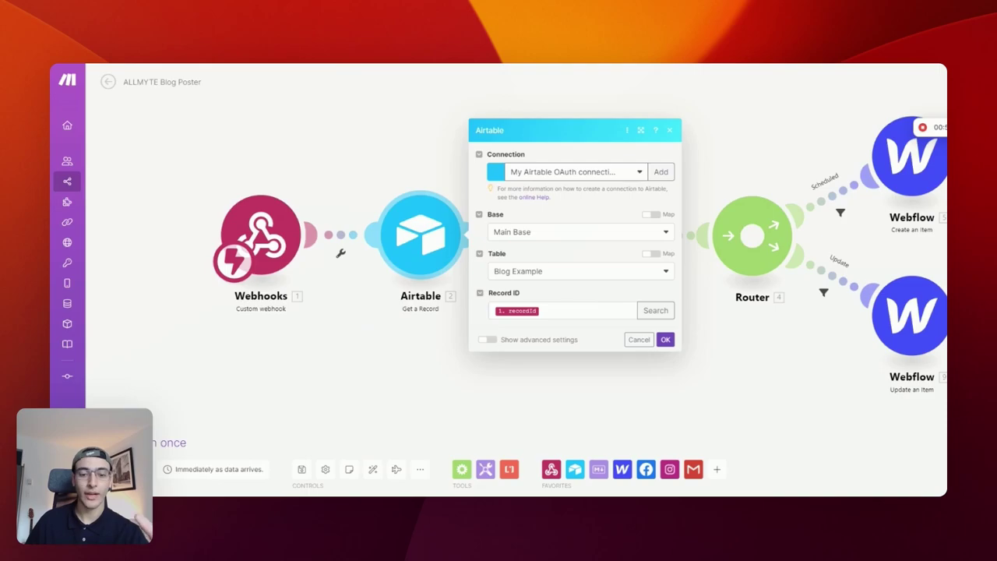
click(372, 369)
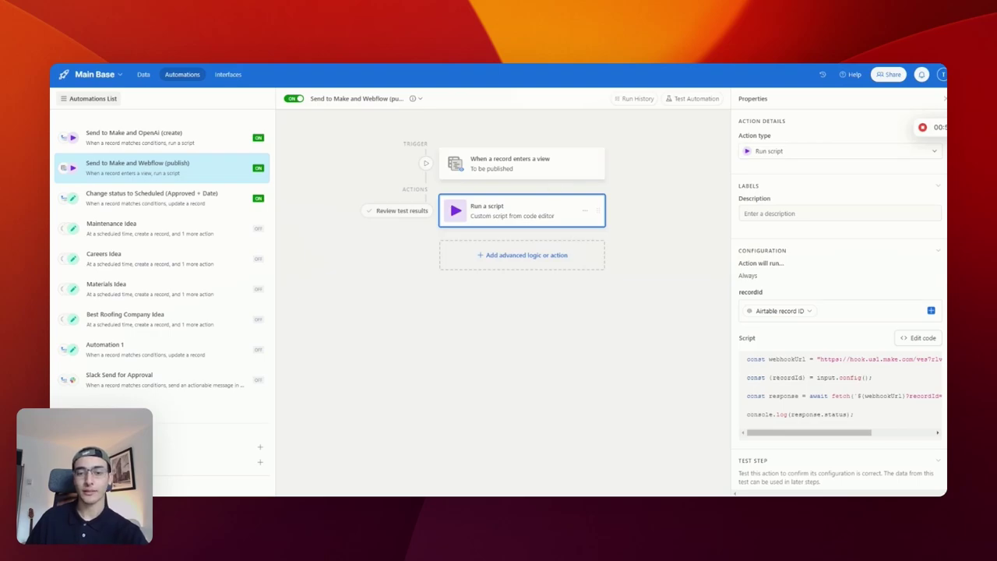
Highlight the recordId input variable in Airtable's publish script, and recheck the Record ID mapping in Make's Get a Record module
click(922, 338)
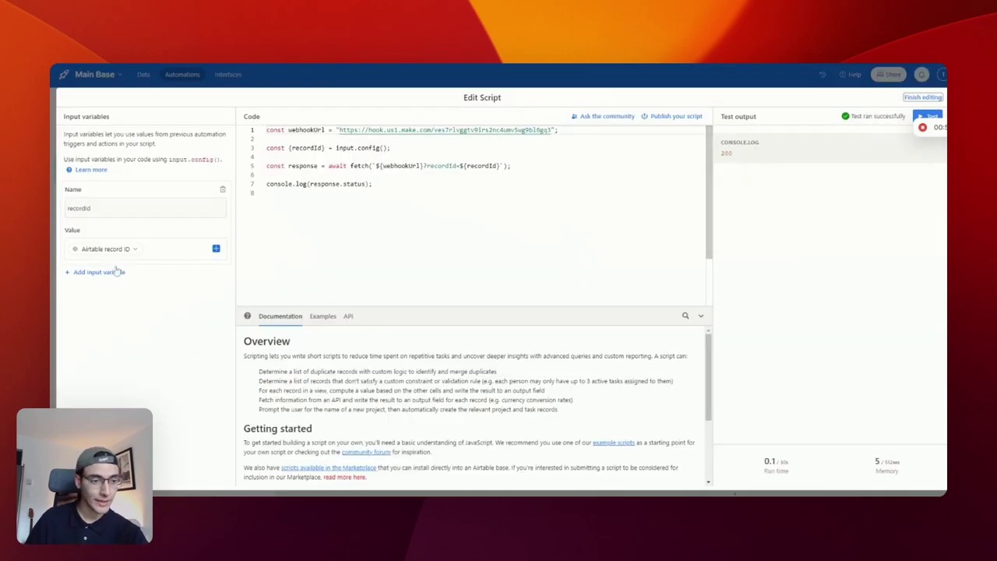
double_click(78, 208)
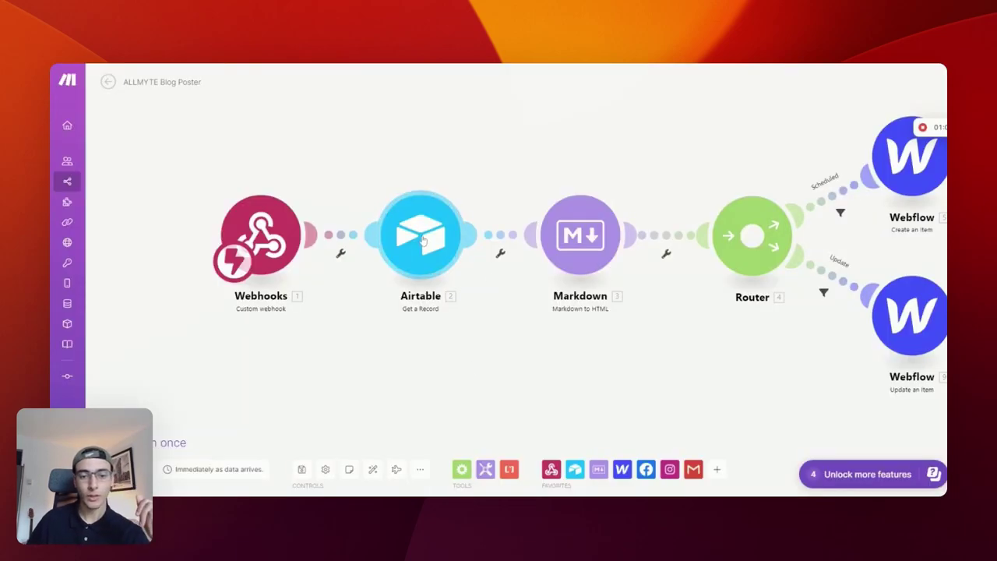
click(424, 242)
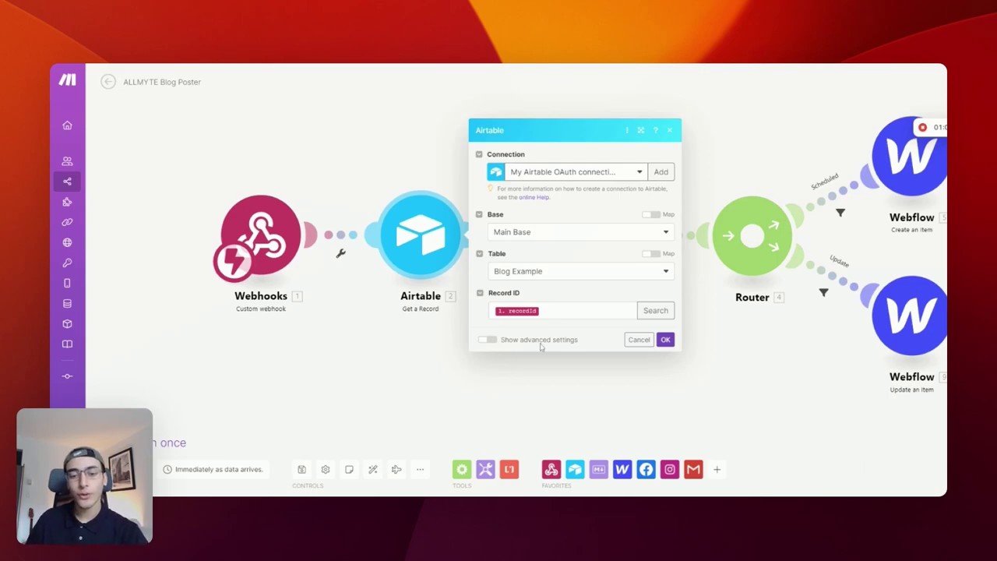
click(437, 391)
Review the Markdown to HTML module's Blog Content mapping and Sanitize option, and close its settings
scroll(565, 358, right, 5)
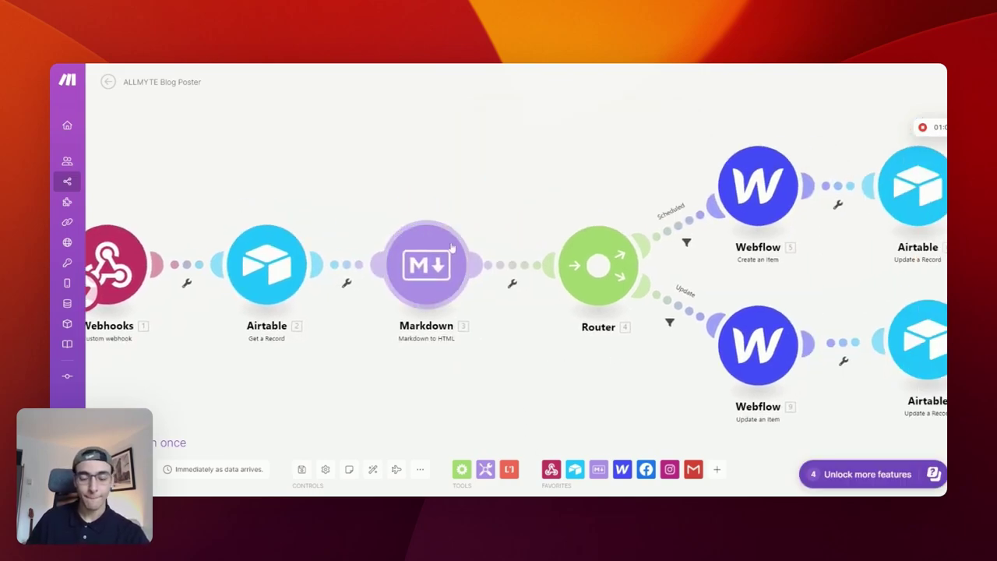
click(440, 260)
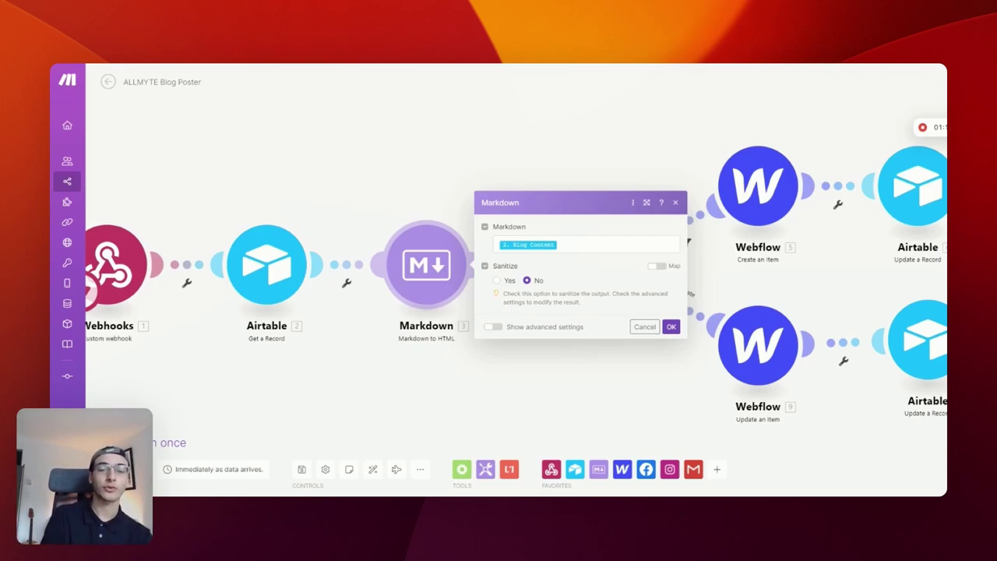
click(613, 391)
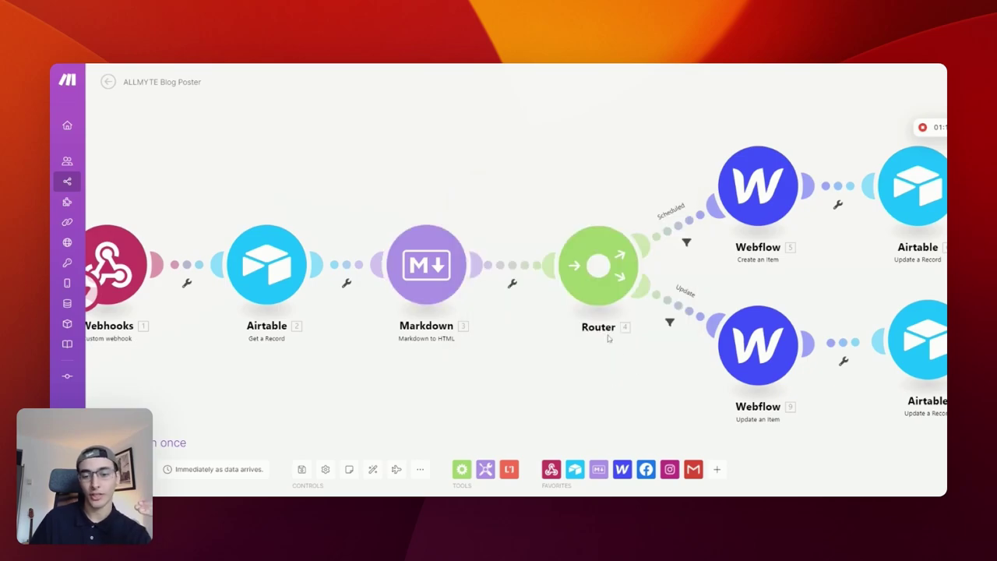
Open the Webflow Create an Item module on the Scheduled route and review its site, collection and field mappings
drag(638, 379, 414, 364)
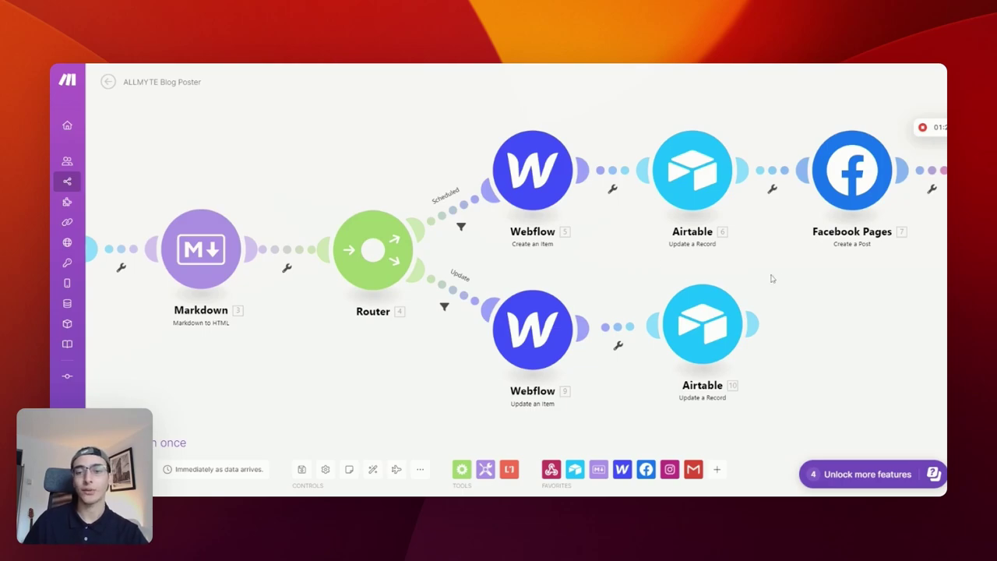
drag(824, 305, 715, 318)
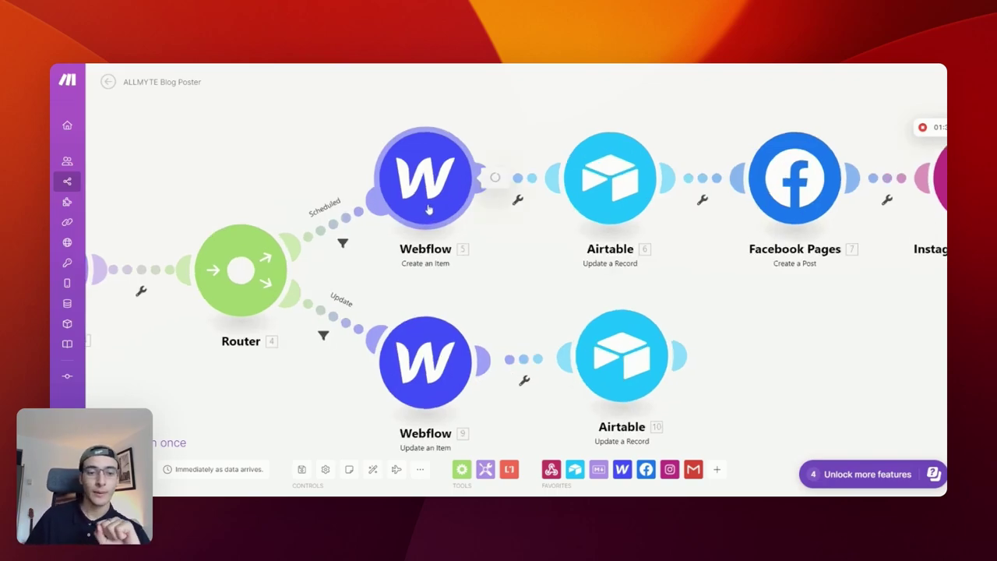
click(424, 209)
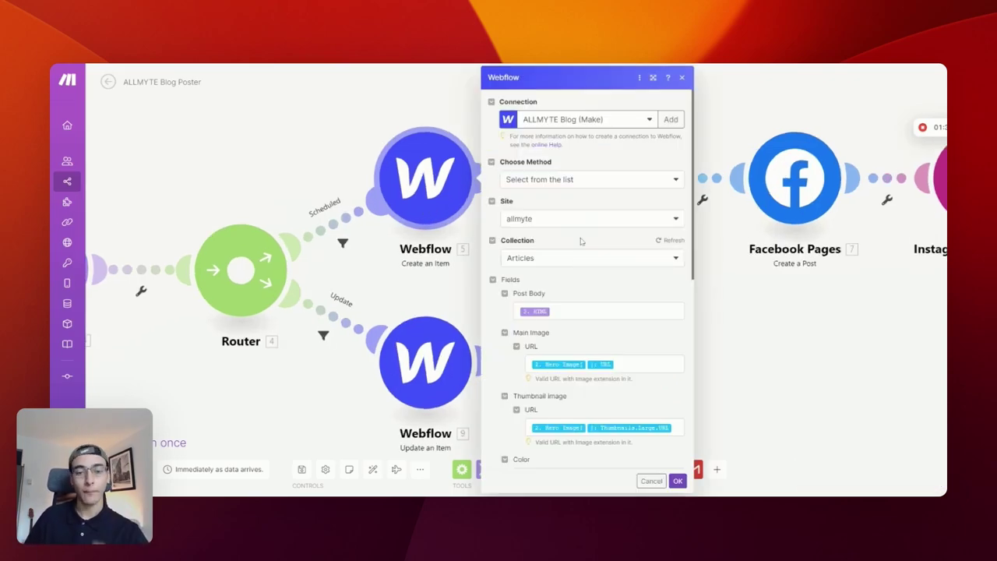
scroll(598, 186, down, 3)
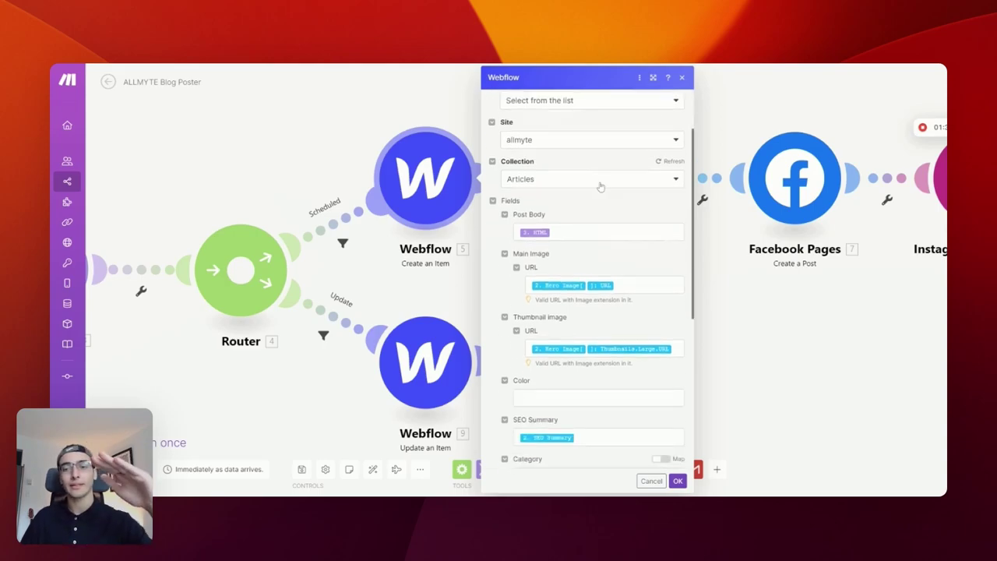
scroll(598, 281, down, 2)
scroll(598, 280, up, 2)
Inspect the Post Body and Main Image URL mappings, expanding the Airtable Hero Image and Thumbnails variables
click(598, 153)
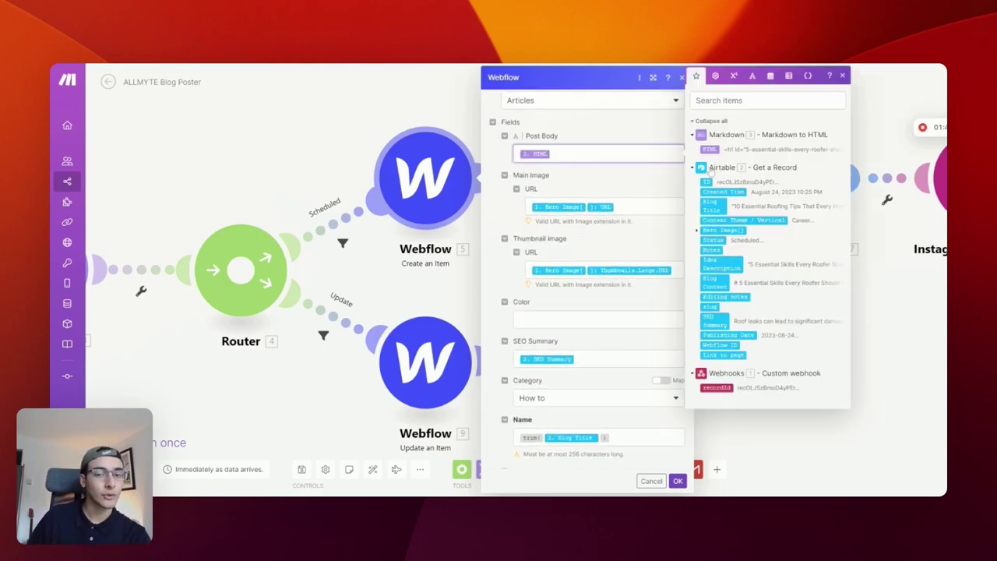
click(623, 206)
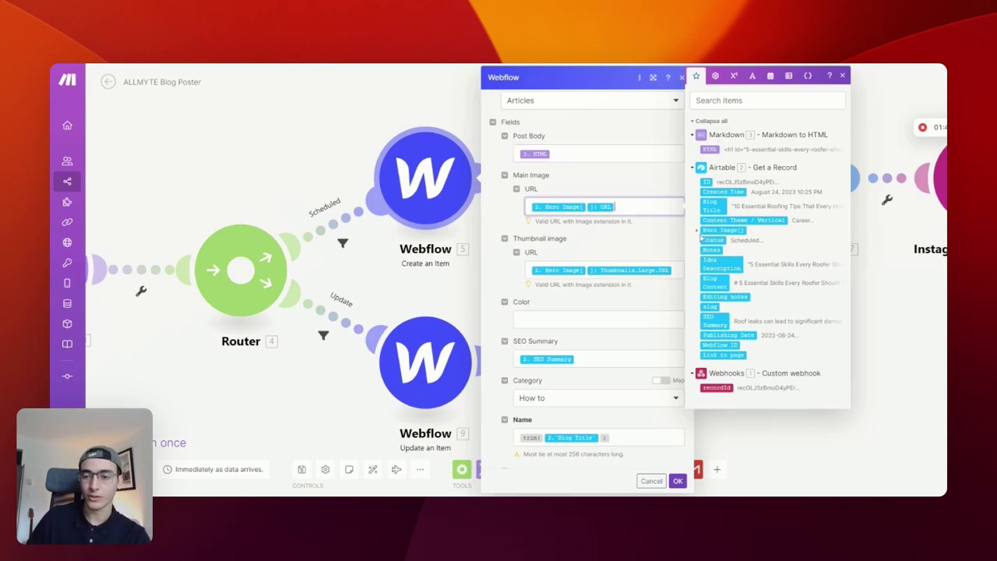
click(700, 236)
click(704, 298)
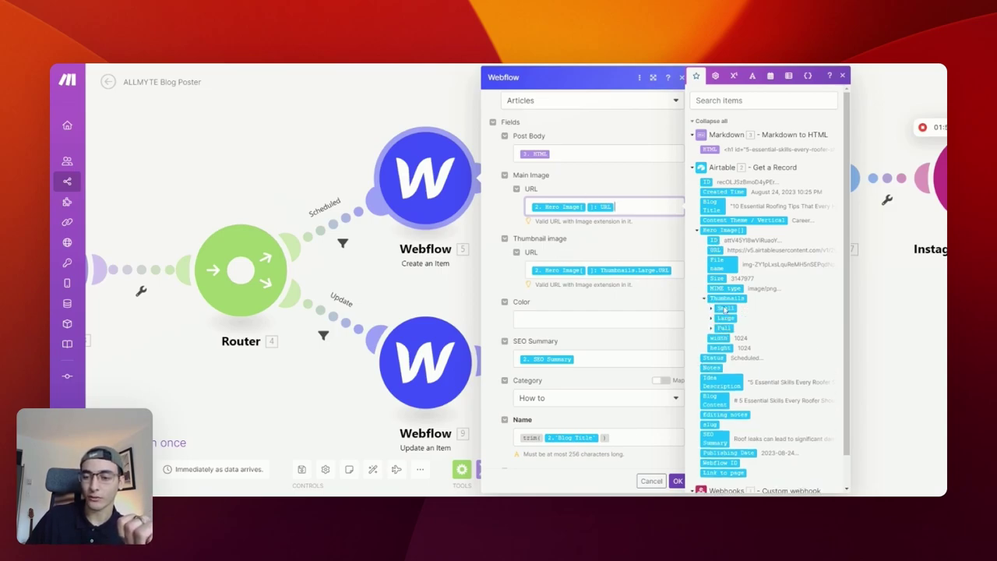
click(615, 318)
Look through the Category options of the Webflow Create an Item module and close the list without choosing another
scroll(616, 327, down, 1)
scroll(615, 327, down, 2)
key(Tab)
click(631, 328)
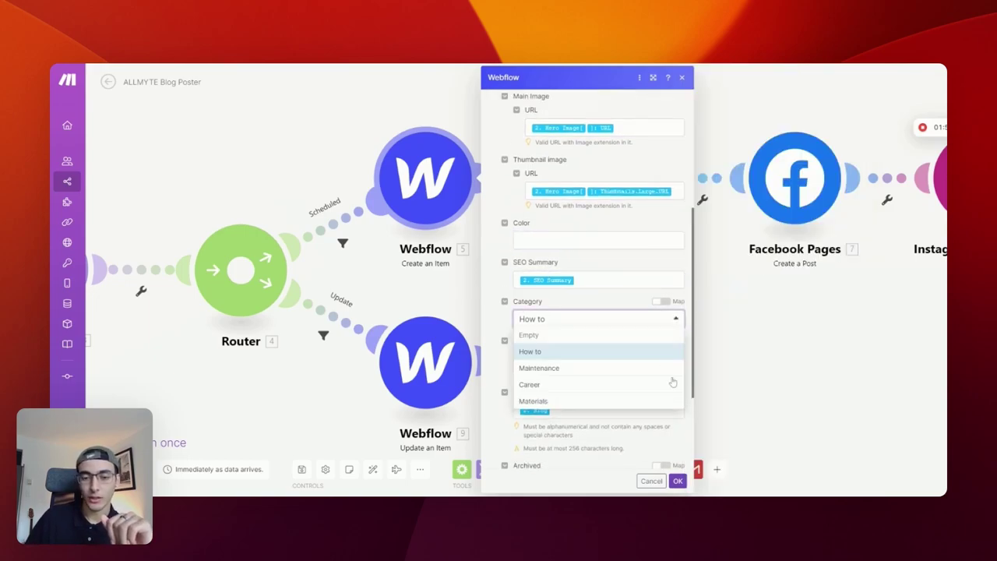
key(Escape)
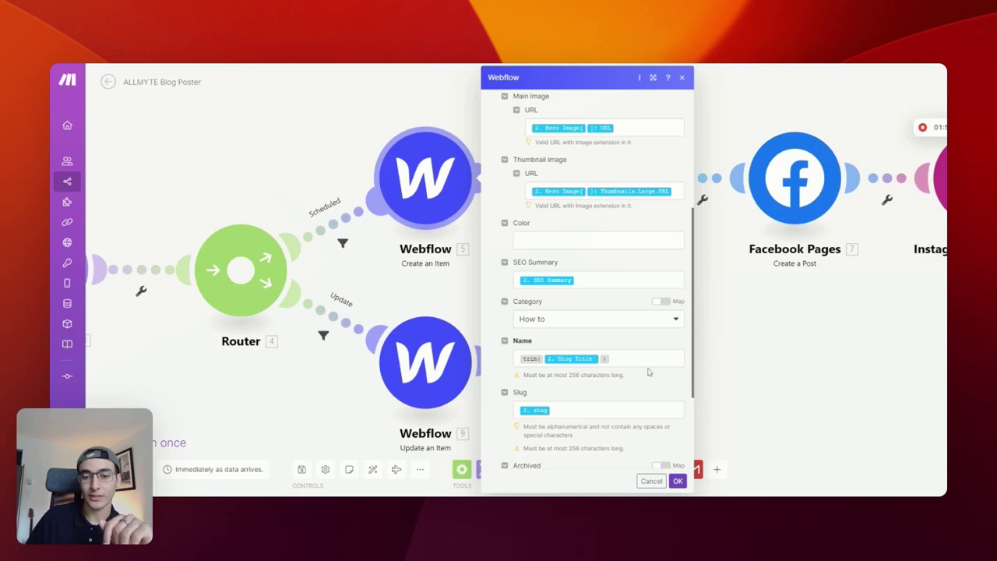
Enable mapping for the Webflow item's Category, check the Slug mapping, and save the module
scroll(690, 222, down, 3)
click(662, 222)
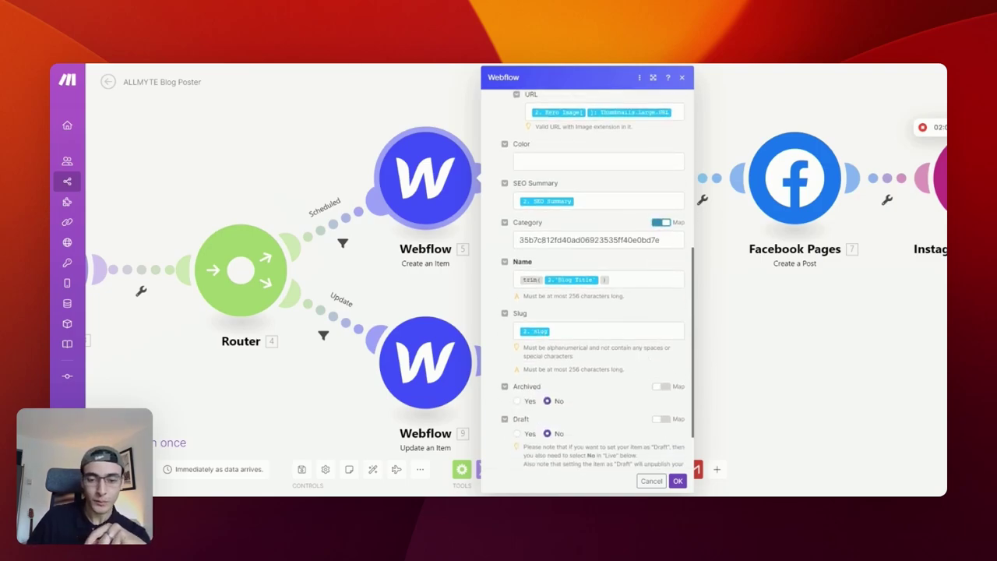
click(600, 331)
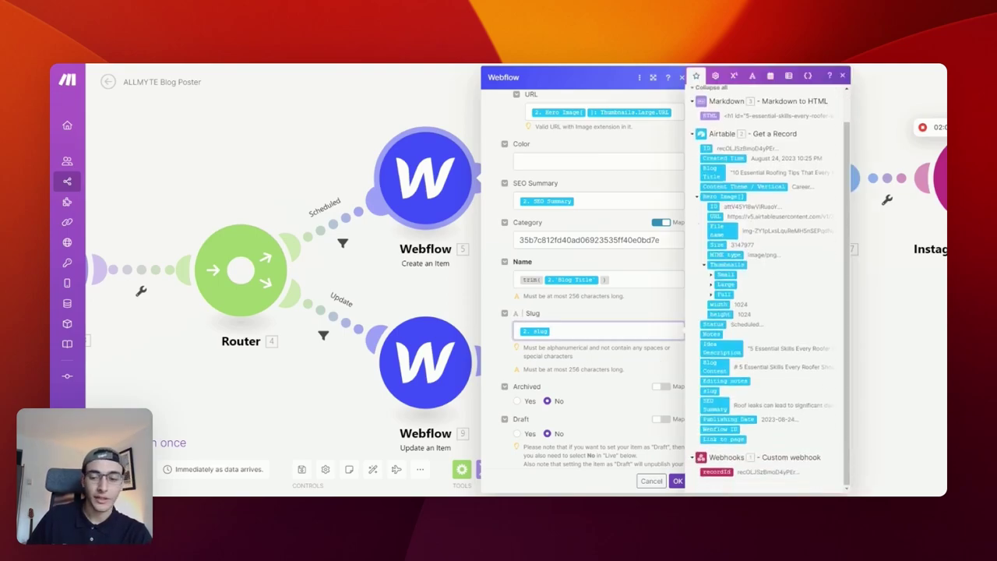
click(503, 368)
click(677, 481)
Review the Airtable Update a Record module on the Scheduled route, focusing on its Published status, and close its settings
drag(779, 403, 597, 412)
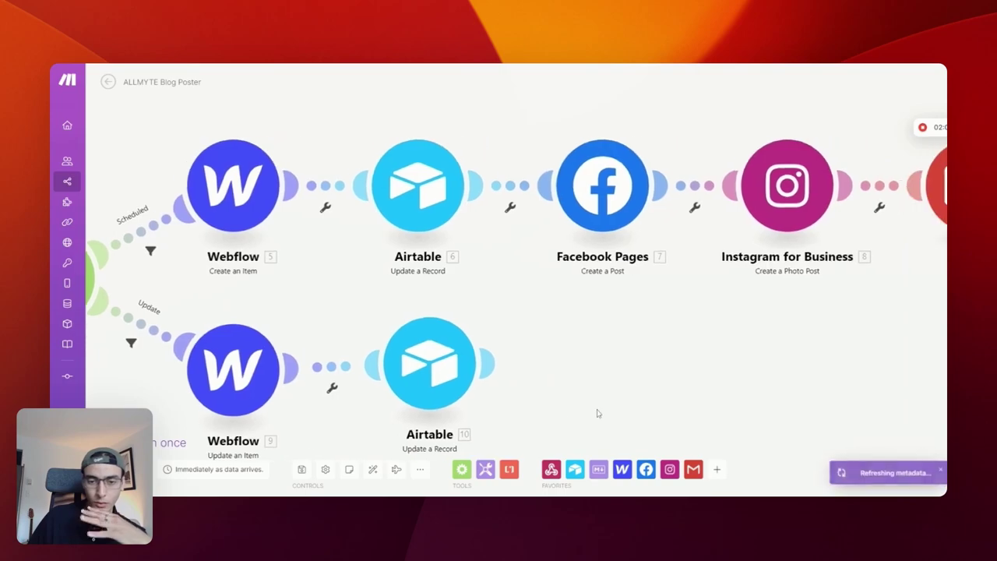
click(433, 177)
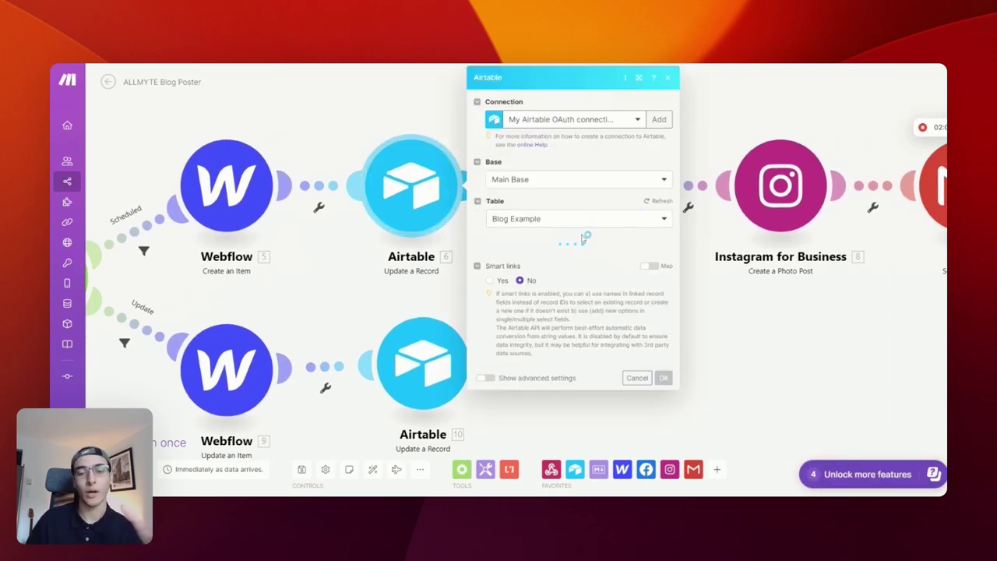
scroll(640, 234, down, 2)
scroll(641, 234, down, 2)
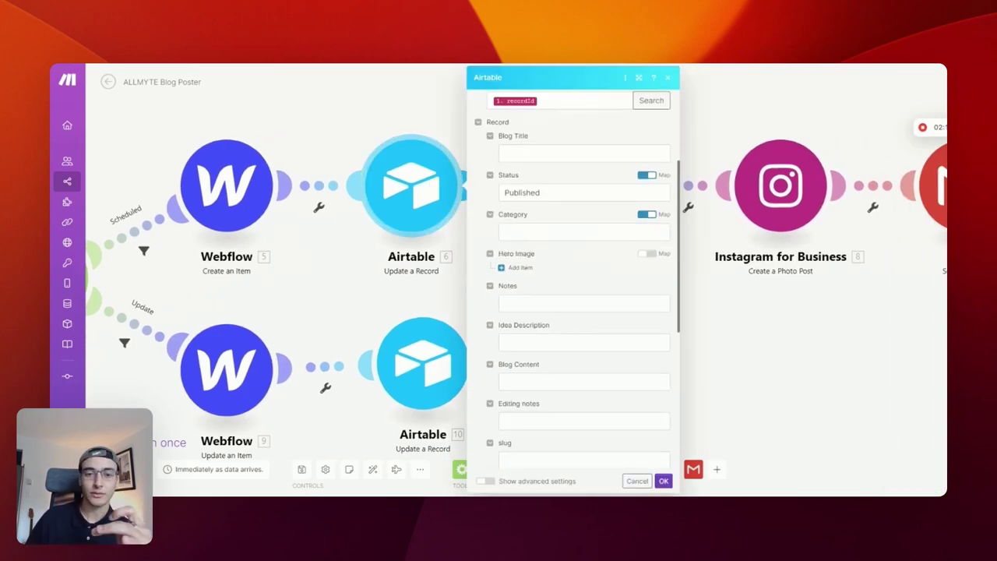
click(584, 192)
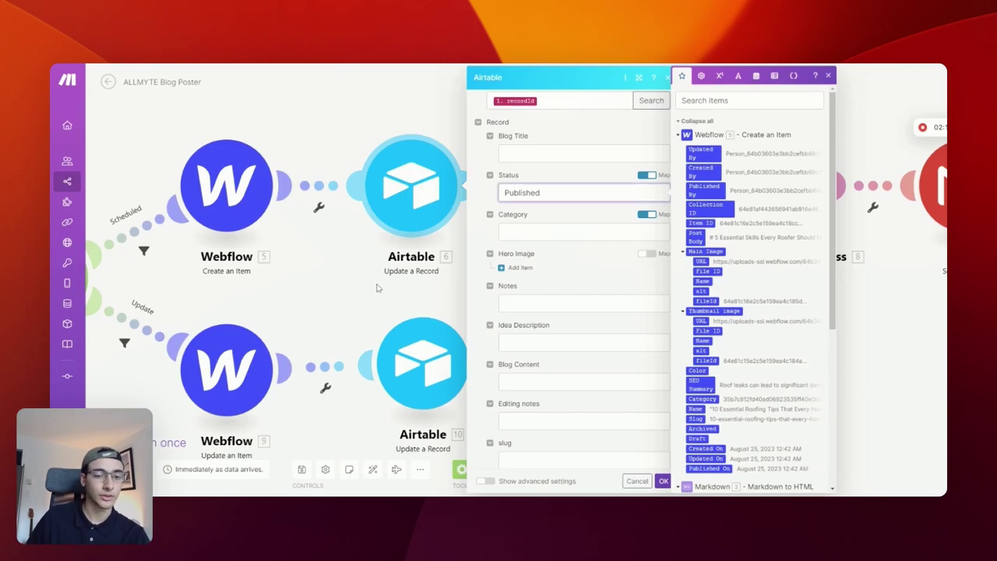
click(378, 289)
Review the page, message and link fields of the Facebook Pages Create a Post module, and close its settings
click(592, 176)
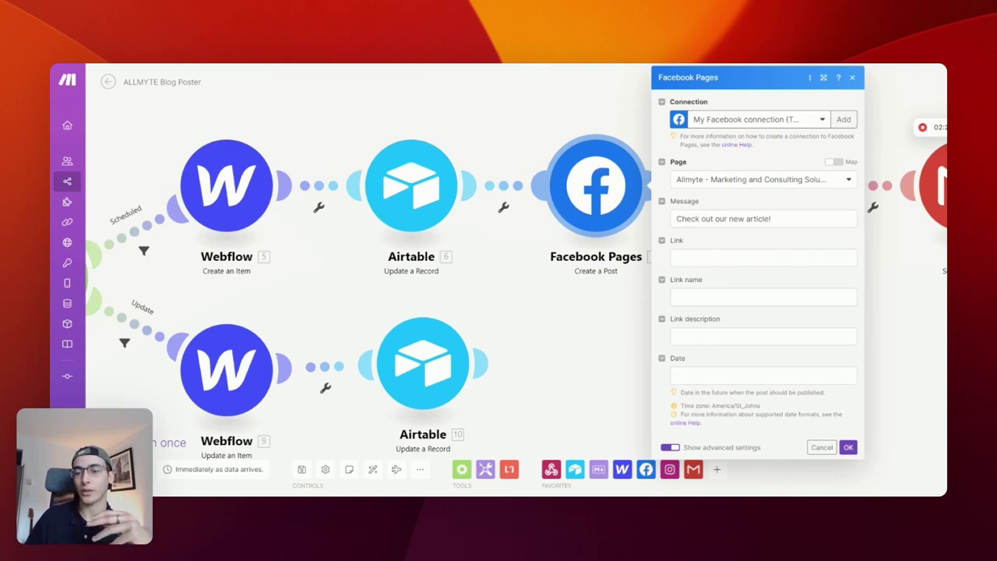
click(748, 257)
click(465, 297)
Review the Instagram module's photo URL and caption and the Gmail module's recipient, subject and content, closing each one's settings
drag(863, 327, 522, 328)
click(461, 209)
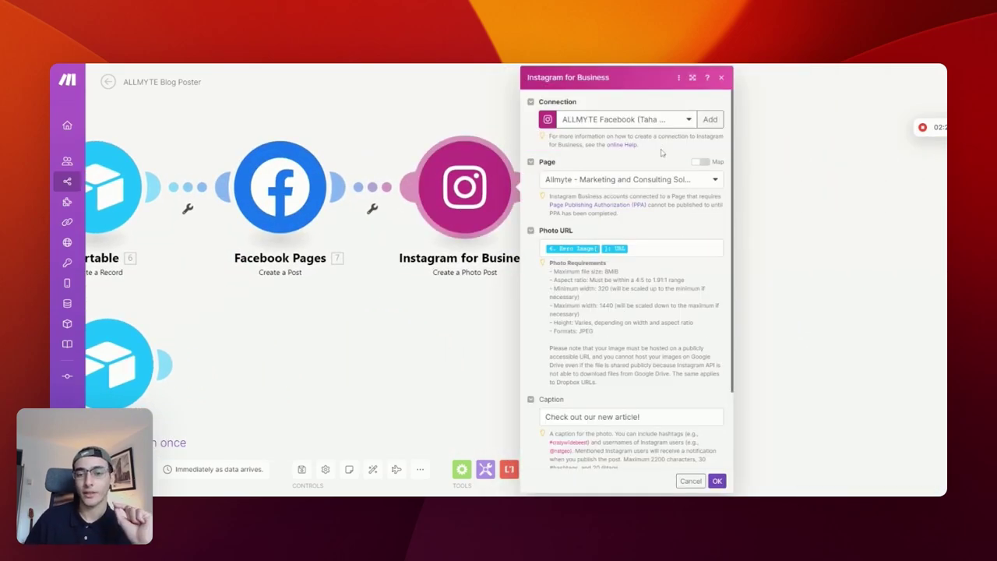
scroll(620, 348, down, 2)
click(806, 316)
click(660, 181)
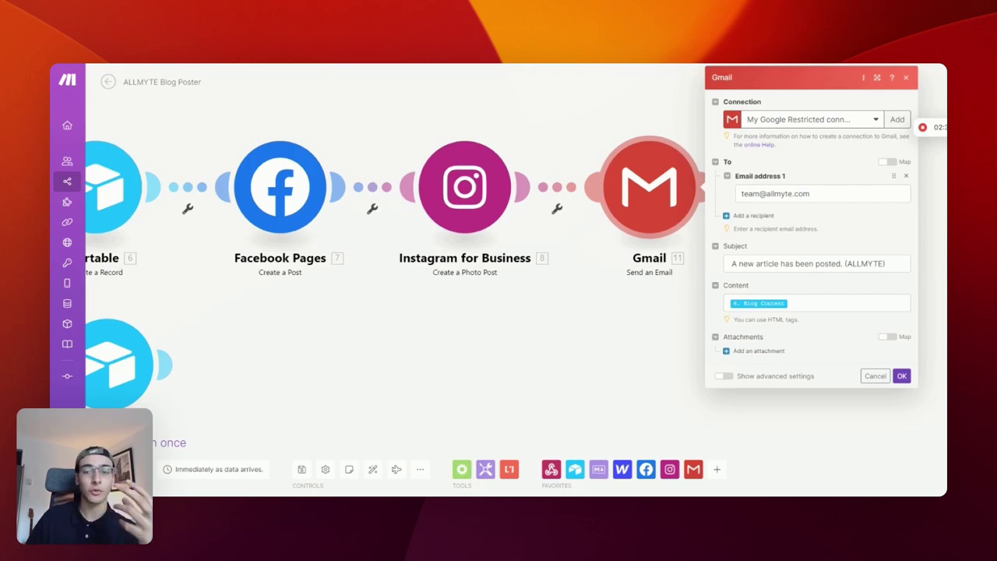
click(901, 375)
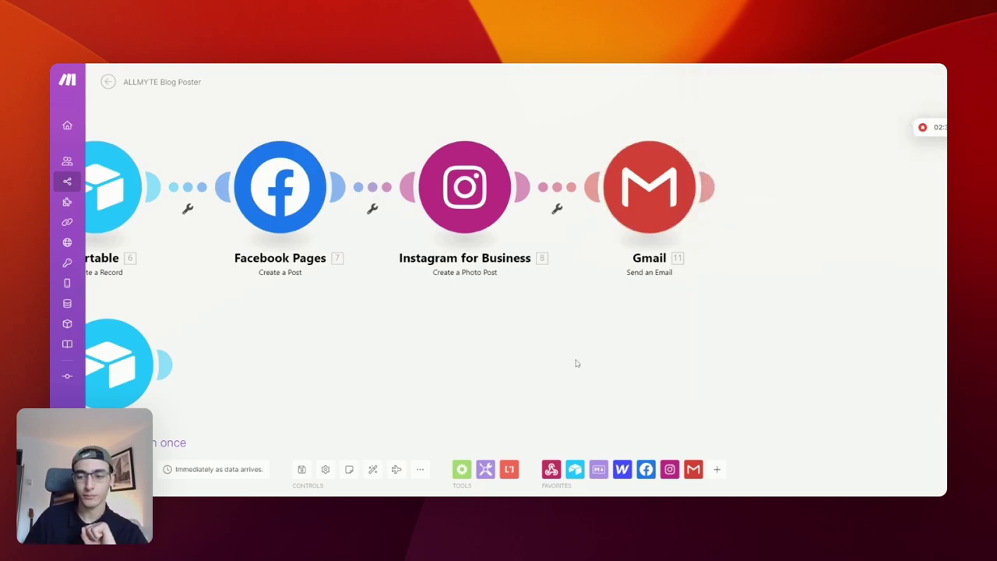
drag(587, 361, 701, 352)
drag(865, 314, 864, 383)
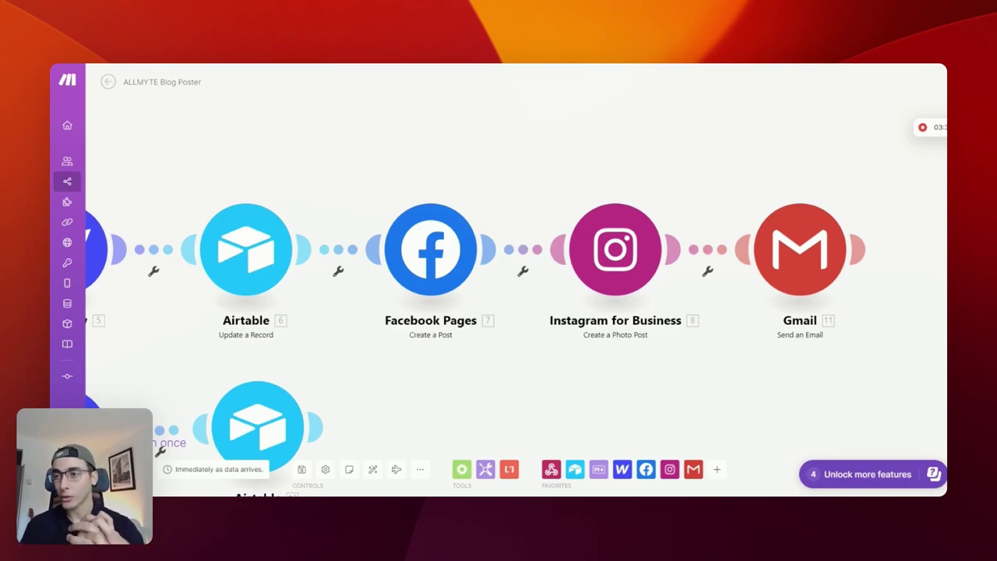
scroll(641, 329, down, 3)
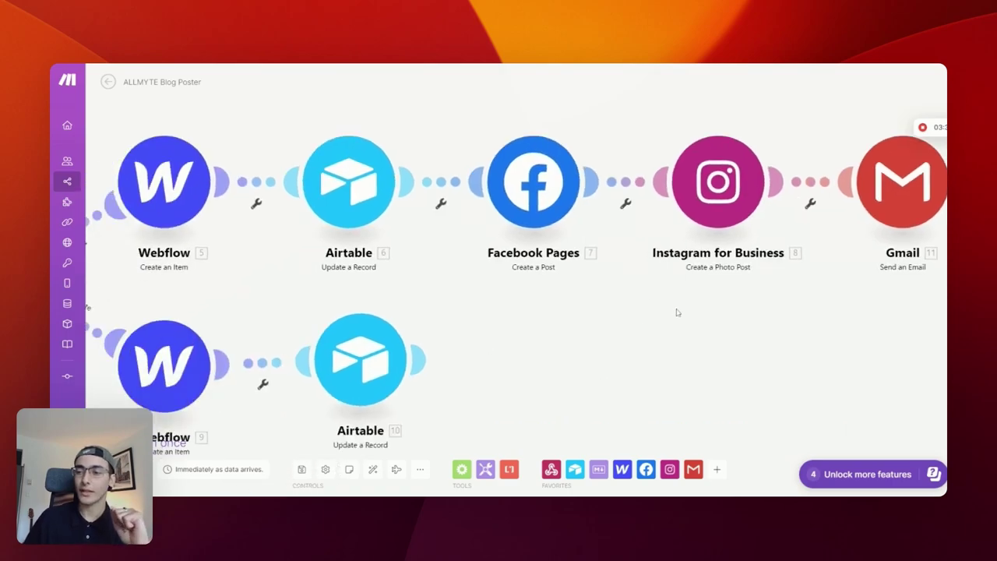
drag(722, 367, 663, 308)
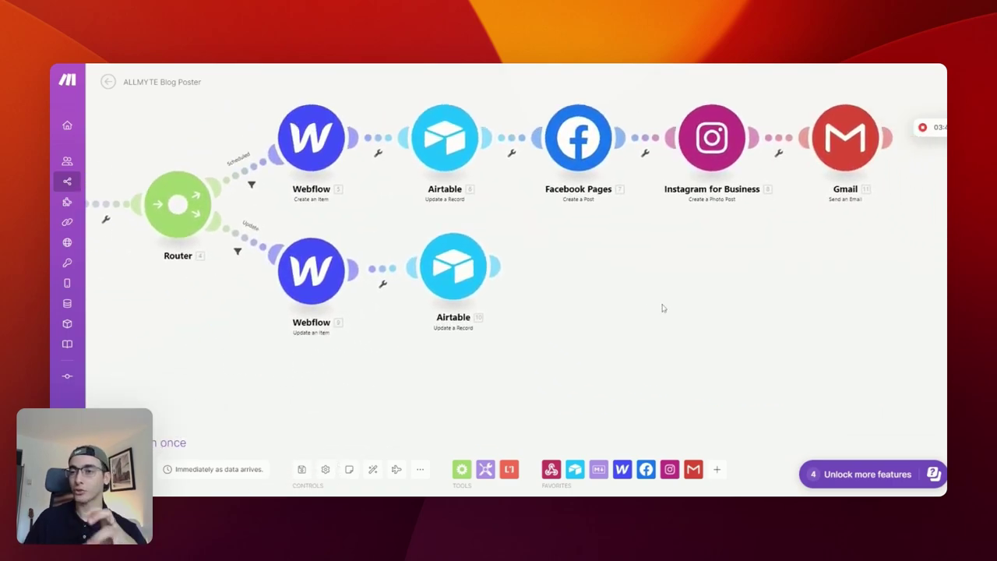
drag(204, 328, 259, 184)
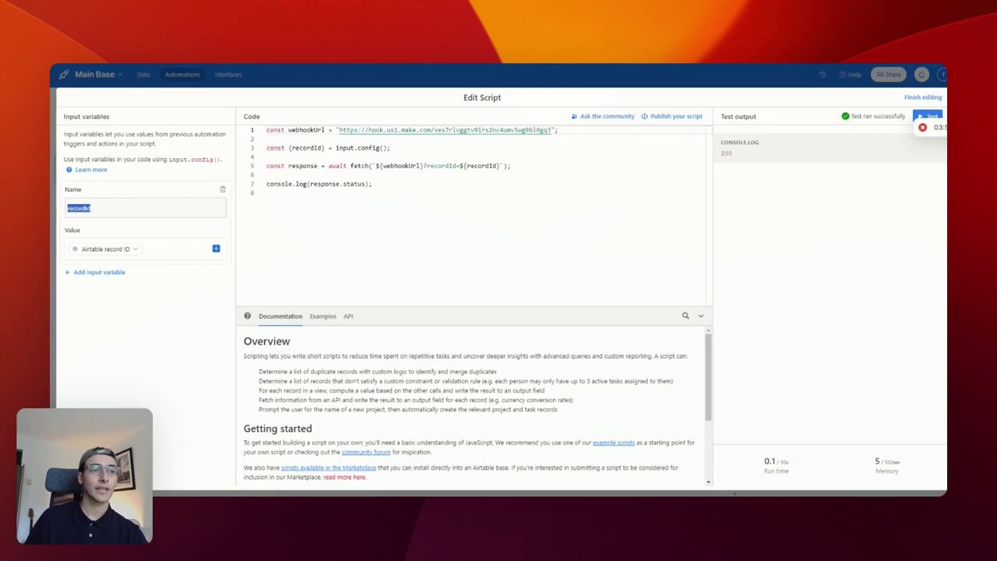
Close the publish automation's script editor in Airtable and open the Blog Example table's To be published view
click(170, 74)
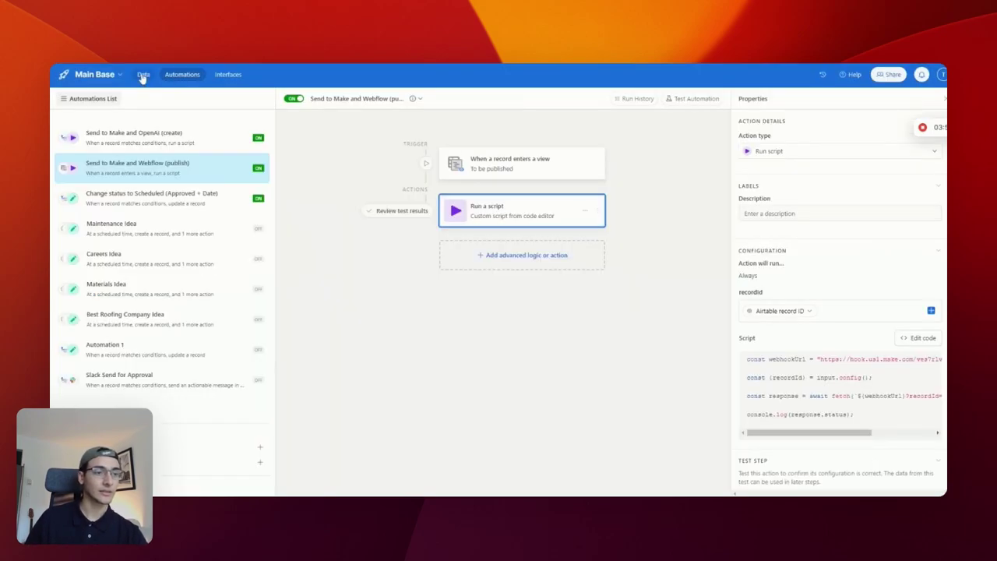
click(141, 74)
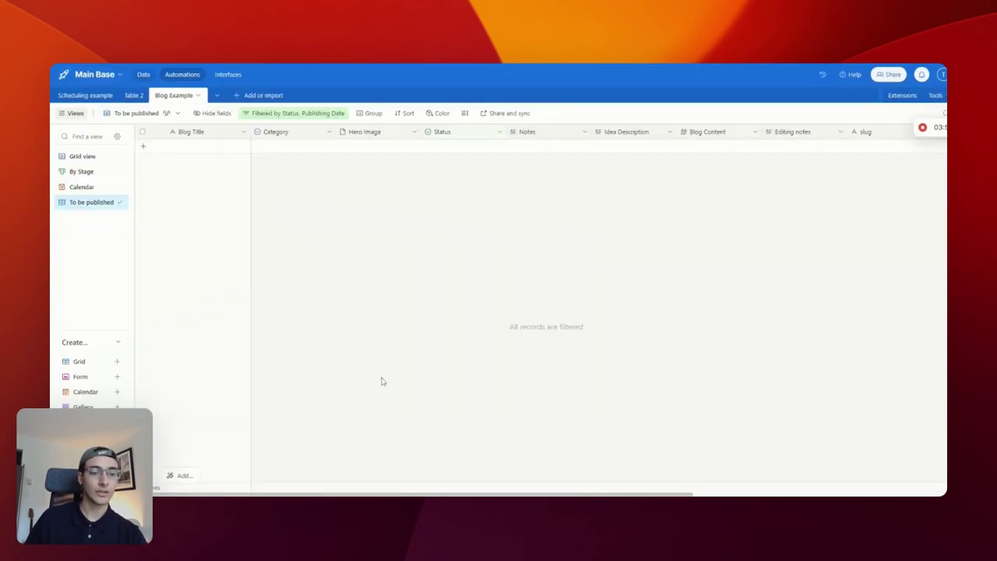
Open the Grid view of the Blog Example table
click(83, 157)
click(327, 226)
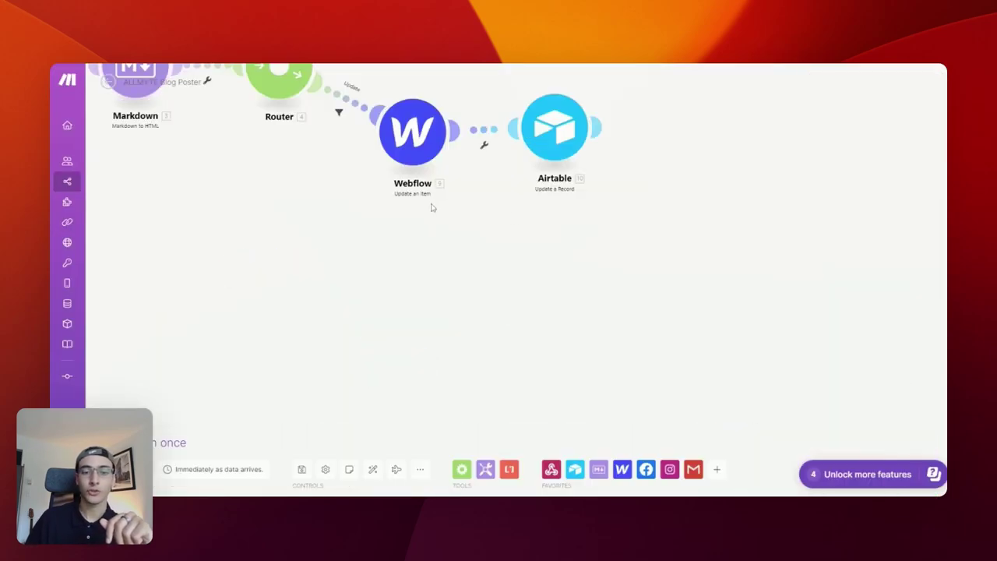
Review the Update route's Webflow Update an Item and Airtable Update a Record modules in Make, closing each one's settings
click(405, 116)
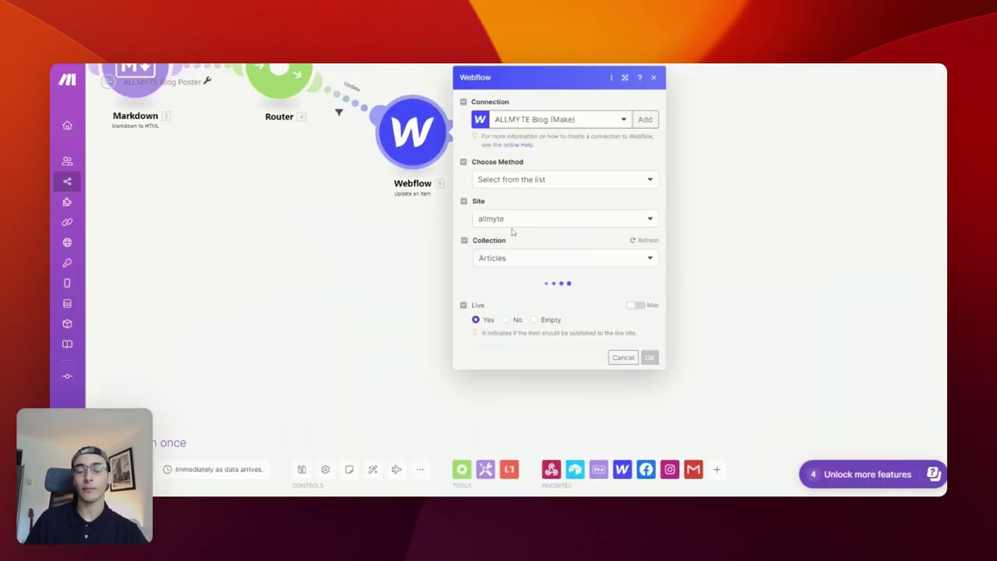
click(417, 294)
click(561, 138)
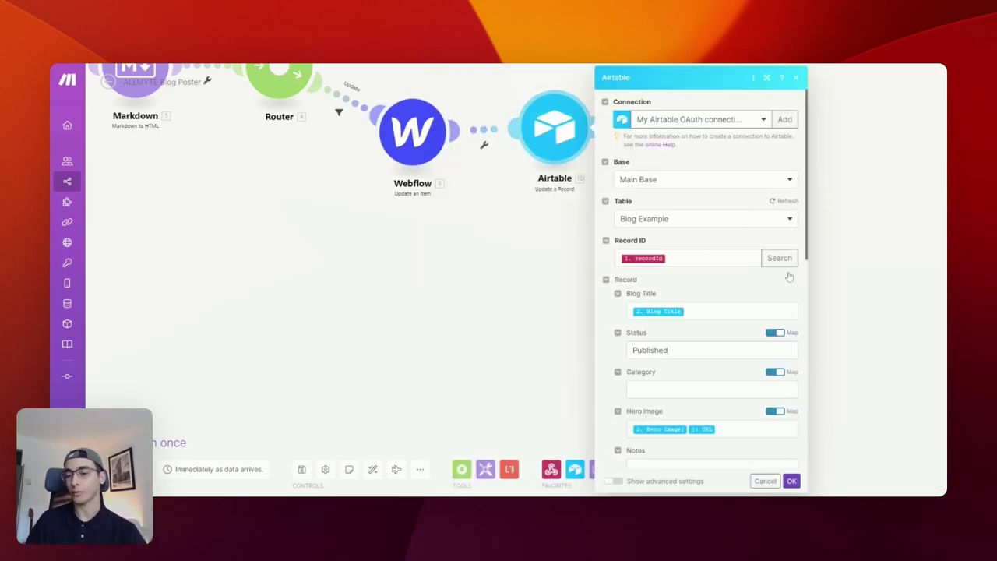
scroll(714, 194, down, 2)
click(856, 226)
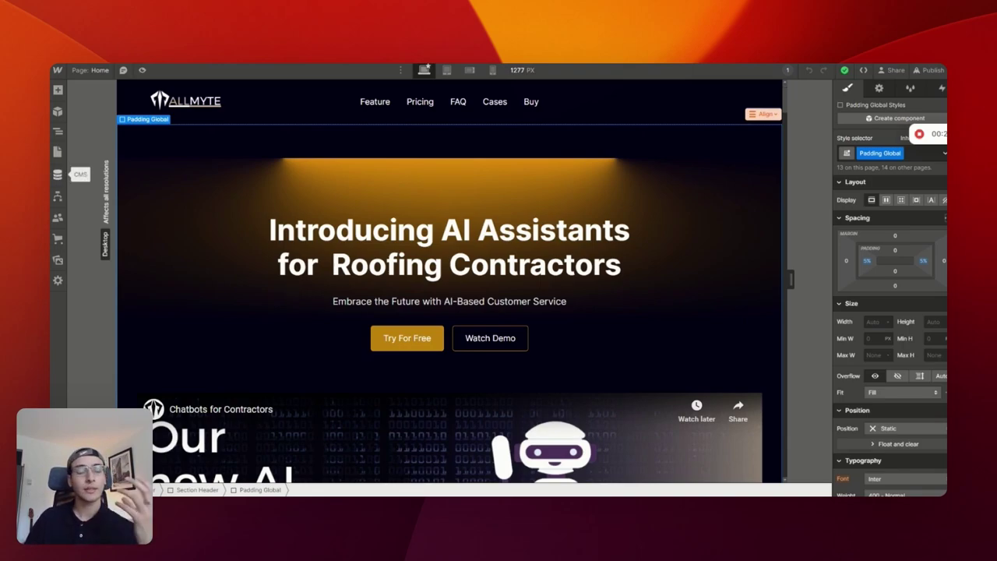
Open the Articles collection in the Webflow CMS and open the article "# Don't Wait! Act Now - 5 Signs Your Roof Needs Repairs"
click(58, 175)
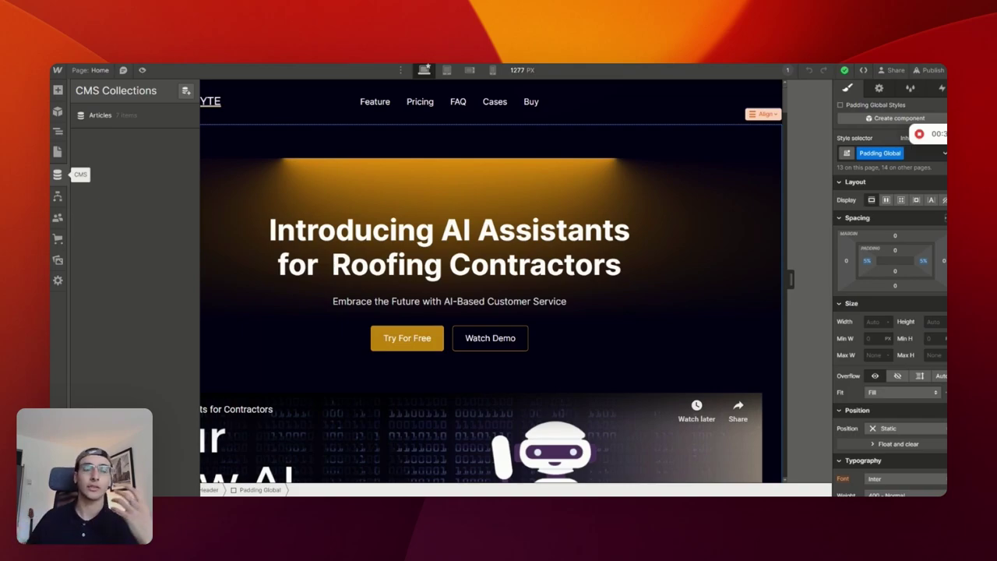
click(122, 123)
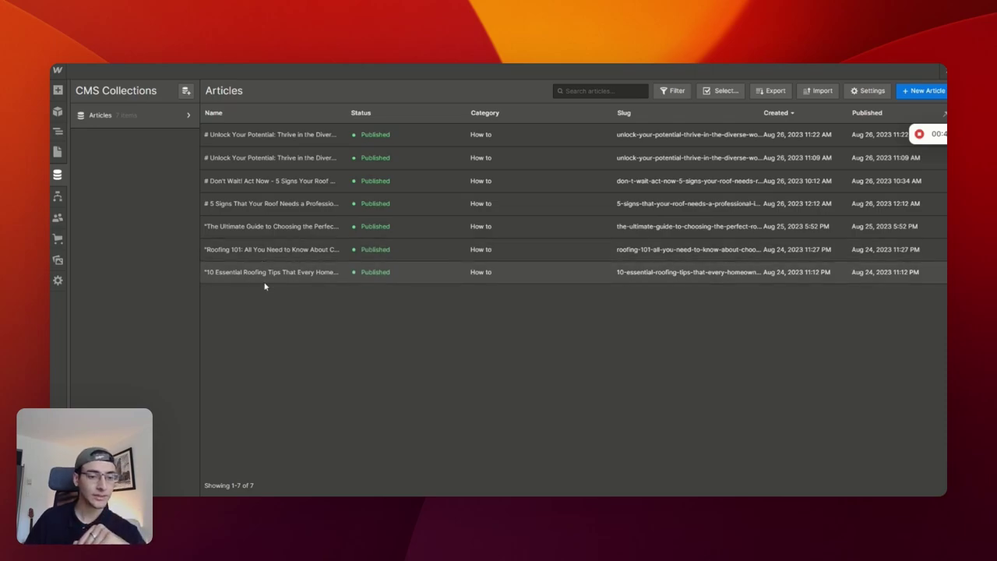
click(293, 184)
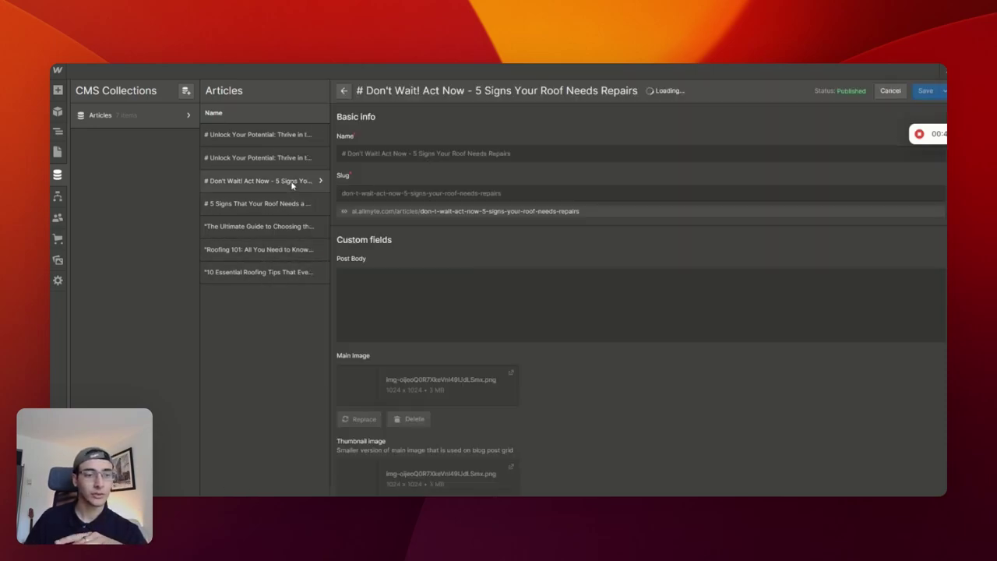
Review the article's name, slug, post body, images, SEO summary and category, and return to the Articles list
scroll(618, 166, down, 3)
scroll(617, 166, down, 5)
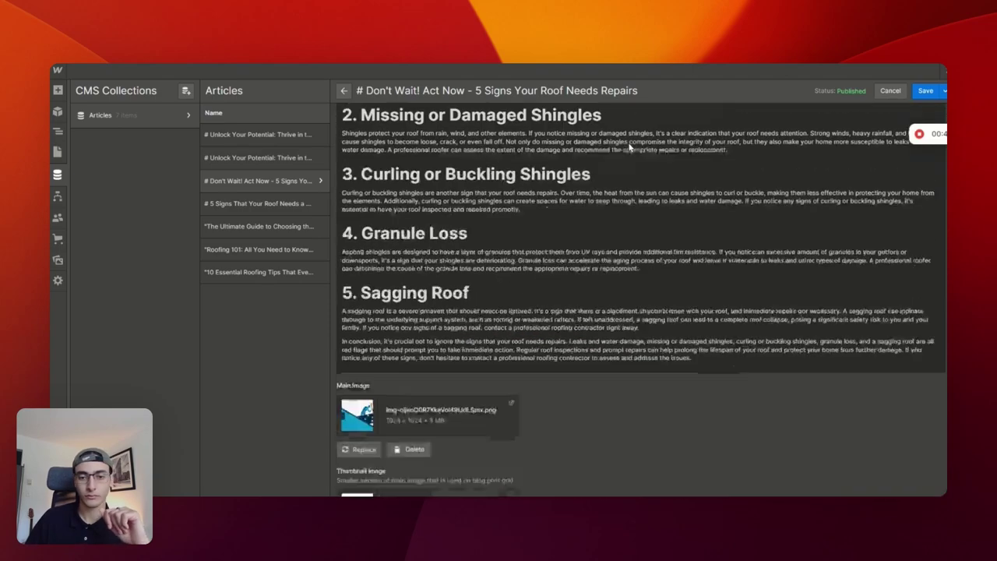
scroll(874, 143, up, 6)
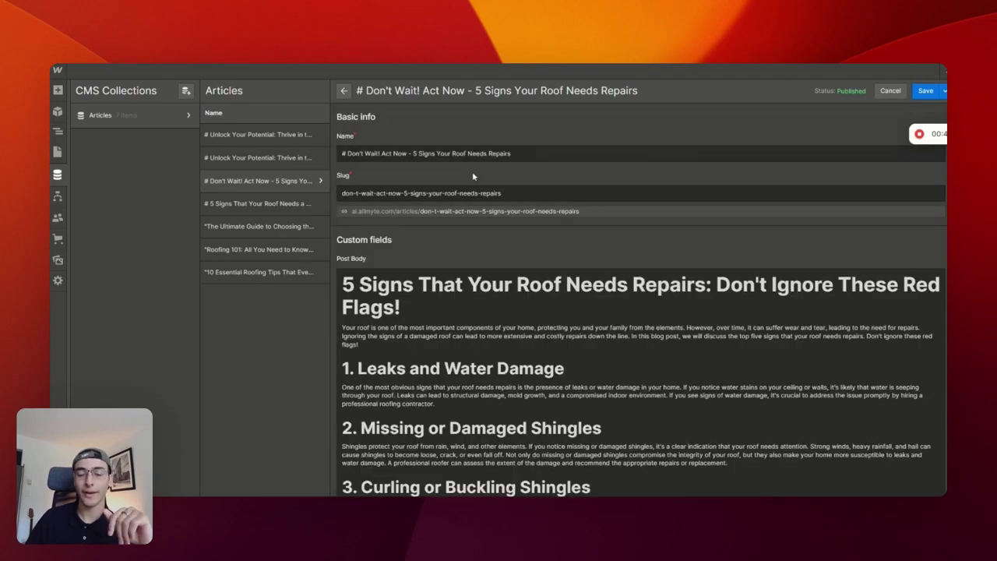
scroll(641, 315, down, 3)
scroll(530, 290, down, 10)
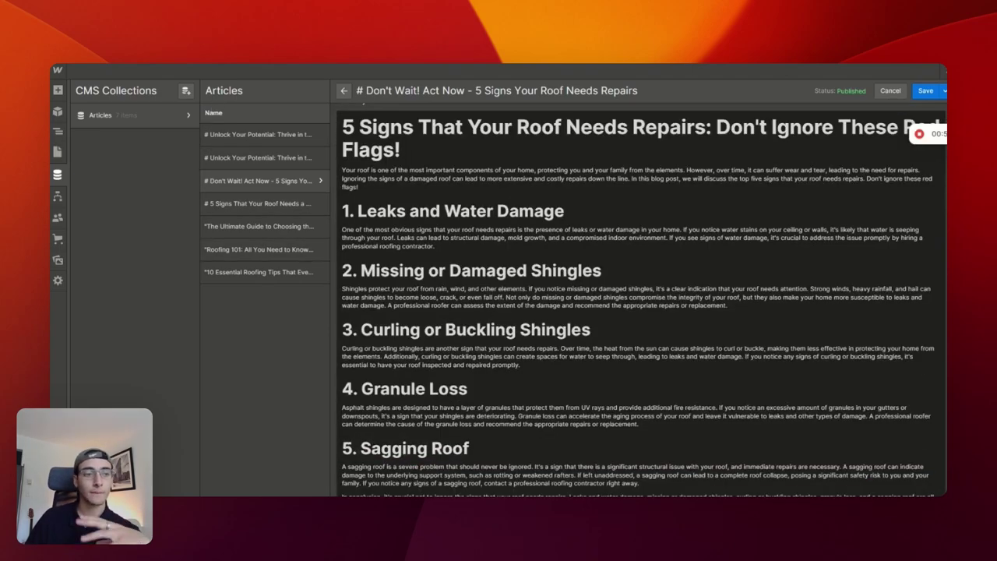
scroll(531, 290, down, 1)
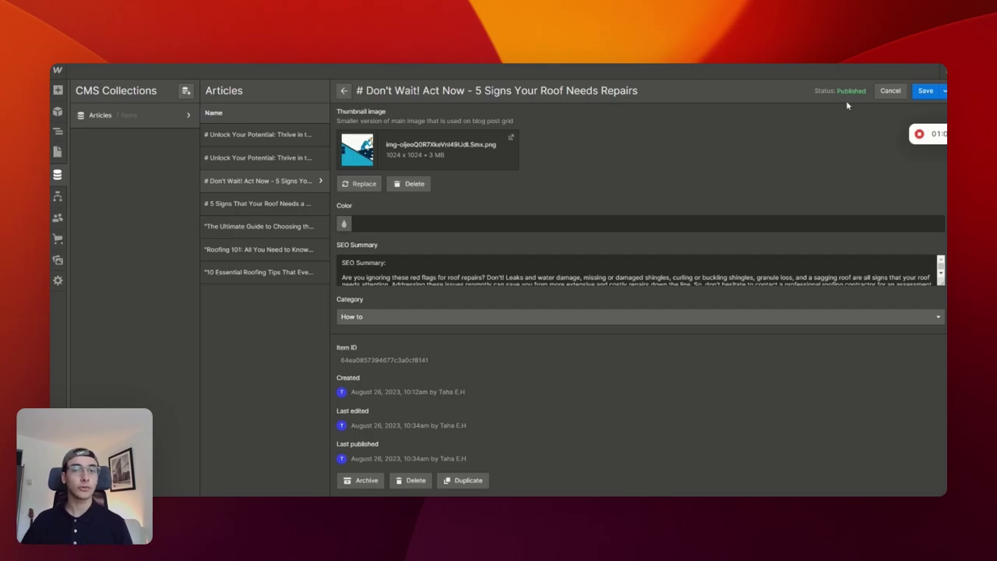
key(Escape)
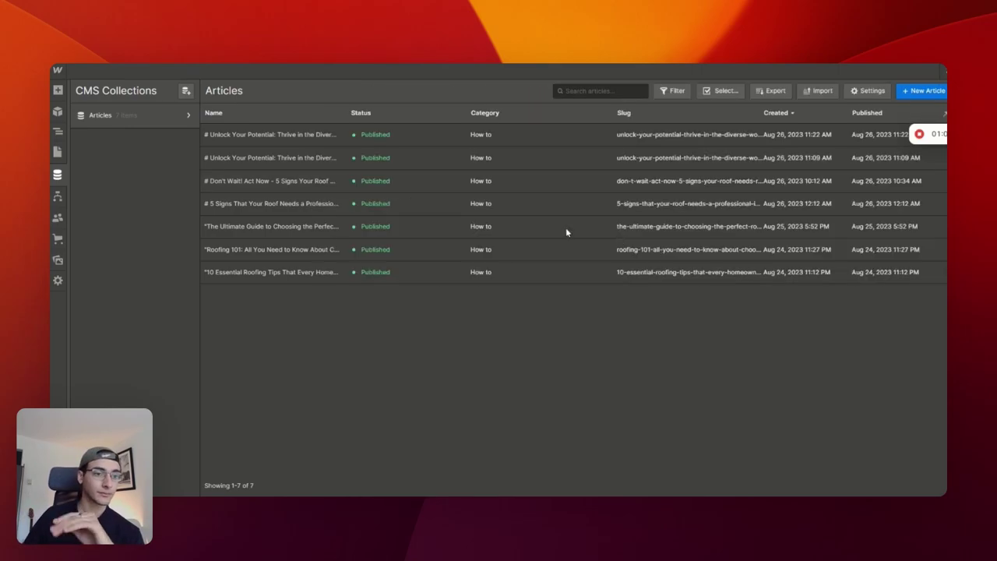
Open the Articles Template page and set the display of the section holding the main image and title, and of its container, to Flex
click(57, 151)
click(117, 329)
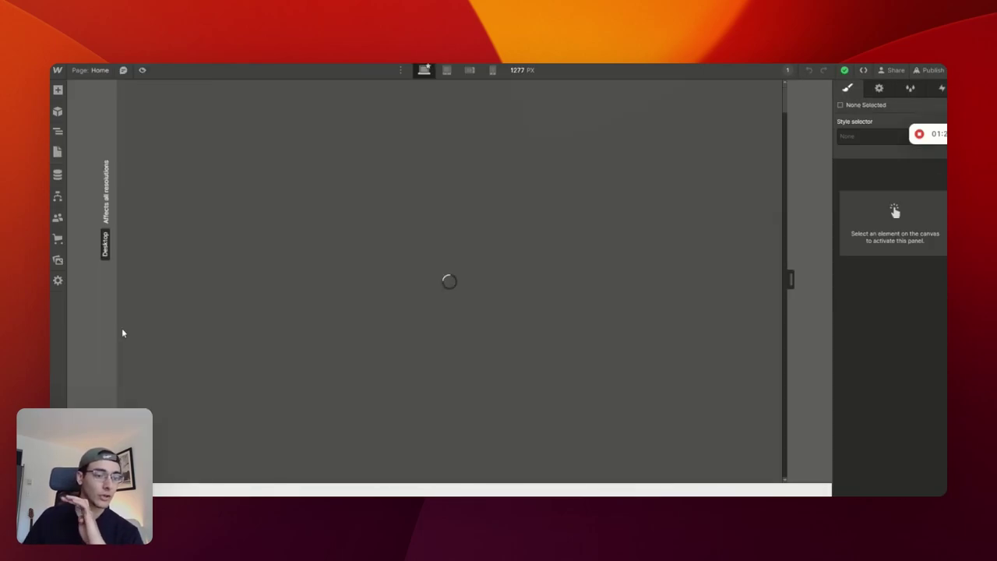
click(732, 348)
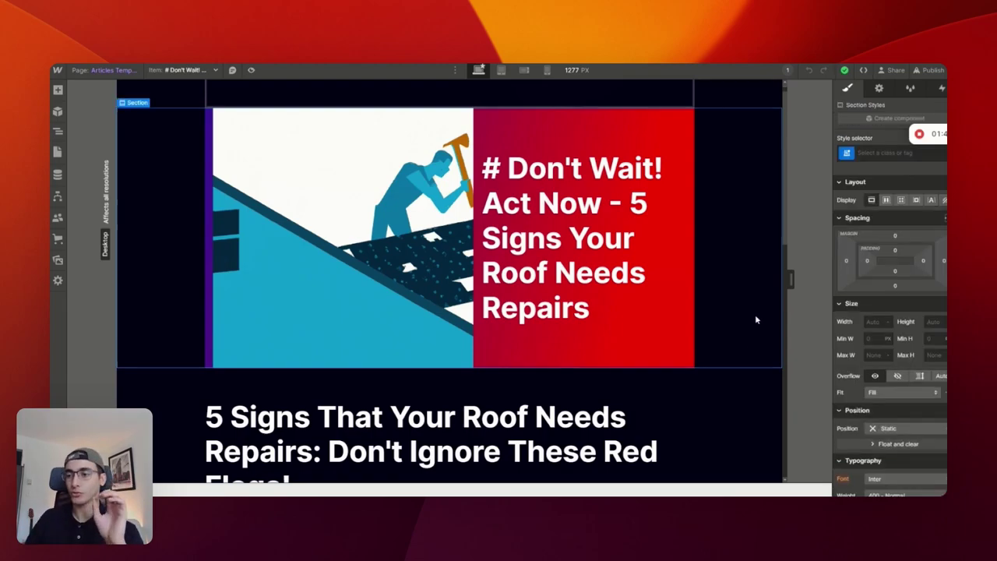
click(887, 200)
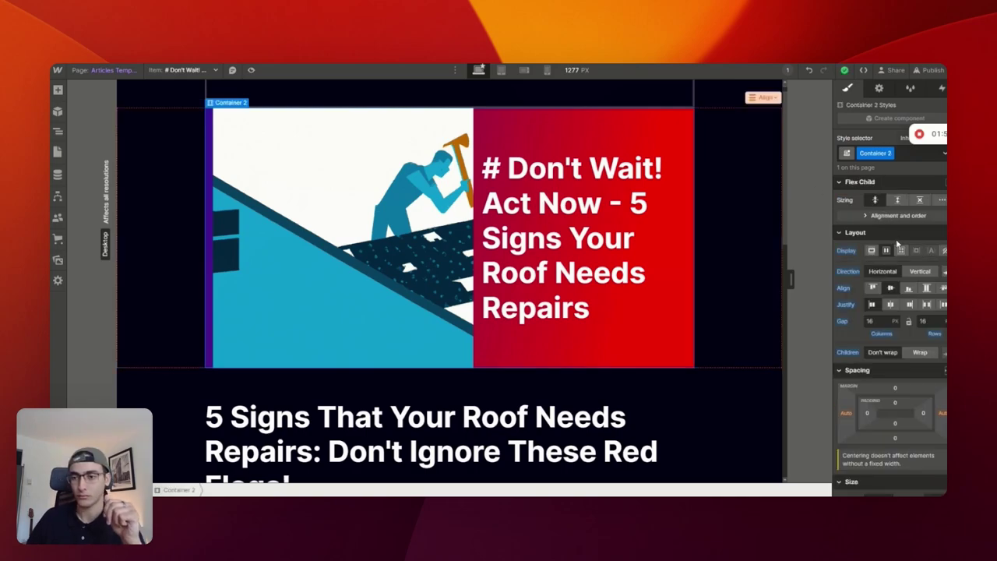
click(885, 250)
click(885, 250)
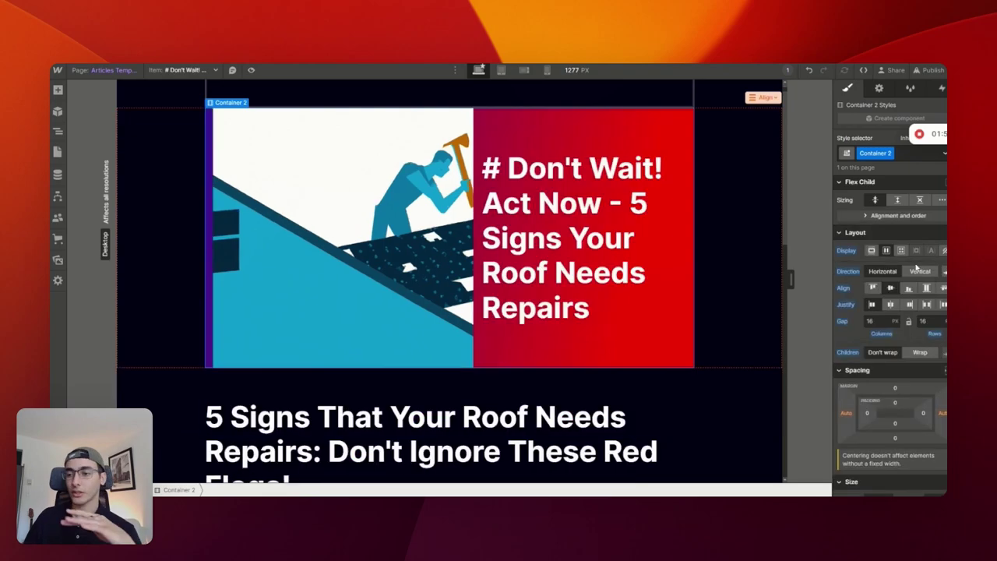
Try to set the background colour of the article body's rich text block to White
scroll(704, 301, down, 10)
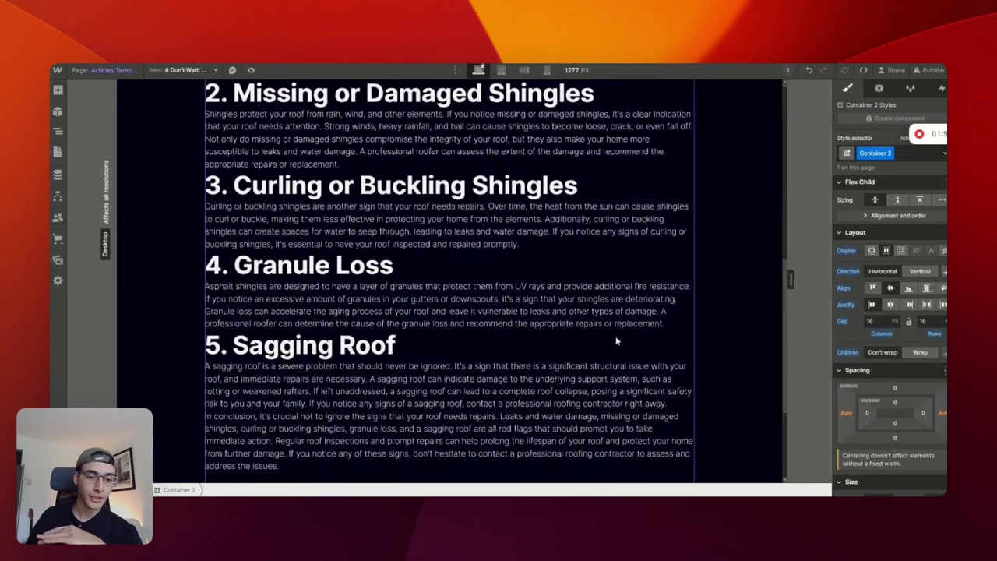
click(627, 348)
scroll(927, 358, down, 3)
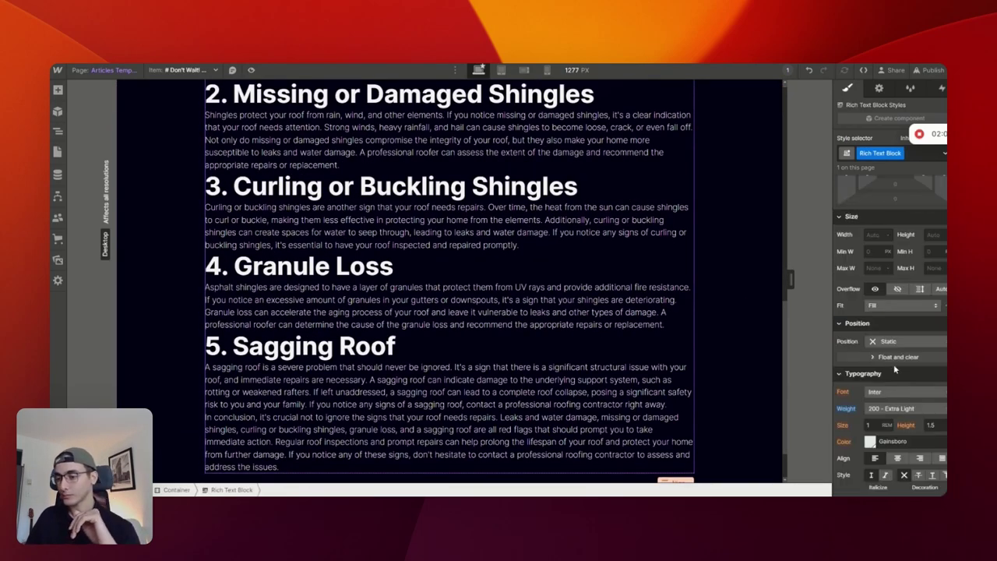
scroll(887, 429, down, 5)
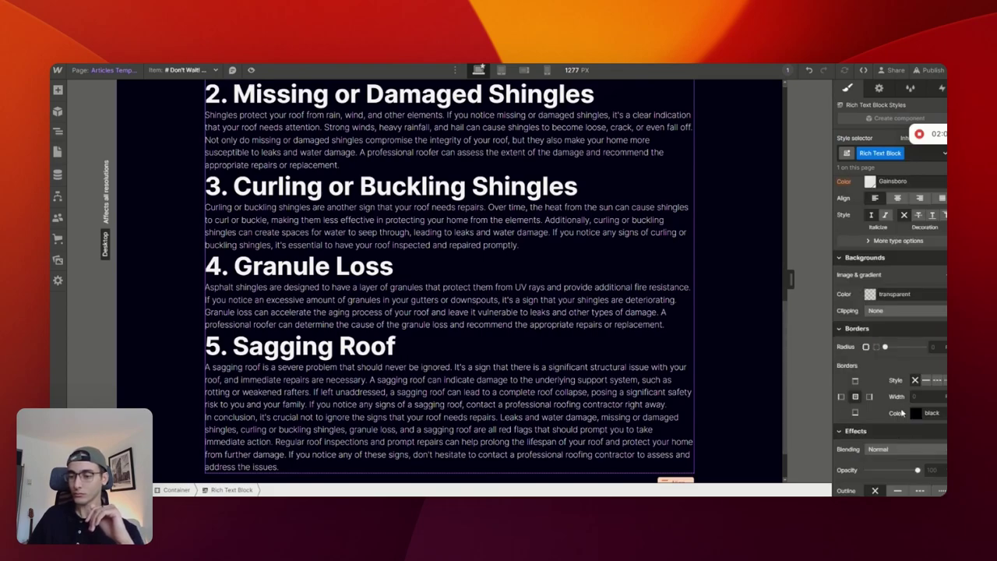
click(870, 295)
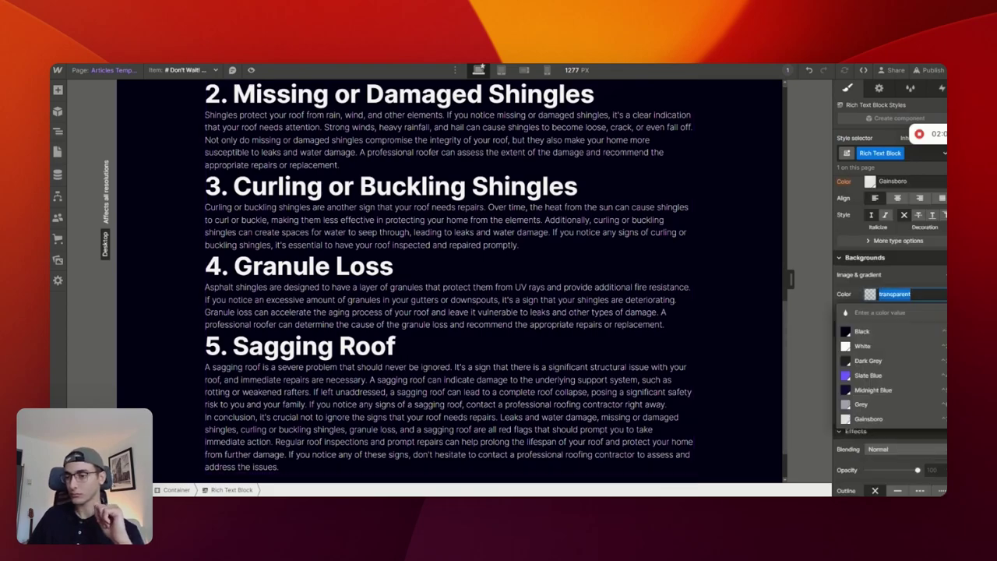
click(866, 345)
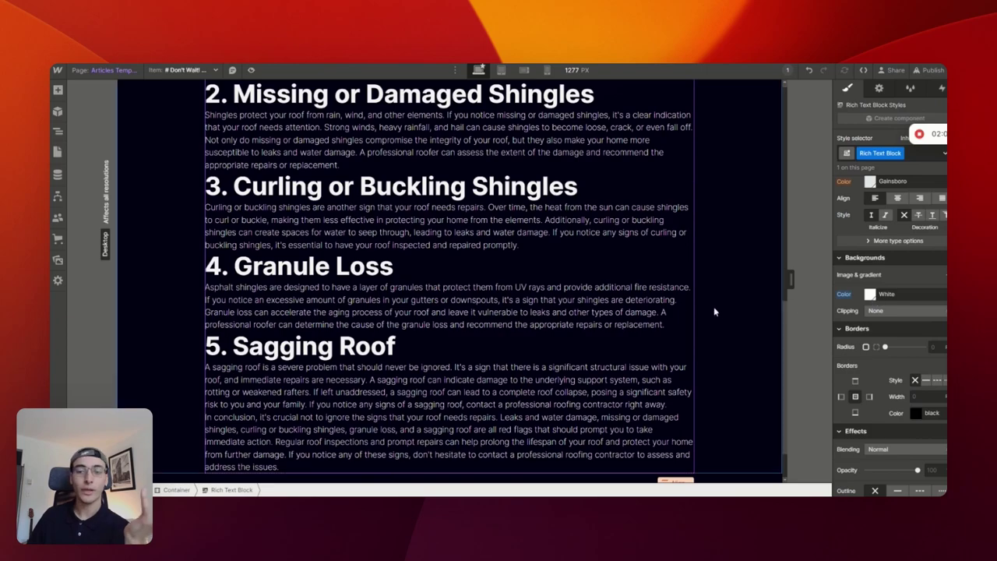
Set the background colour of the section surrounding the article body to #b32121 and look over the template page
click(737, 315)
click(869, 295)
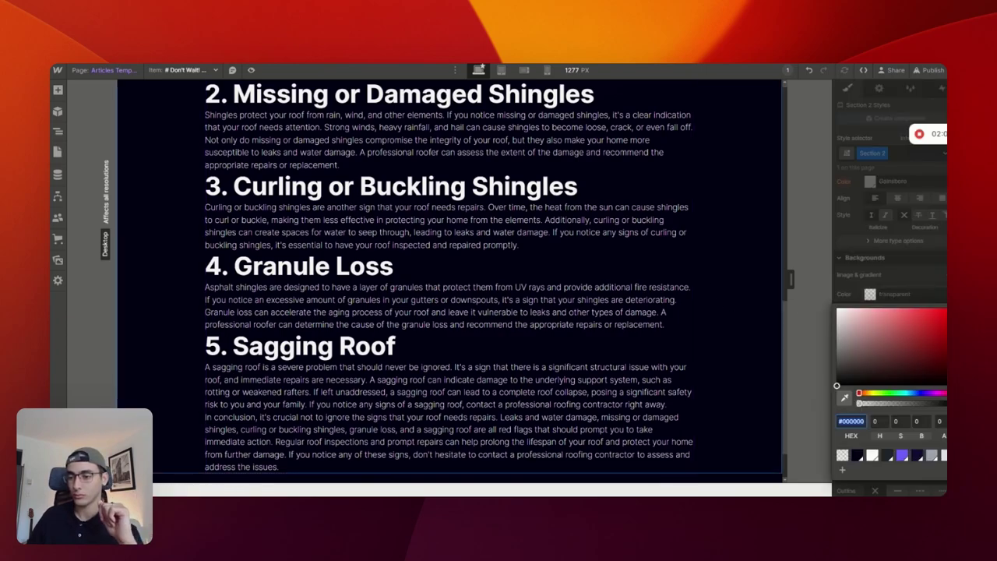
click(931, 331)
scroll(592, 327, up, 6)
scroll(598, 313, down, 3)
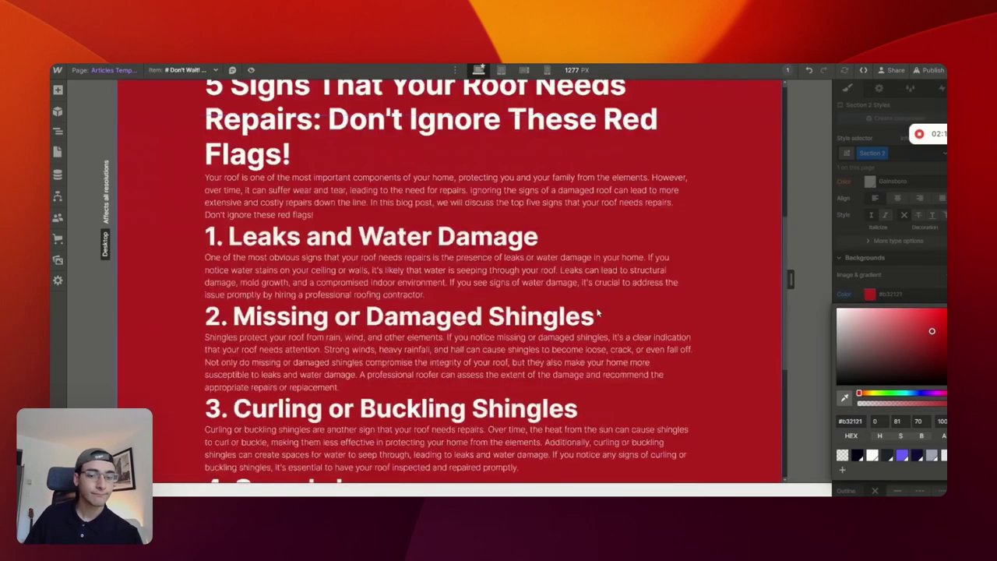
scroll(600, 305, down, 4)
scroll(748, 335, up, 2)
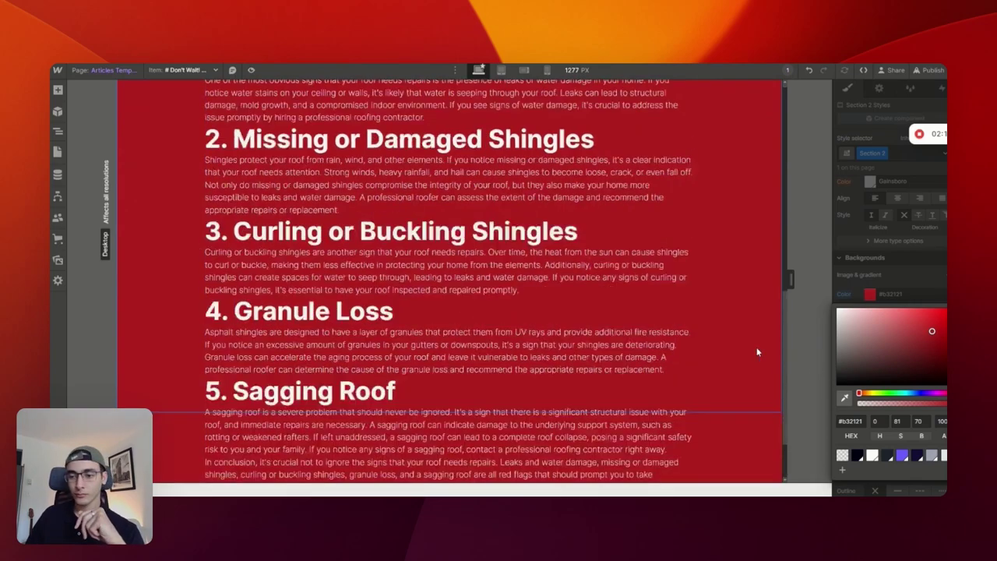
scroll(756, 352, up, 10)
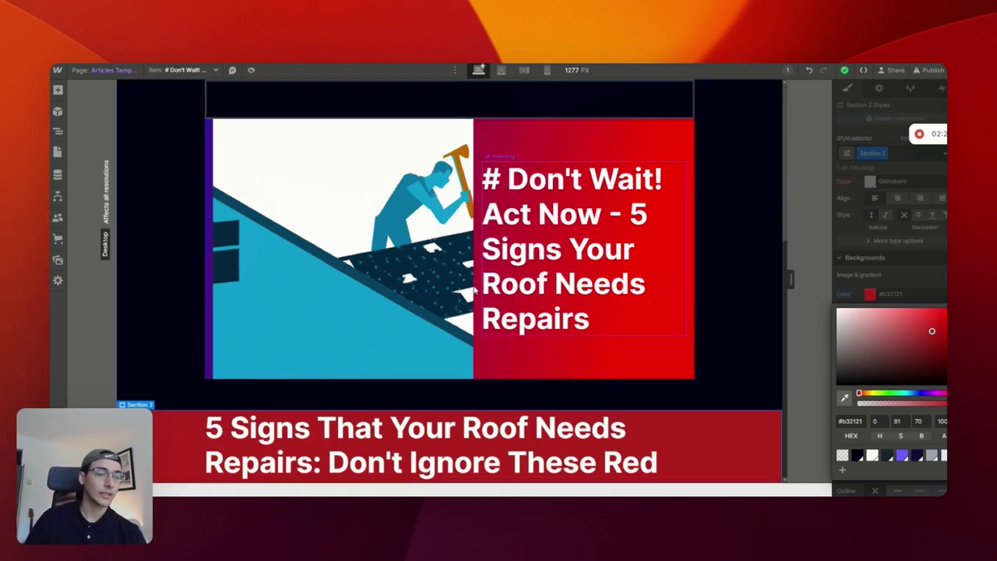
scroll(653, 380, down, 15)
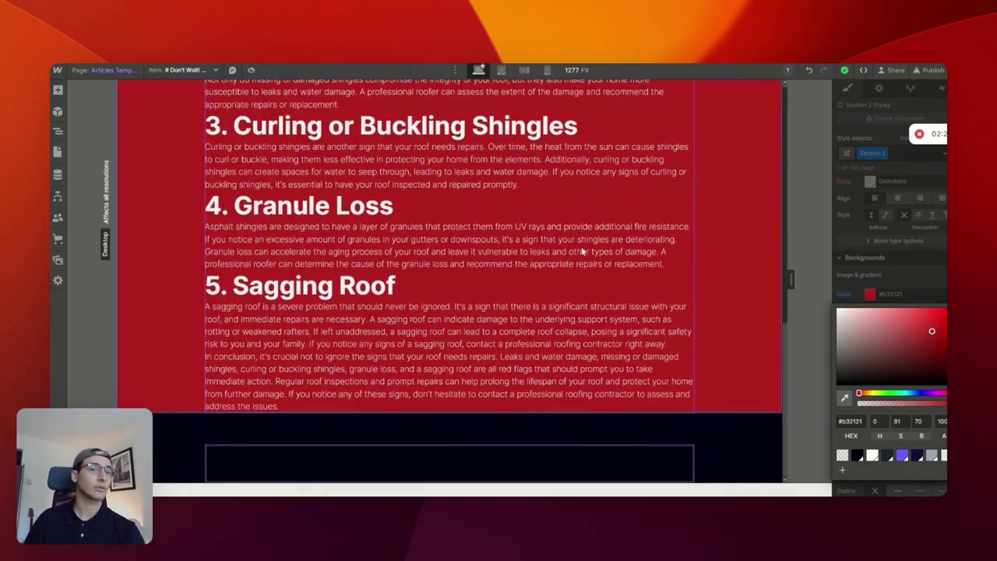
scroll(593, 200, up, 5)
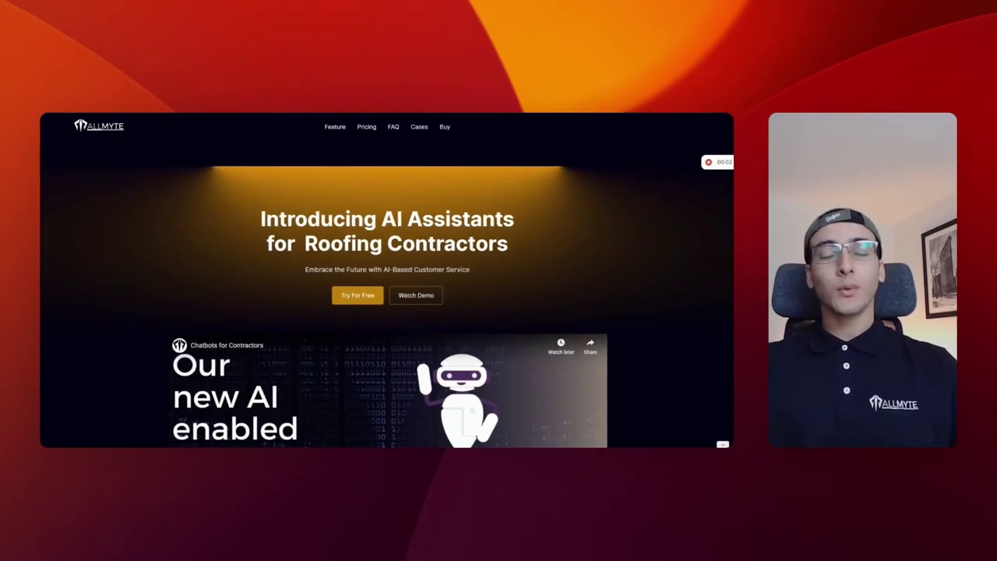